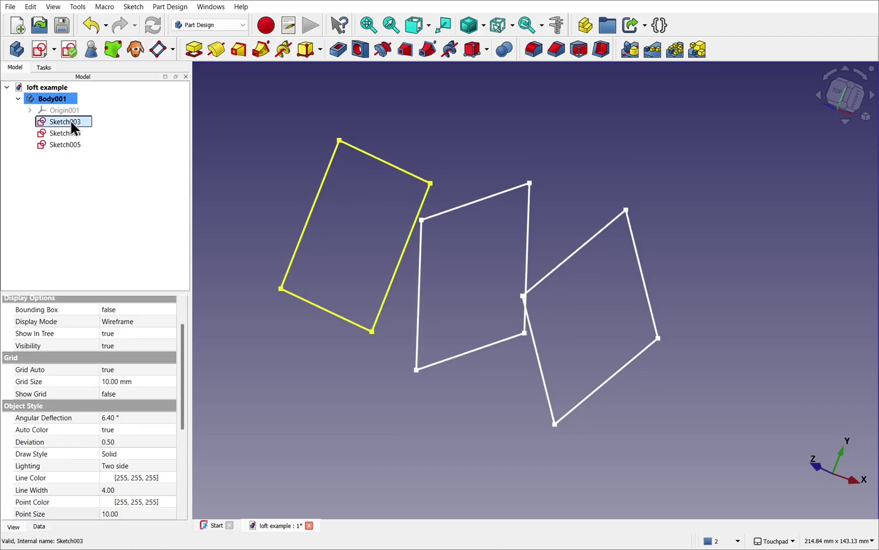
Loft Sketch003, Sketch004 and Sketch005 into a solid with Additive Loft
{"action": "left_click", "coordinate": [65, 133], "text": "ctrl"}
{"action": "left_click", "coordinate": [62, 142], "text": "ctrl"}
{"action": "left_click", "coordinate": [239, 51]}
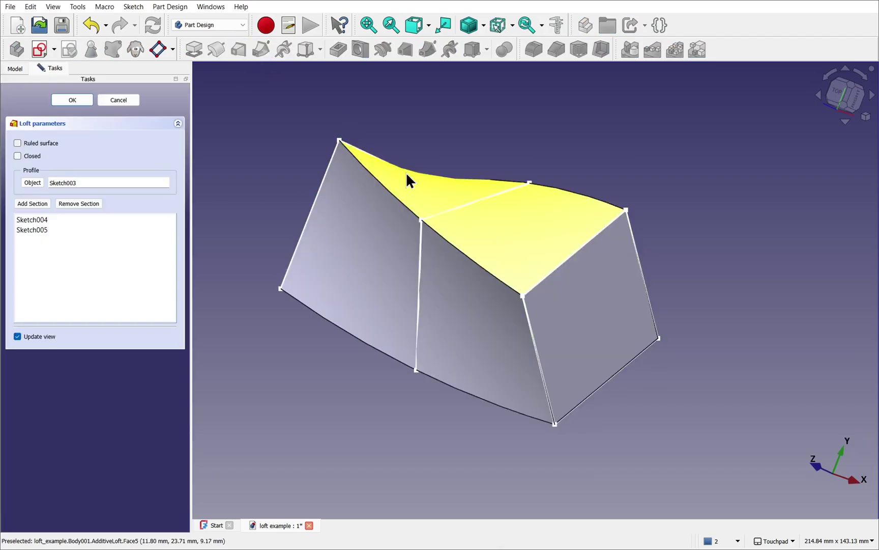
{"action": "mouse_move", "coordinate": [415, 176]}
{"action": "left_mouse_down", "text": "alt"}
{"action": "mouse_move", "coordinate": [463, 230]}
{"action": "mouse_move", "coordinate": [398, 235]}
{"action": "left_mouse_up", "text": "alt"}
{"action": "left_click", "coordinate": [72, 100]}
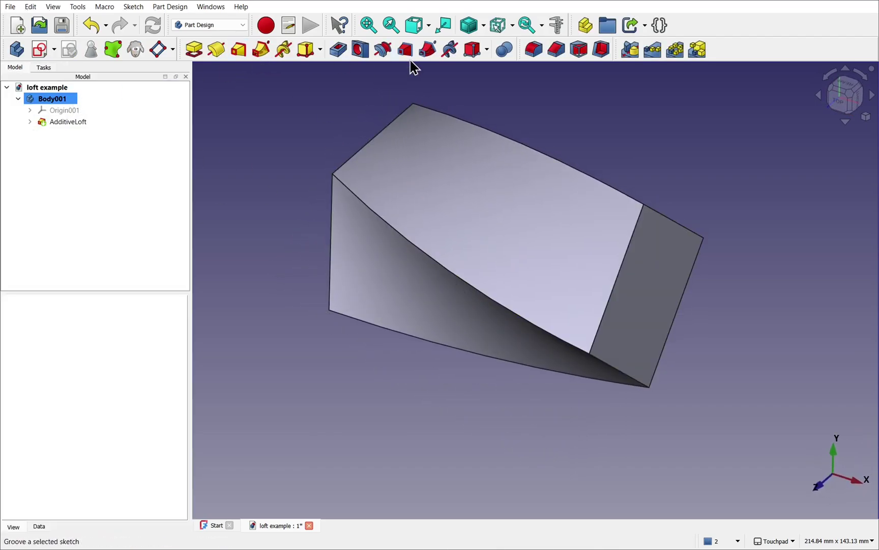
View the loft in wireframe with its three section sketches shown, then return to shaded display
{"action": "left_click", "coordinate": [484, 26]}
{"action": "left_click", "coordinate": [490, 69]}
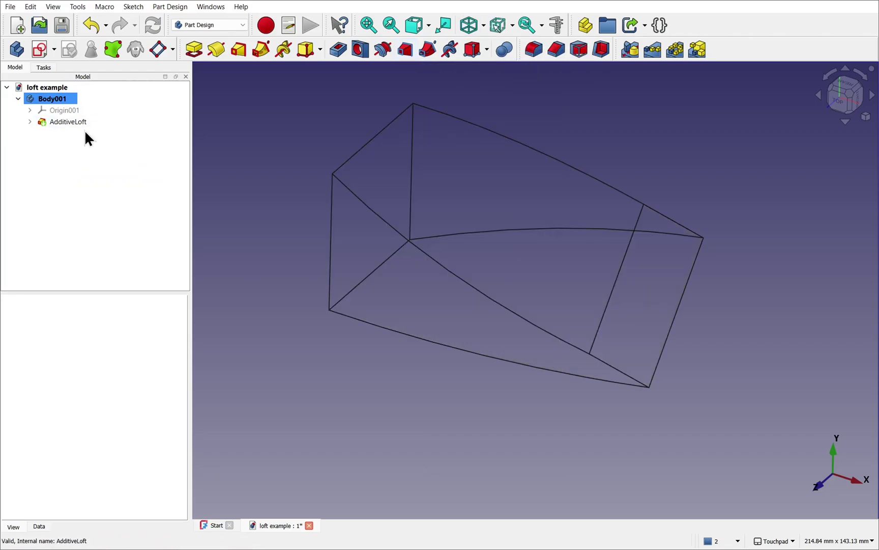
{"action": "left_click", "coordinate": [29, 122]}
{"action": "left_click", "coordinate": [71, 133]}
{"action": "left_click", "coordinate": [72, 155], "text": "shift"}
{"action": "key", "text": "space"}
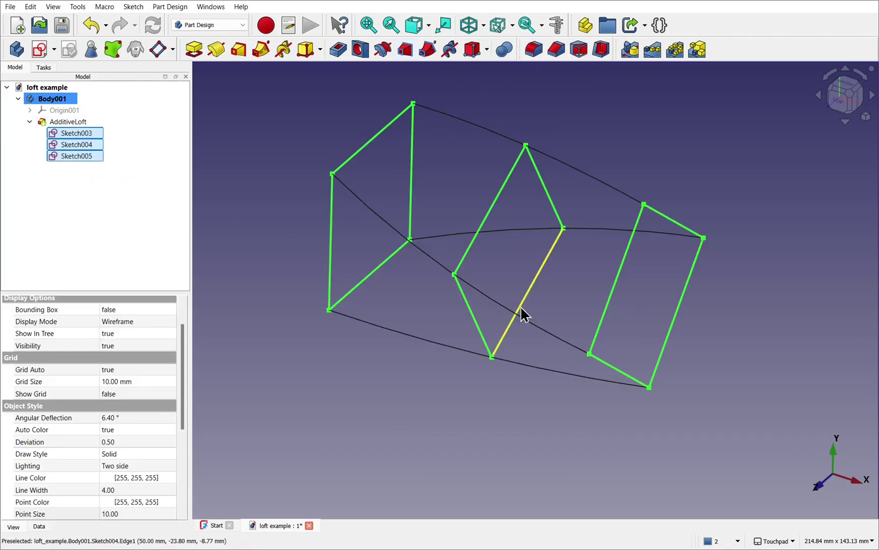
{"action": "mouse_move", "coordinate": [526, 324]}
{"action": "left_mouse_down", "text": "alt"}
{"action": "mouse_move", "coordinate": [438, 309]}
{"action": "mouse_move", "coordinate": [473, 261]}
{"action": "mouse_move", "coordinate": [518, 320]}
{"action": "mouse_move", "coordinate": [585, 320]}
{"action": "mouse_move", "coordinate": [472, 326]}
{"action": "left_mouse_up", "text": "alt"}
{"action": "left_click", "coordinate": [71, 156]}
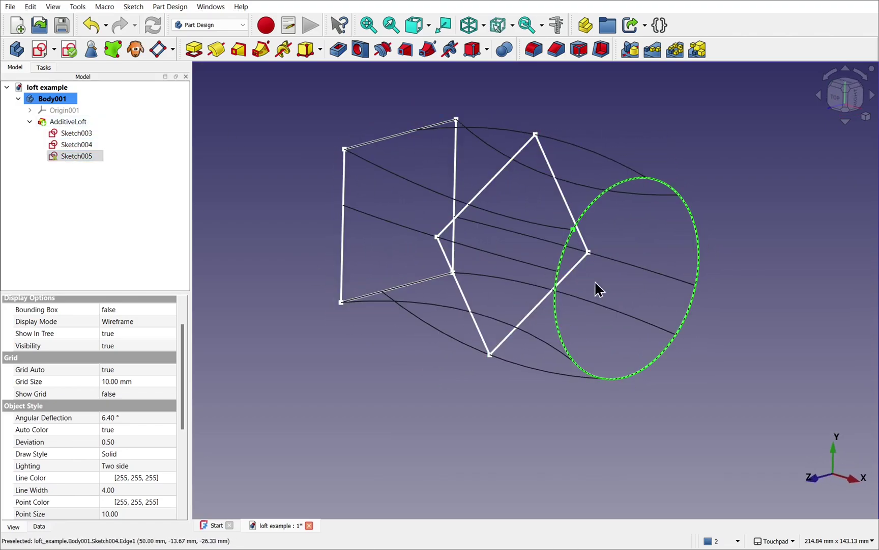
{"action": "mouse_move", "coordinate": [602, 291]}
{"action": "left_mouse_down", "text": "alt"}
{"action": "mouse_move", "coordinate": [494, 333]}
{"action": "mouse_move", "coordinate": [522, 414]}
{"action": "mouse_move", "coordinate": [631, 371]}
{"action": "mouse_move", "coordinate": [672, 328]}
{"action": "mouse_move", "coordinate": [581, 310]}
{"action": "mouse_move", "coordinate": [468, 373]}
{"action": "mouse_move", "coordinate": [416, 368]}
{"action": "mouse_move", "coordinate": [397, 338]}
{"action": "mouse_move", "coordinate": [454, 274]}
{"action": "mouse_move", "coordinate": [496, 286]}
{"action": "left_mouse_up", "text": "alt"}
{"action": "left_click", "coordinate": [630, 371]}
{"action": "key", "text": "v"}
{"action": "key", "text": "1"}
Split Sketch005's circle into four arcs and close the sketch
{"action": "double_click", "coordinate": [497, 286]}
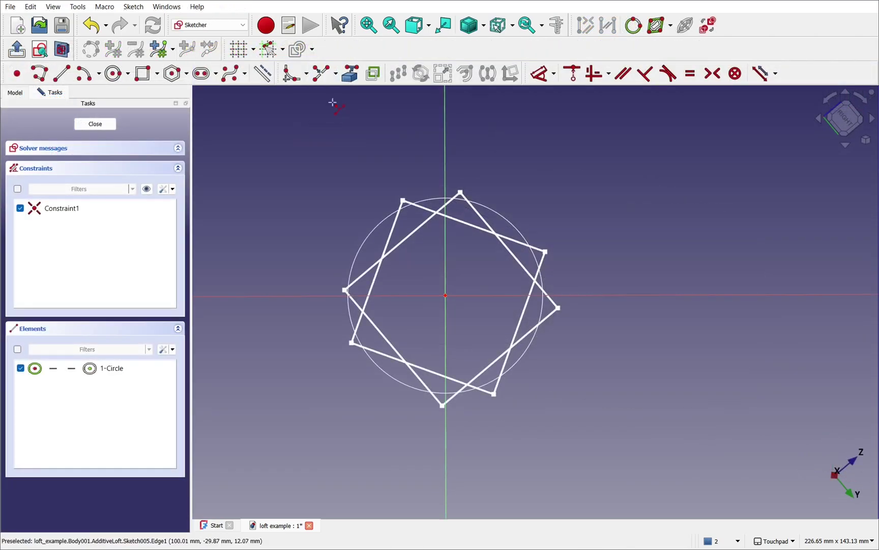
{"action": "left_click", "coordinate": [501, 213]}
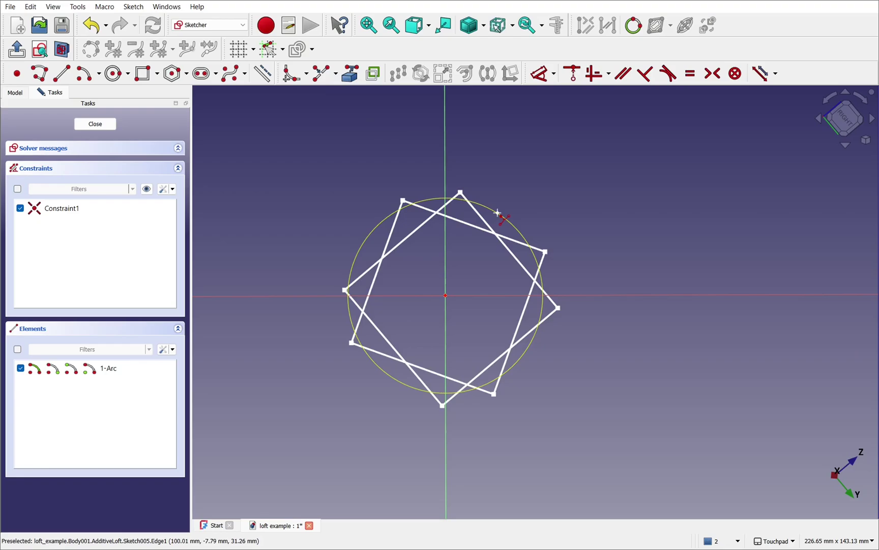
{"action": "left_click", "coordinate": [367, 238]}
{"action": "left_click", "coordinate": [403, 387]}
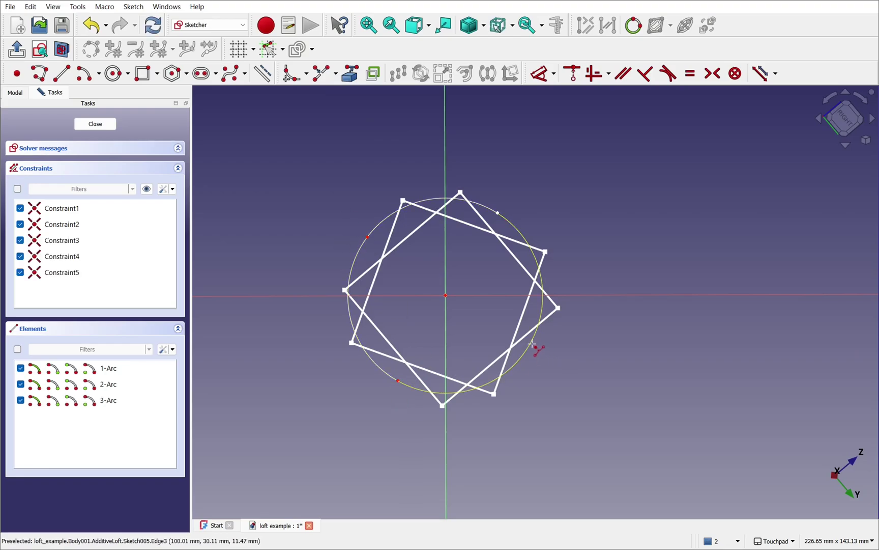
{"action": "left_click", "coordinate": [532, 345]}
{"action": "left_click", "coordinate": [95, 123]}
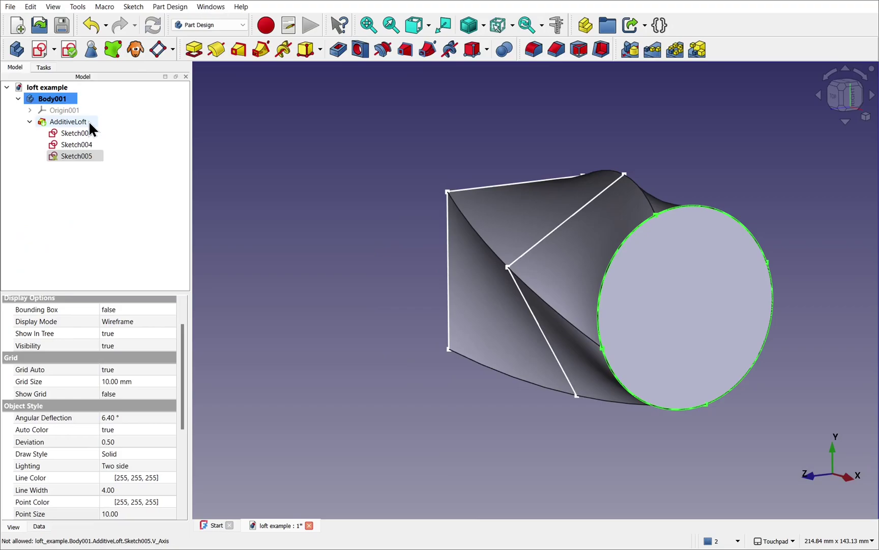
{"action": "middle_click_drag", "start_coordinate": [623, 228], "coordinate": [718, 238]}
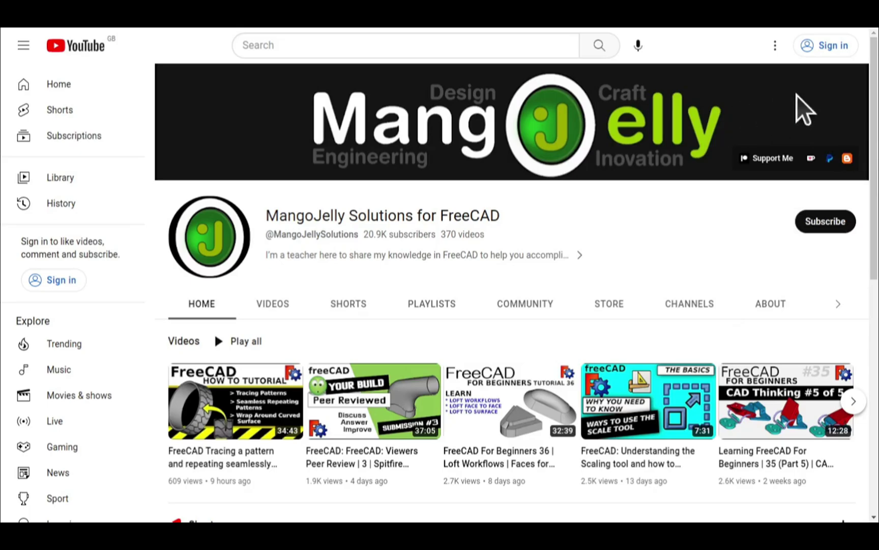
Open the channel's About tab and select the donation links in its description
{"action": "left_click", "coordinate": [768, 304]}
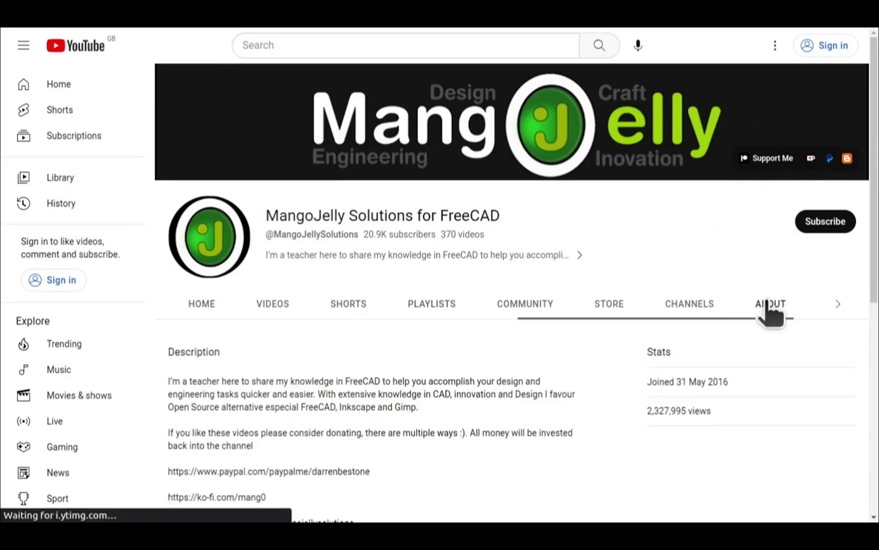
{"action": "scroll", "coordinate": [187, 396], "scroll_direction": "down", "scroll_amount": 3}
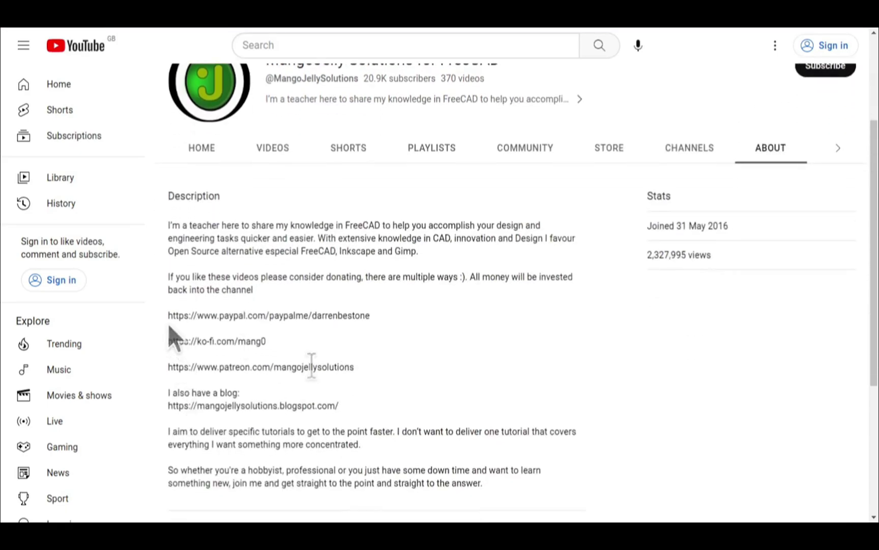
{"action": "left_click_drag", "start_coordinate": [367, 372], "coordinate": [169, 318]}
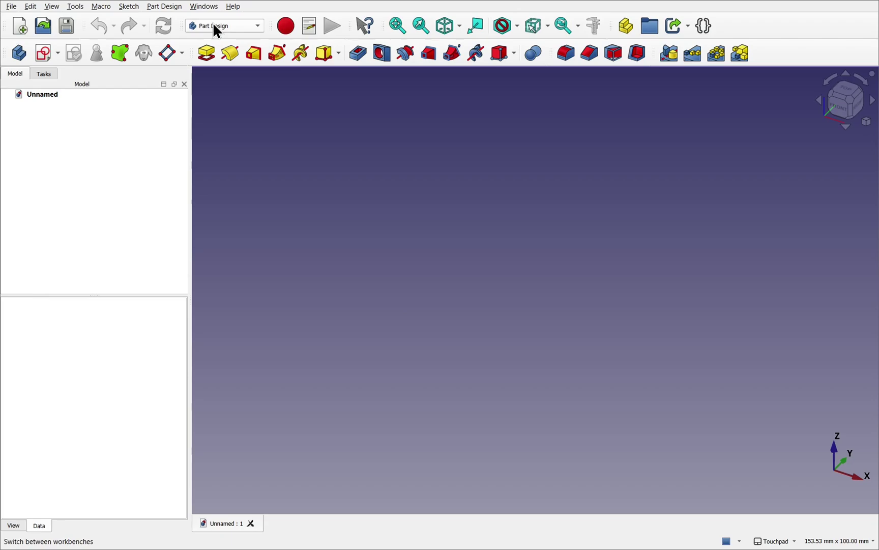
Create a Body and attach a new sketch to its YZ-plane
{"action": "left_click", "coordinate": [17, 54]}
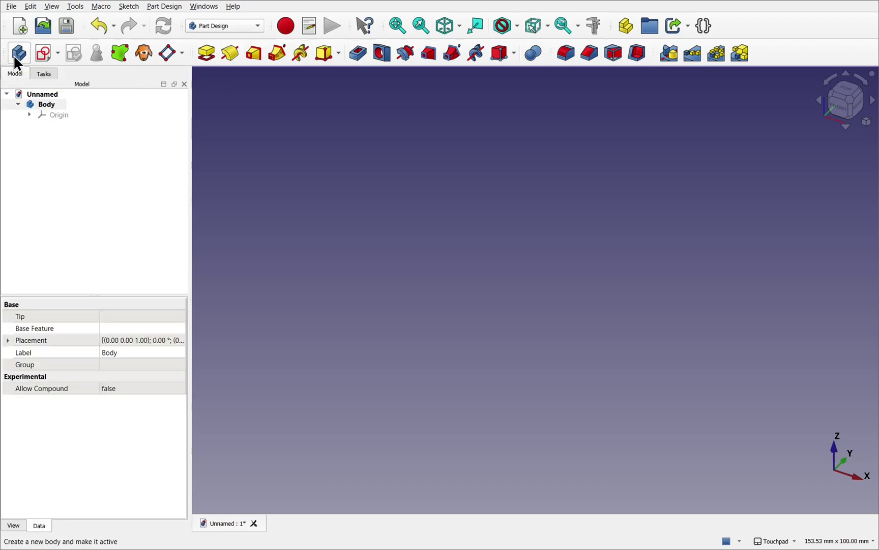
{"action": "left_click", "coordinate": [44, 54]}
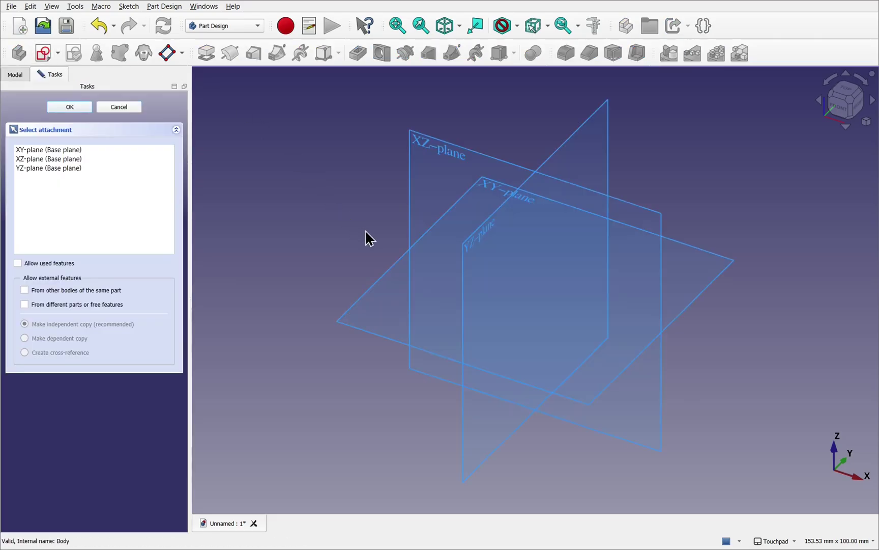
{"action": "mouse_move", "coordinate": [394, 255]}
{"action": "left_mouse_down", "text": "alt"}
{"action": "mouse_move", "coordinate": [447, 295]}
{"action": "mouse_move", "coordinate": [405, 262]}
{"action": "left_mouse_up", "text": "alt"}
{"action": "left_click", "coordinate": [416, 187]}
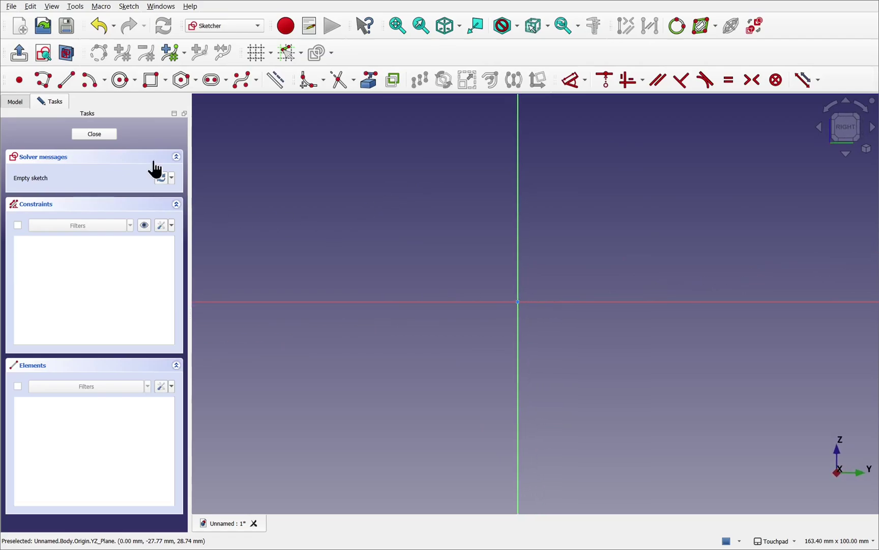
Draw a rectangle and make its top and right edges equal, forming a square
{"action": "left_click", "coordinate": [151, 80]}
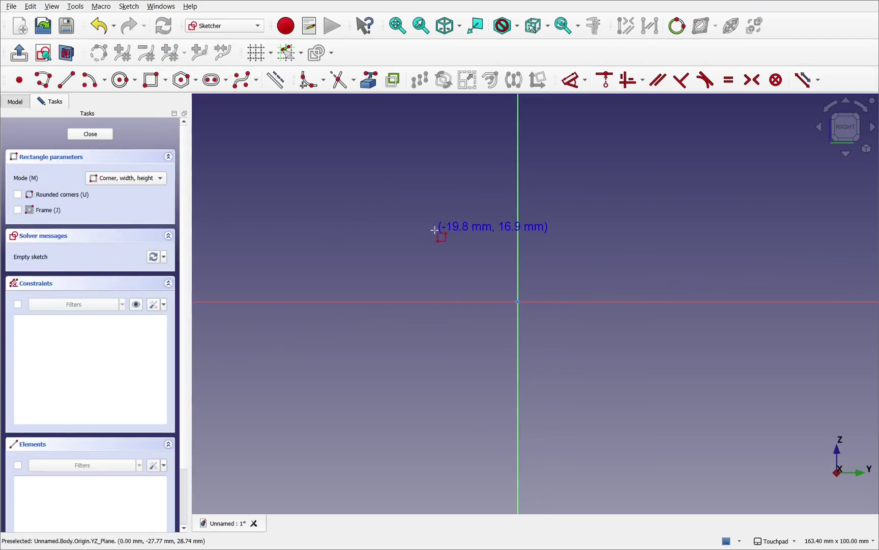
{"action": "left_click", "coordinate": [434, 226]}
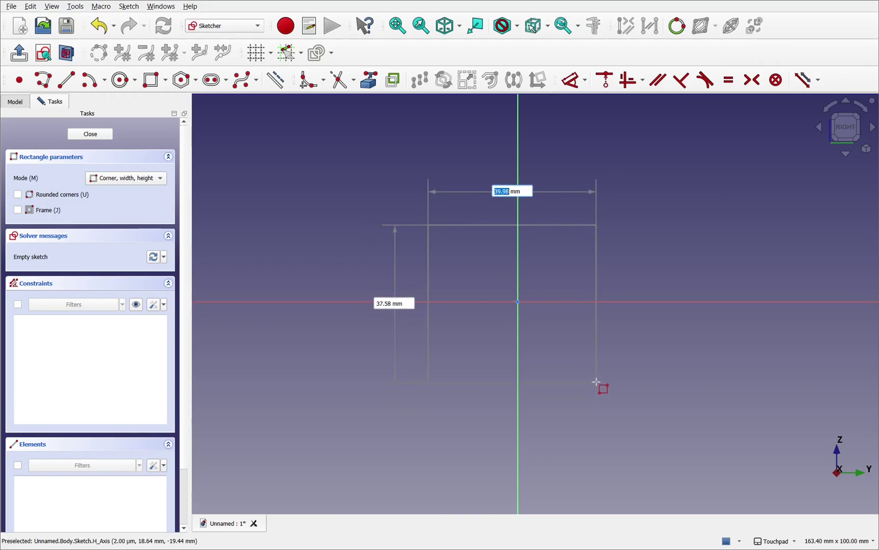
{"action": "left_click", "coordinate": [596, 380]}
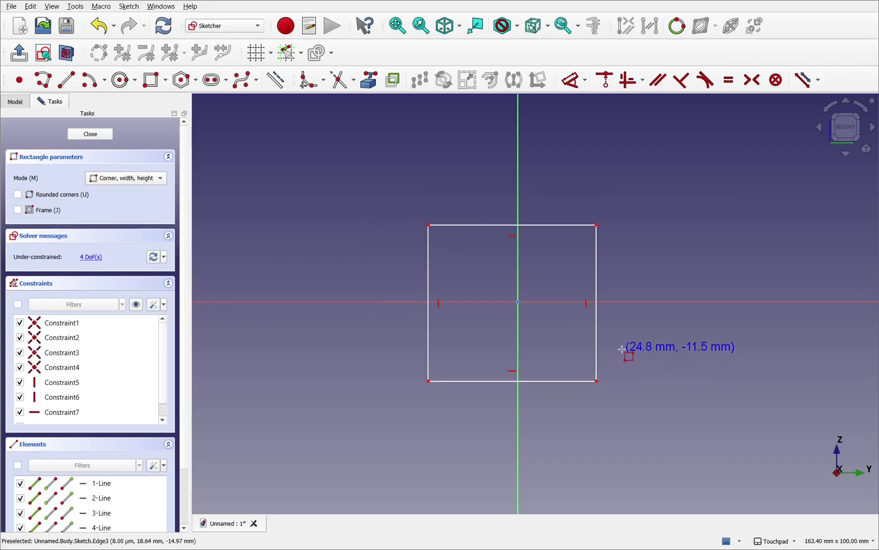
{"action": "right_click", "coordinate": [626, 357]}
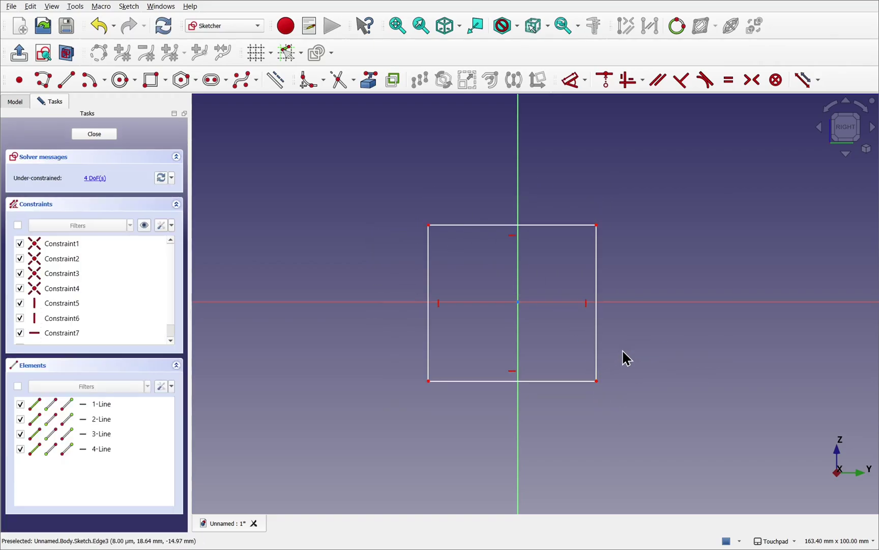
{"action": "left_click", "coordinate": [554, 227]}
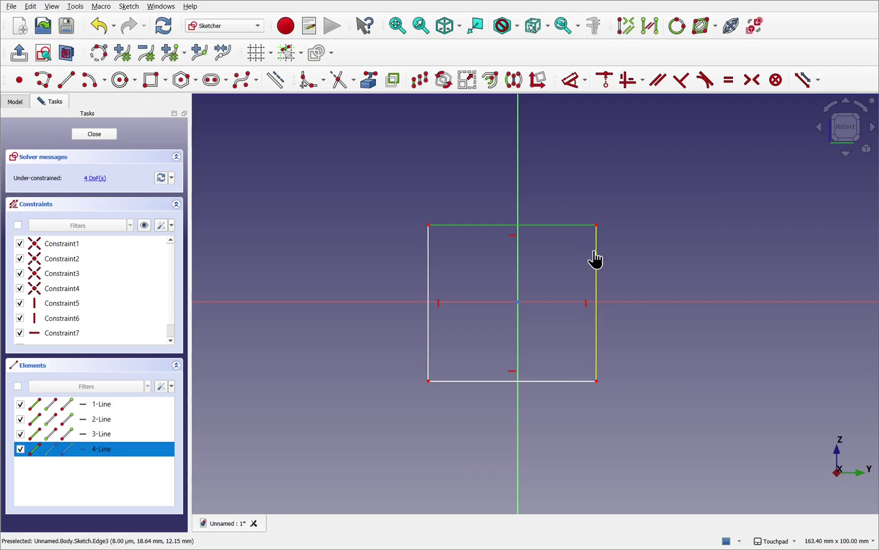
{"action": "left_click", "coordinate": [596, 259]}
{"action": "left_click", "coordinate": [736, 85]}
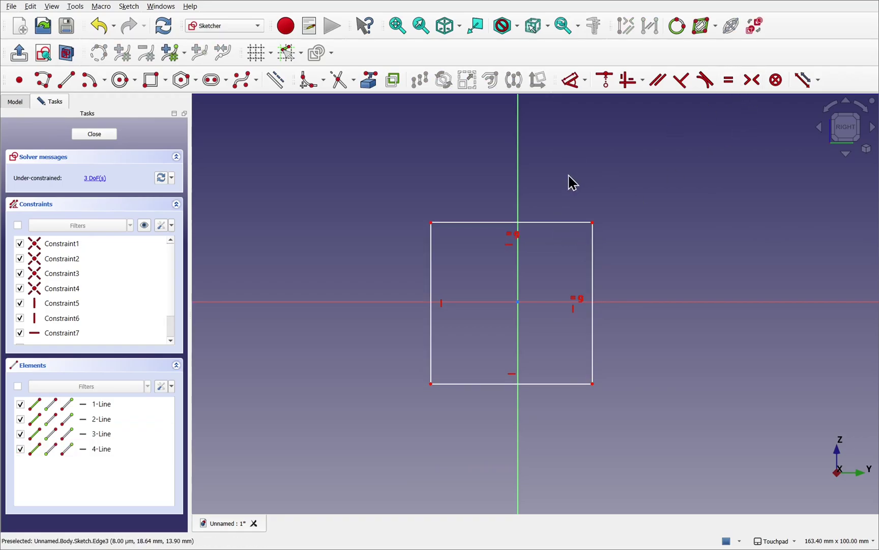
Make the square's opposite corners symmetric about the sketch origin
{"action": "left_click", "coordinate": [431, 223]}
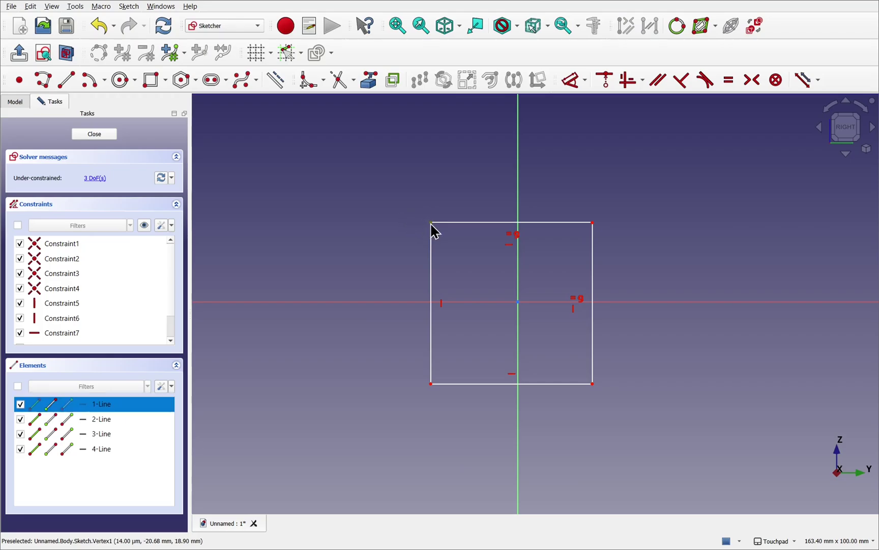
{"action": "left_click", "coordinate": [592, 384]}
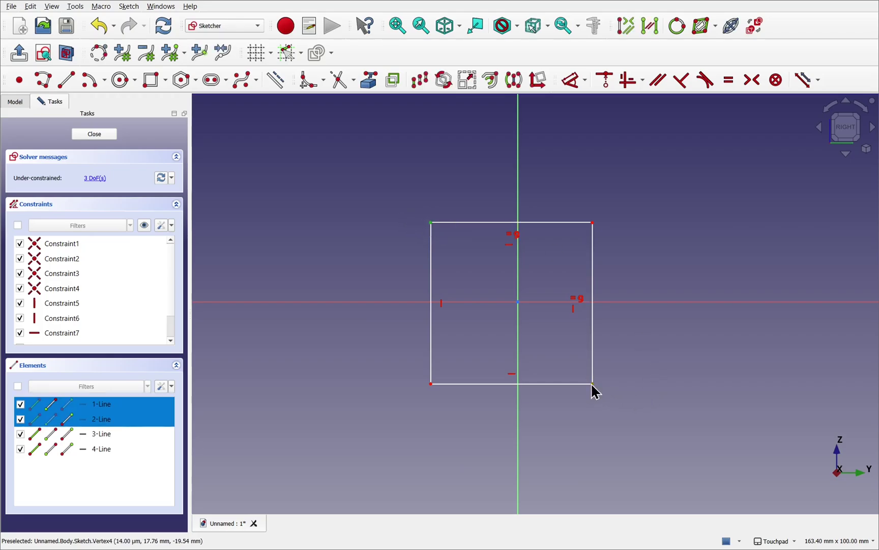
{"action": "left_click", "coordinate": [519, 304]}
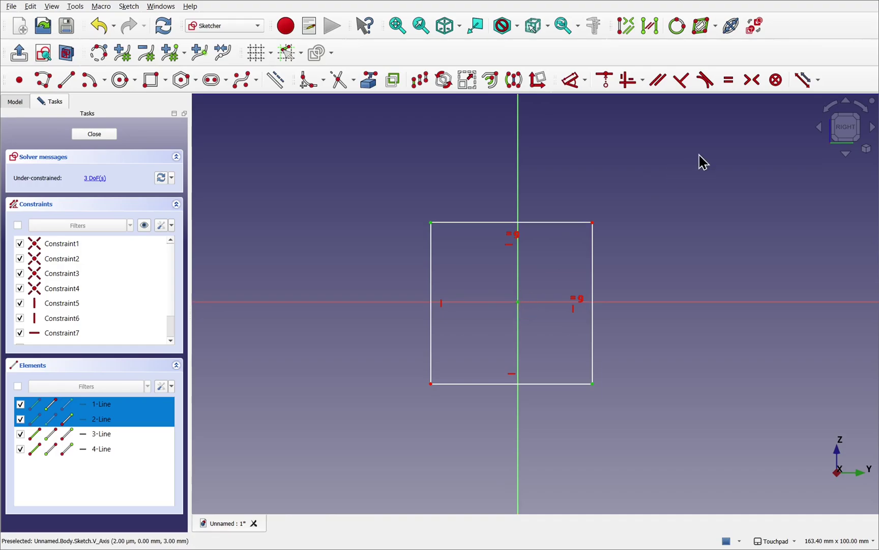
{"action": "left_click", "coordinate": [752, 81]}
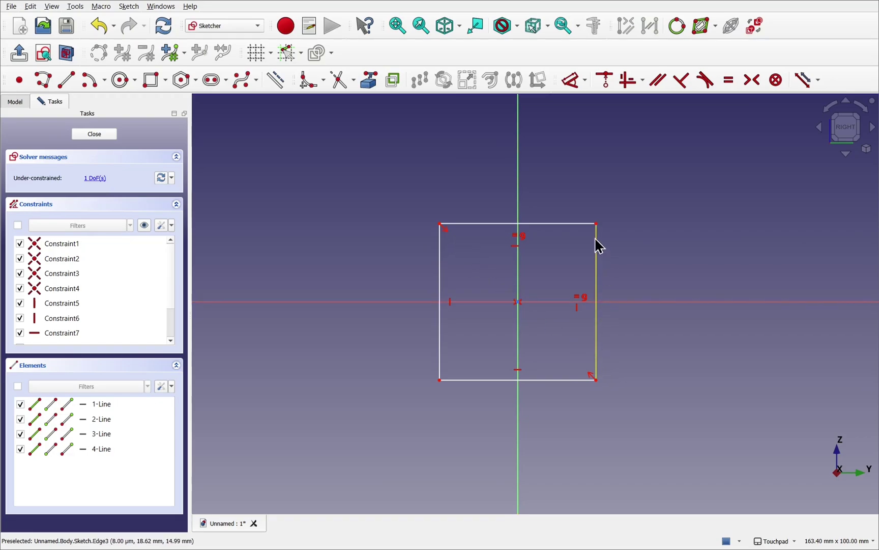
Dimension the square's top edge to 100 mm
{"action": "left_click", "coordinate": [563, 225]}
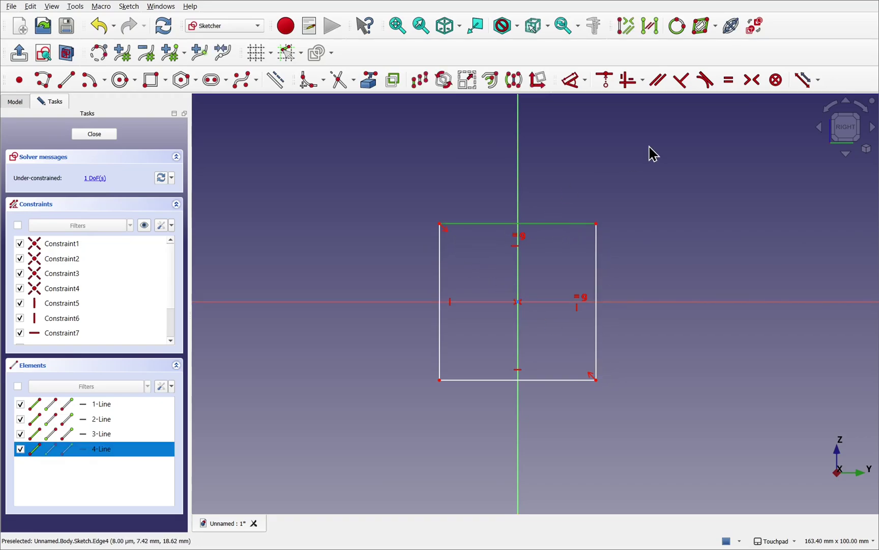
{"action": "left_click", "coordinate": [574, 90]}
{"action": "left_click", "coordinate": [563, 174]}
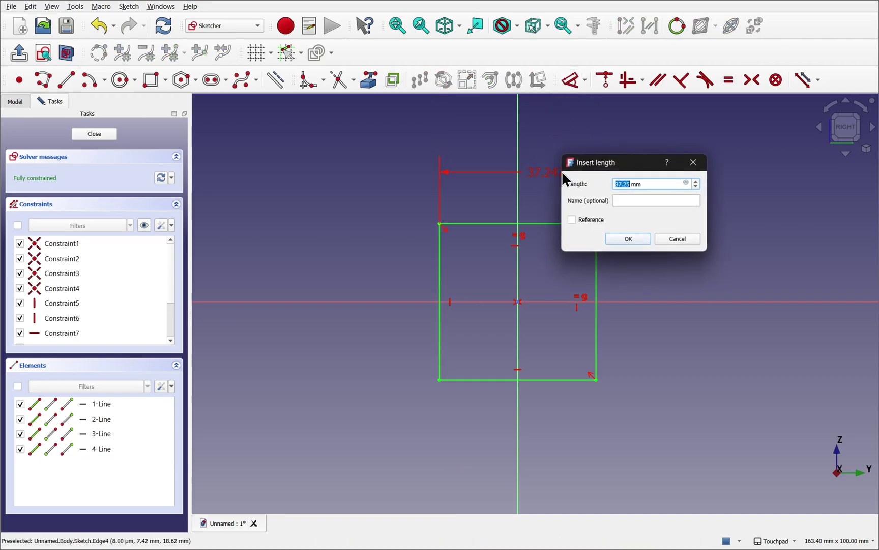
{"action": "type", "text": "100"}
{"action": "key", "text": "Return"}
{"action": "scroll", "coordinate": [561, 170], "scroll_direction": "down", "scroll_amount": 5}
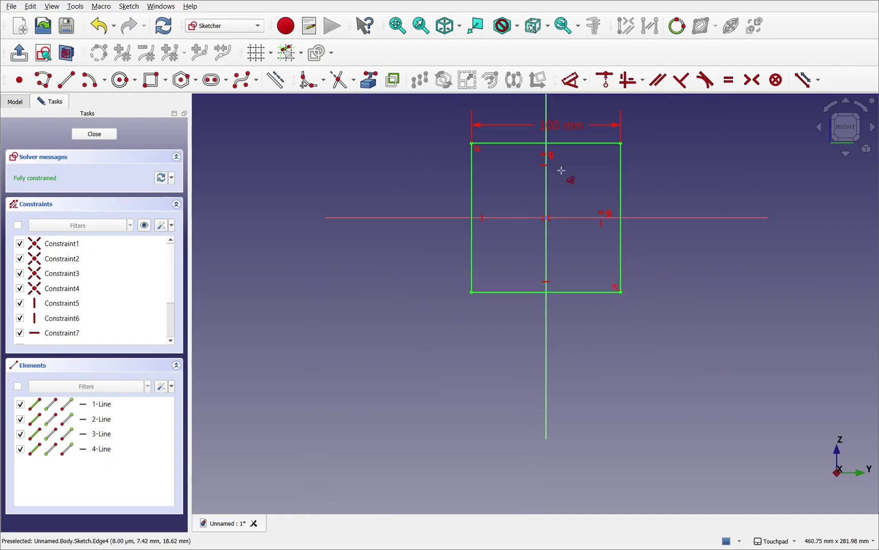
Close the square sketch and switch on the axis cross in the 3D view
{"action": "left_click", "coordinate": [87, 133]}
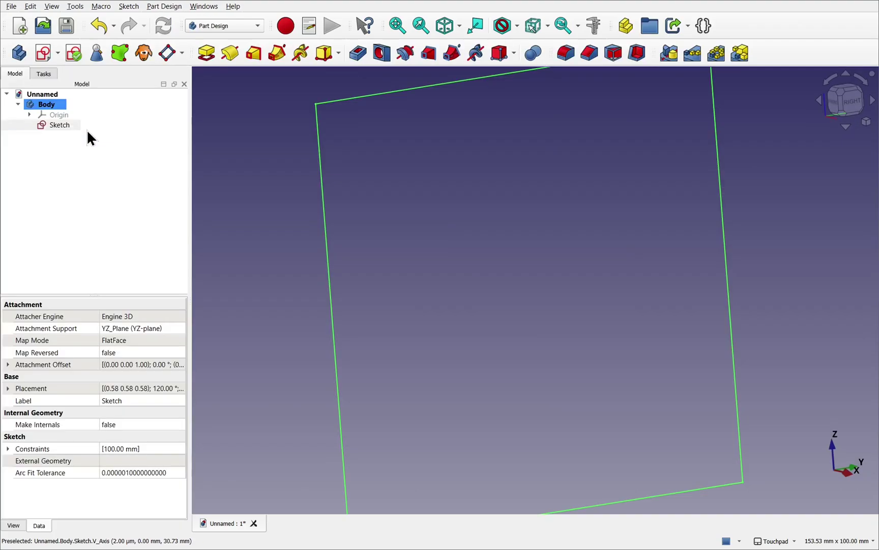
{"action": "scroll", "coordinate": [494, 206], "scroll_direction": "down", "scroll_amount": 5}
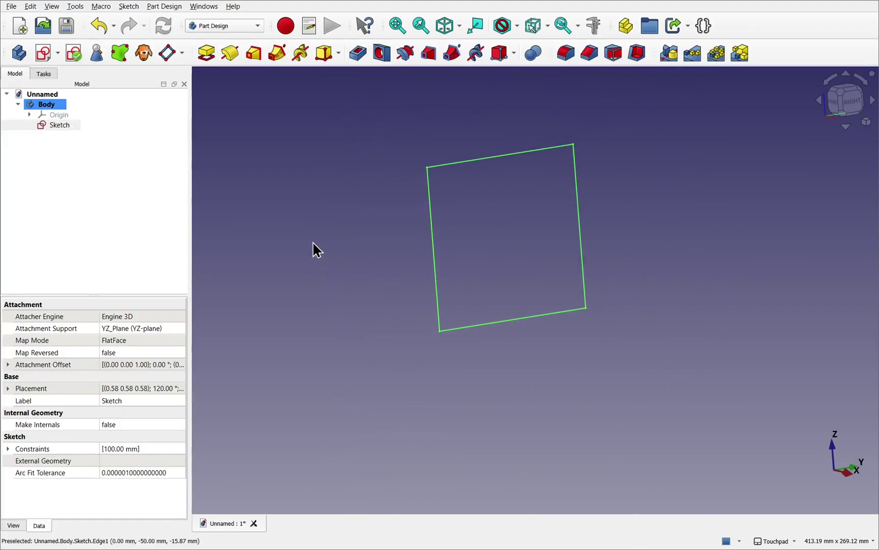
{"action": "left_click", "coordinate": [55, 6]}
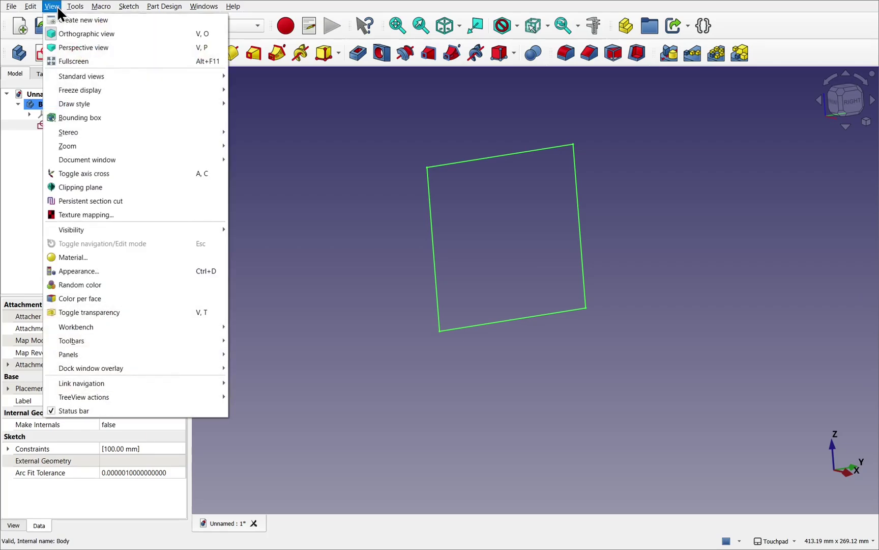
{"action": "left_click", "coordinate": [117, 174]}
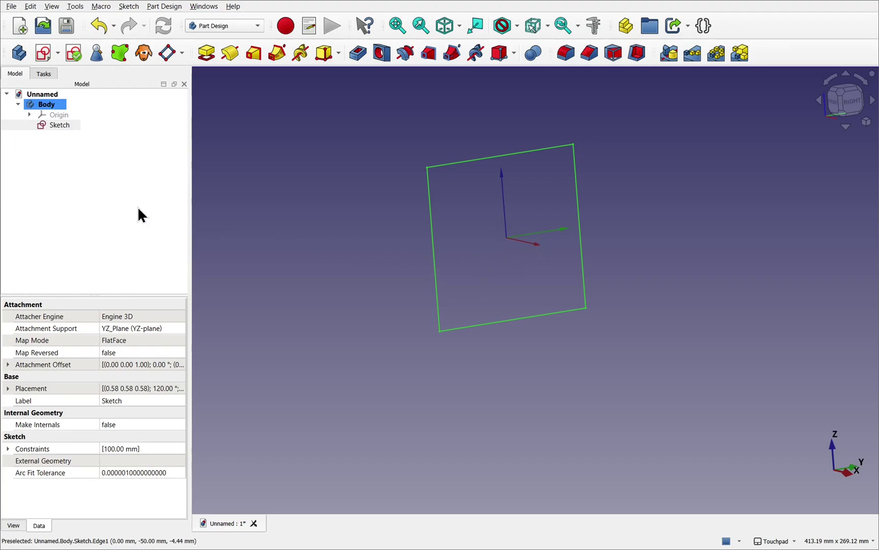
{"action": "left_click", "coordinate": [56, 124]}
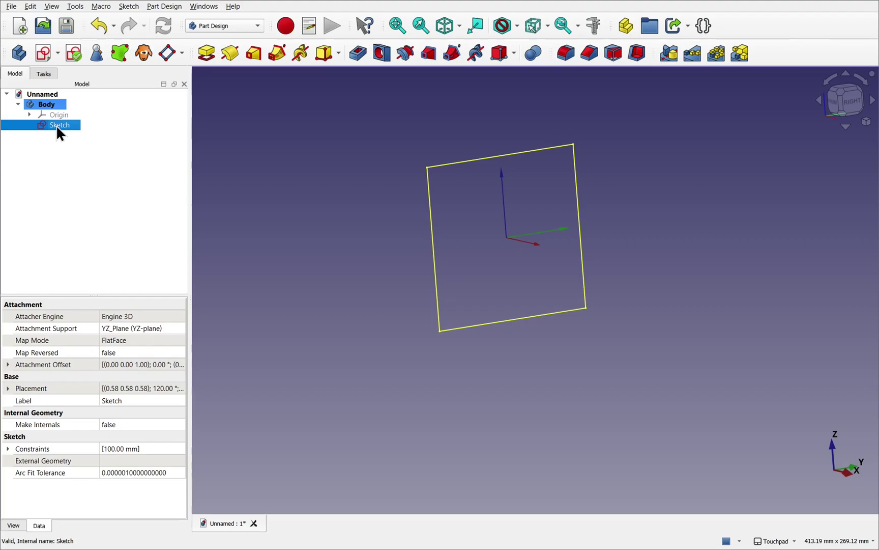
Duplicate the square sketch as Sketch001, excluding the YZ-plane dependency
{"action": "left_click", "coordinate": [30, 7]}
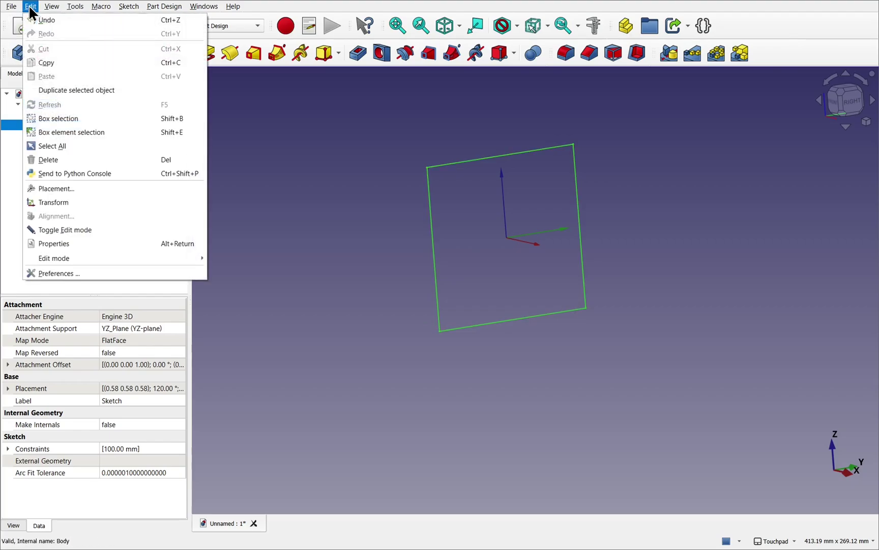
{"action": "left_click", "coordinate": [72, 90]}
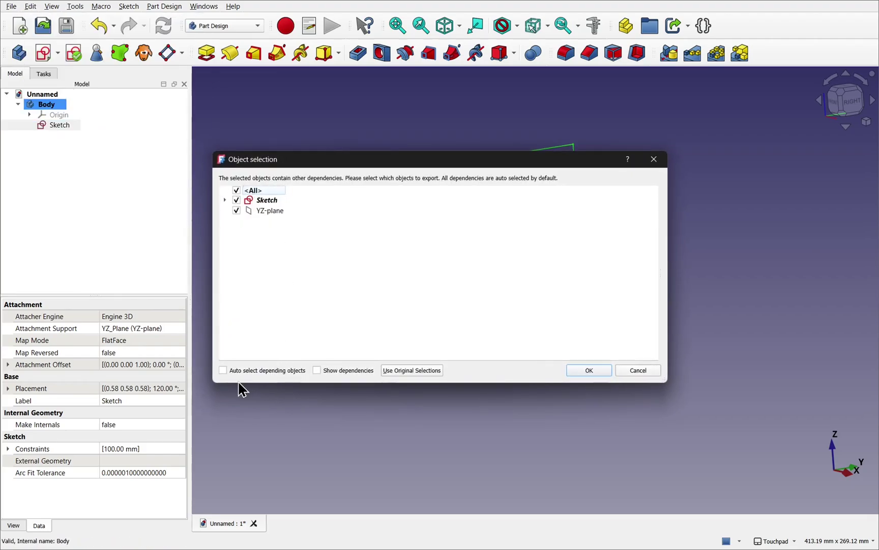
{"action": "left_click", "coordinate": [224, 371]}
{"action": "left_click", "coordinate": [238, 212]}
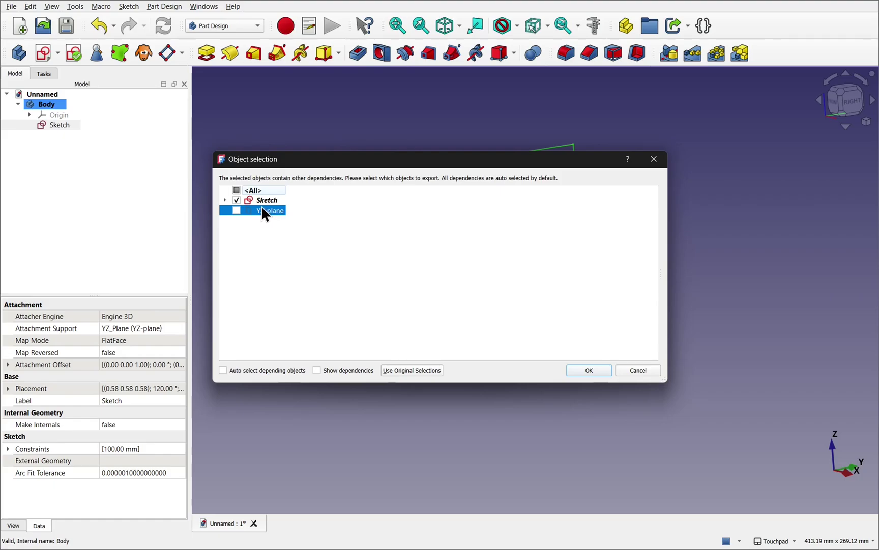
{"action": "left_click", "coordinate": [590, 370]}
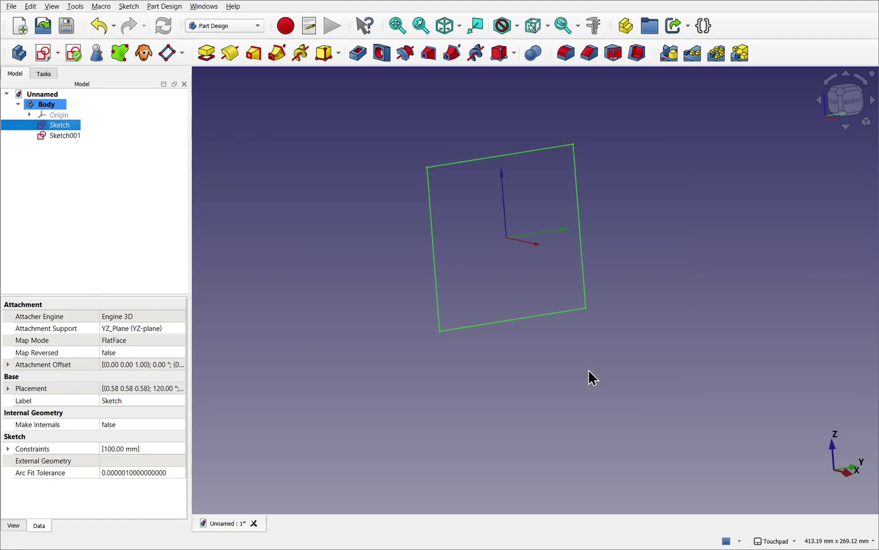
Set Sketch001's Attachment Offset position z to 100 mm
{"action": "left_click", "coordinate": [70, 138]}
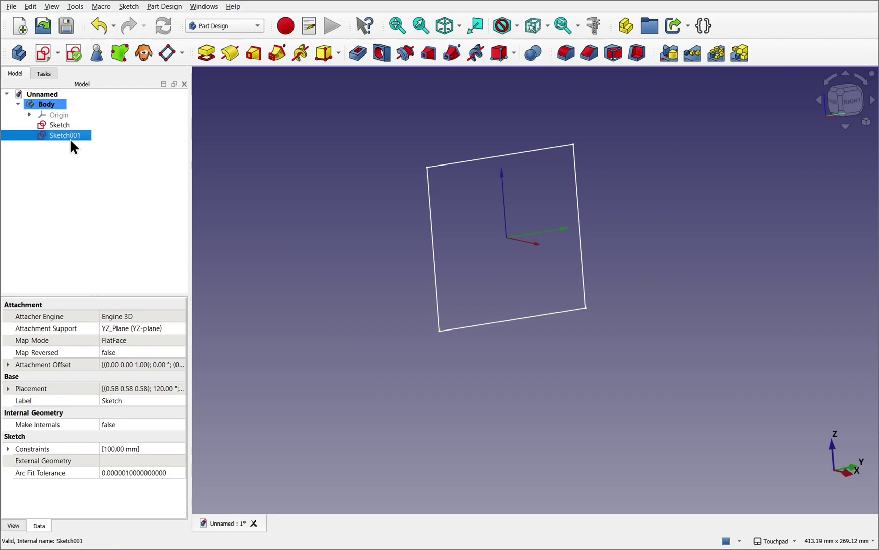
{"action": "left_click", "coordinate": [8, 365]}
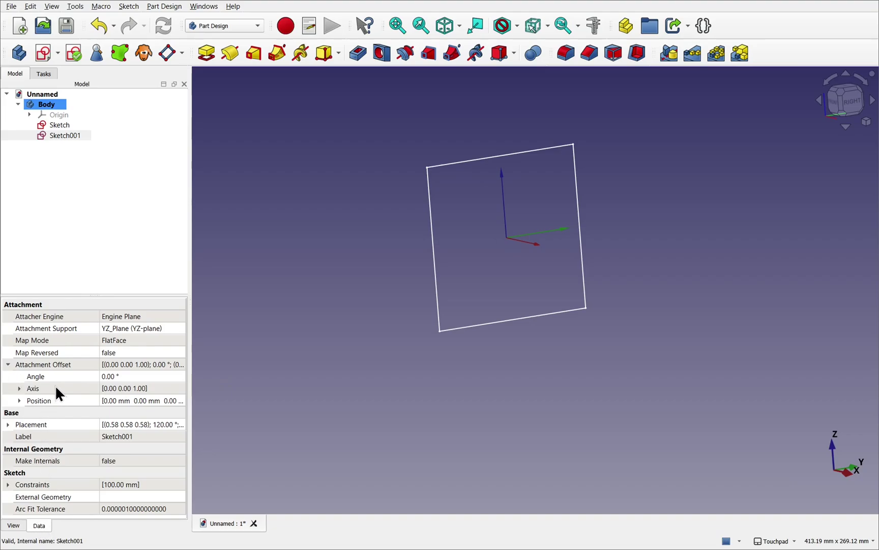
{"action": "left_click", "coordinate": [21, 400]}
{"action": "left_click", "coordinate": [20, 400]}
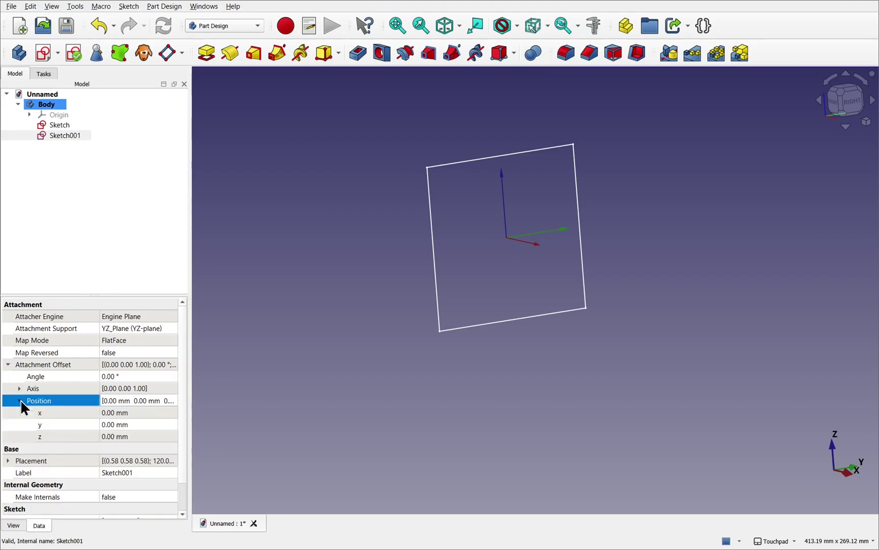
{"action": "left_click", "coordinate": [143, 436]}
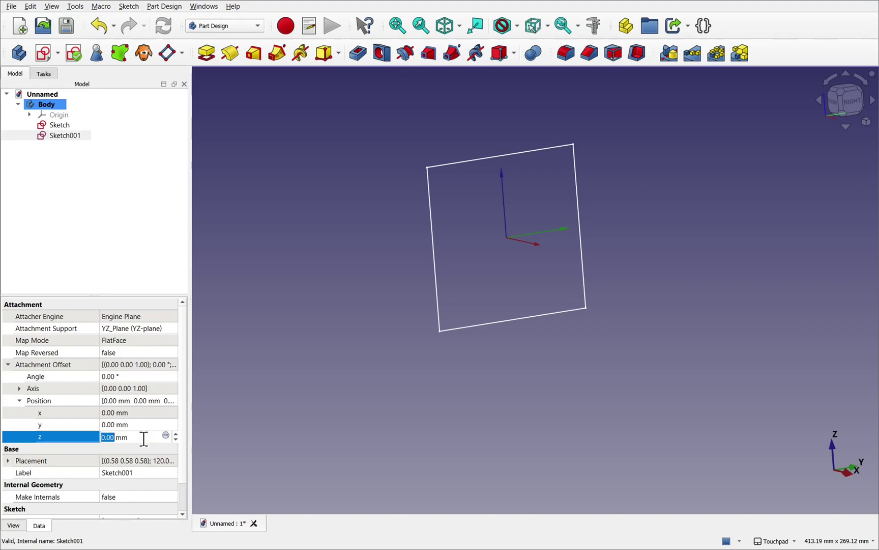
{"action": "type", "text": "100"}
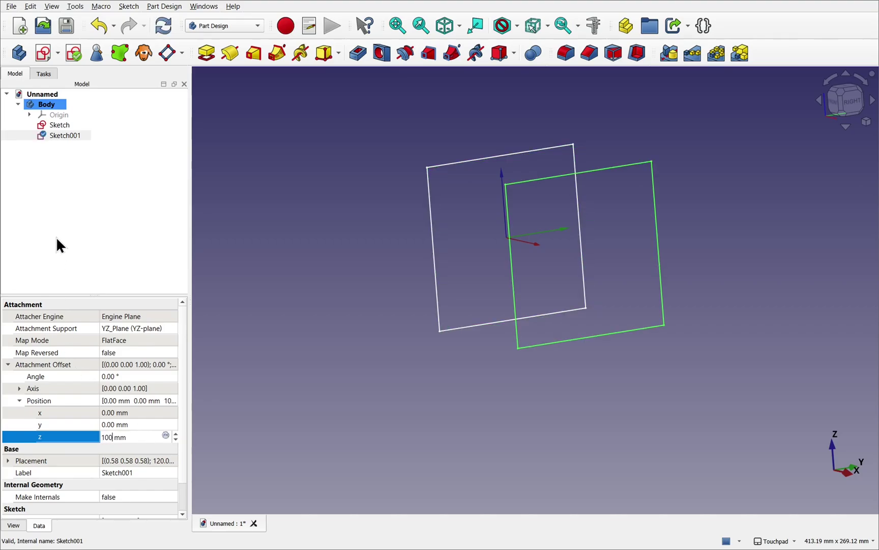
{"action": "left_click", "coordinate": [60, 127]}
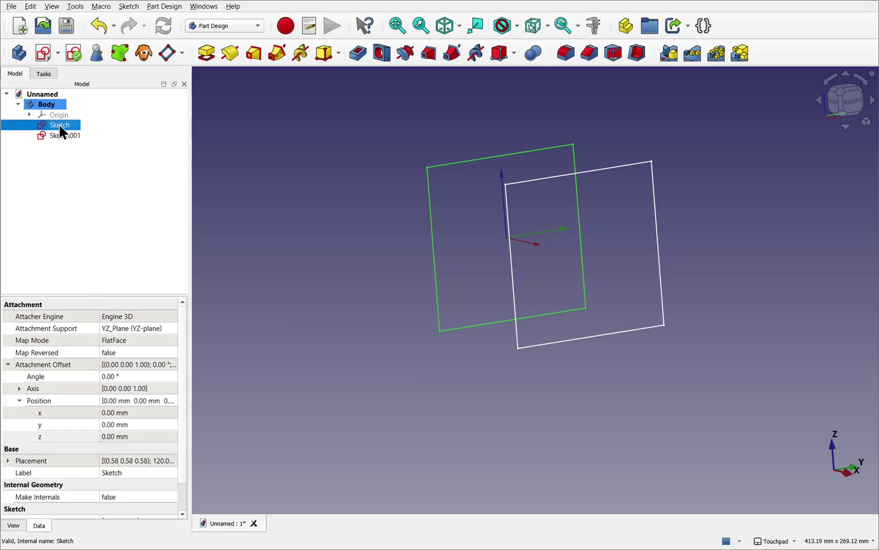
Duplicate the original sketch again as Sketch002, leaving out the YZ-plane
{"action": "left_click", "coordinate": [31, 8]}
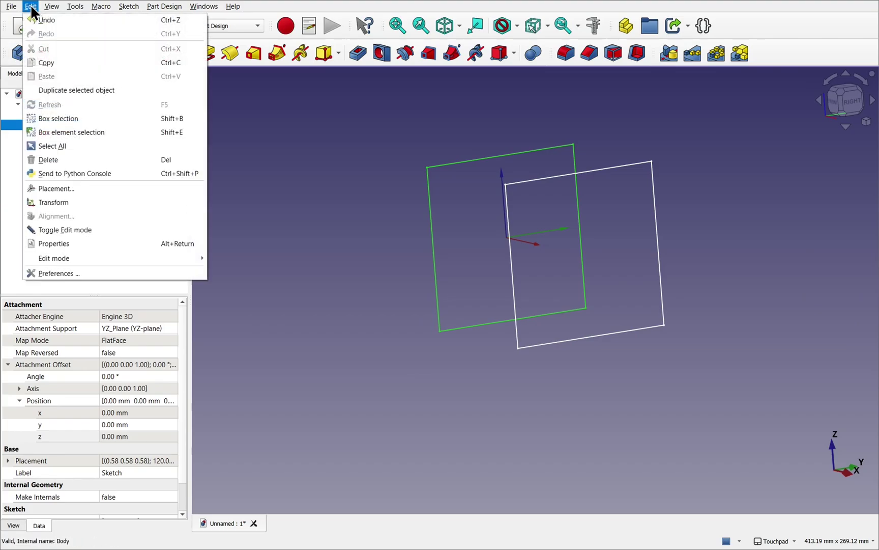
{"action": "left_click", "coordinate": [61, 90]}
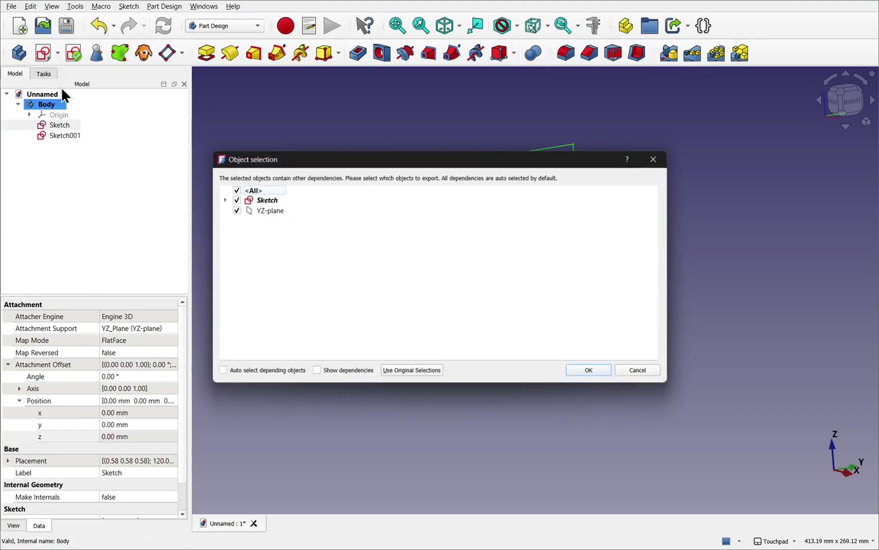
{"action": "left_click", "coordinate": [236, 211]}
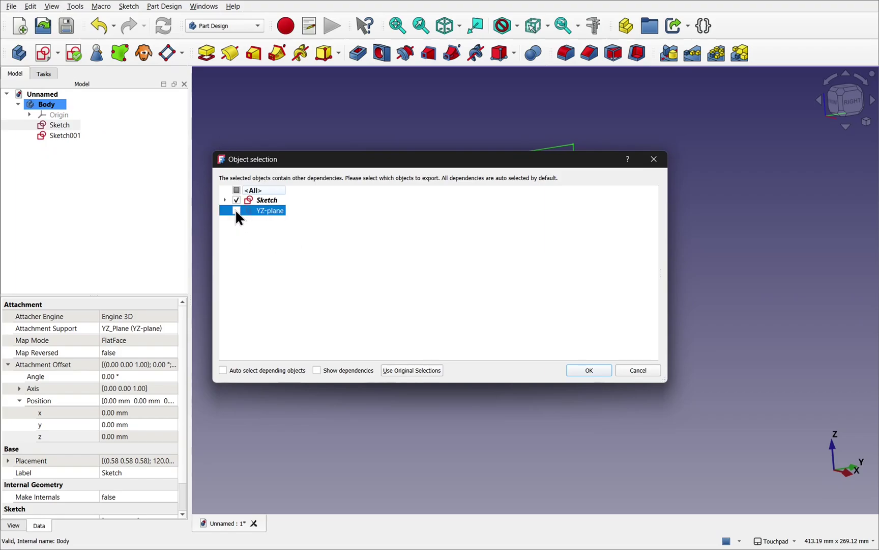
{"action": "left_click", "coordinate": [588, 371]}
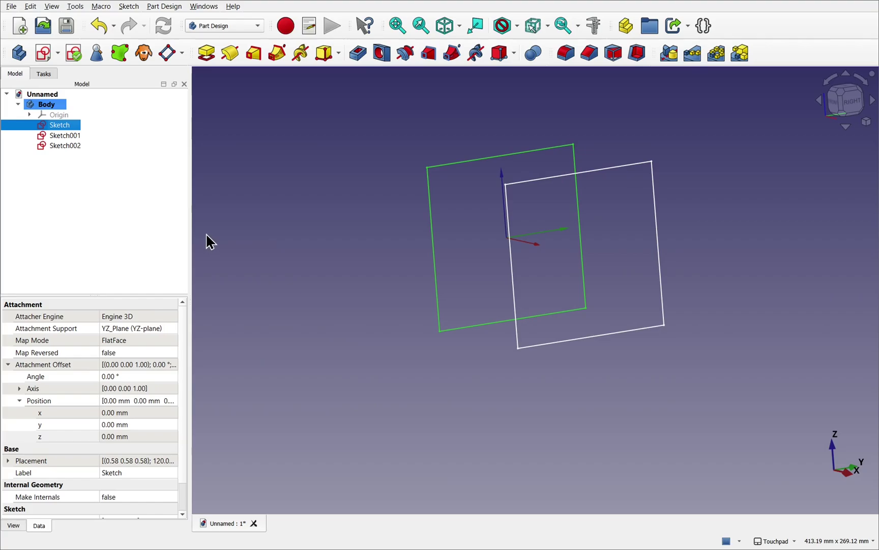
Set Sketch002's Attachment Offset position z to 200 mm
{"action": "left_click", "coordinate": [62, 145]}
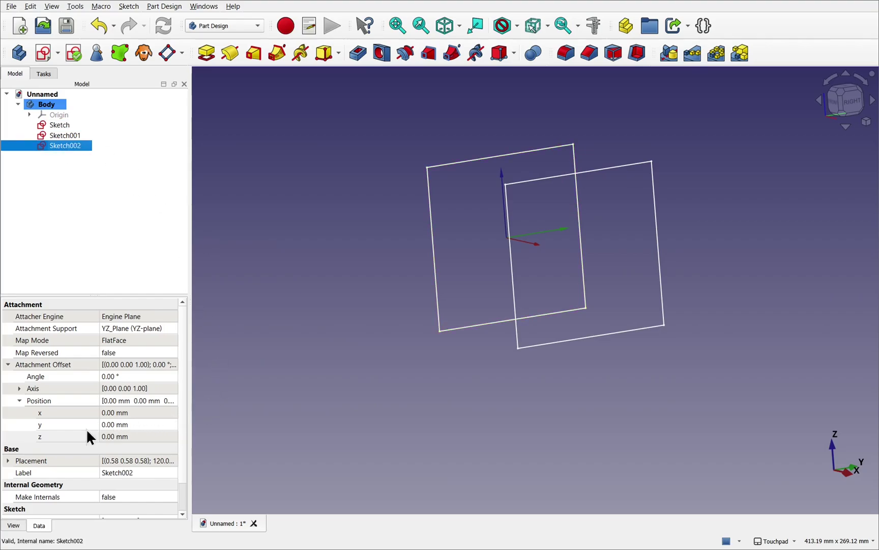
{"action": "left_click", "coordinate": [146, 436]}
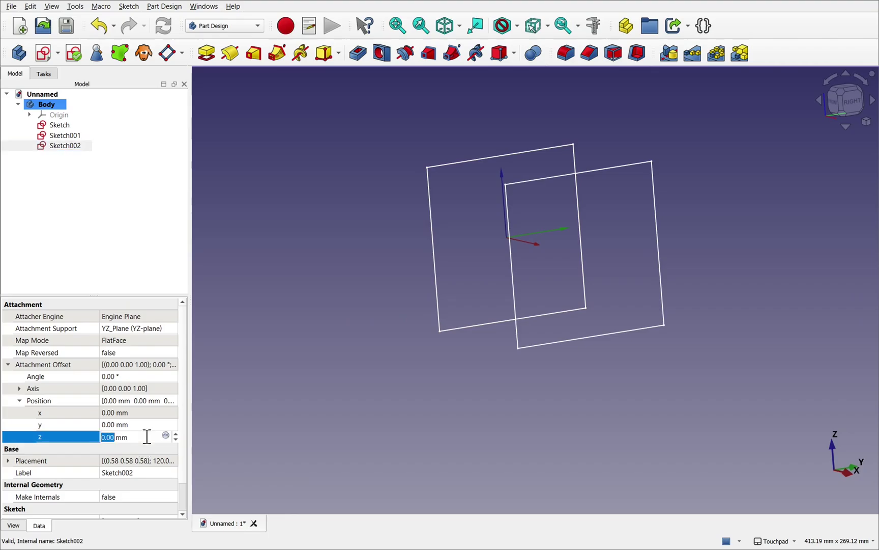
{"action": "type", "text": "200"}
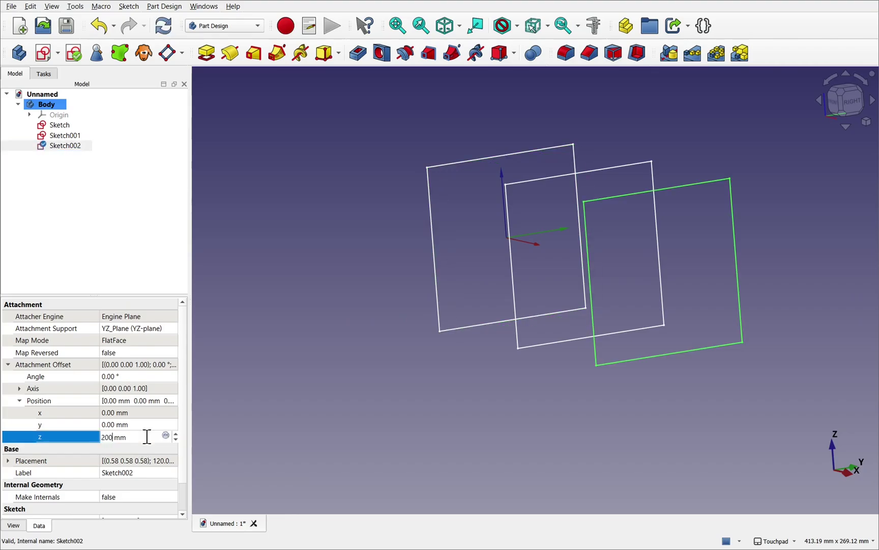
{"action": "mouse_move", "coordinate": [428, 387]}
{"action": "left_mouse_down", "text": "alt"}
{"action": "mouse_move", "coordinate": [511, 337]}
{"action": "mouse_move", "coordinate": [576, 331]}
{"action": "mouse_move", "coordinate": [444, 380]}
{"action": "mouse_move", "coordinate": [458, 292]}
{"action": "mouse_move", "coordinate": [496, 269]}
{"action": "mouse_move", "coordinate": [419, 268]}
{"action": "mouse_move", "coordinate": [426, 283]}
{"action": "mouse_move", "coordinate": [438, 279]}
{"action": "left_mouse_up", "text": "alt"}
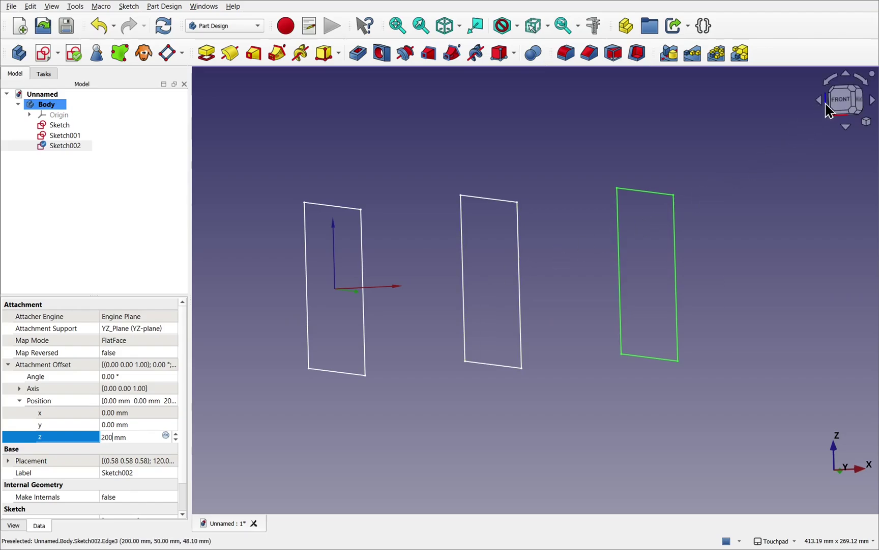
From the front view, set Sketch001's Attachment Offset position y to 25 mm
{"action": "left_click", "coordinate": [841, 109]}
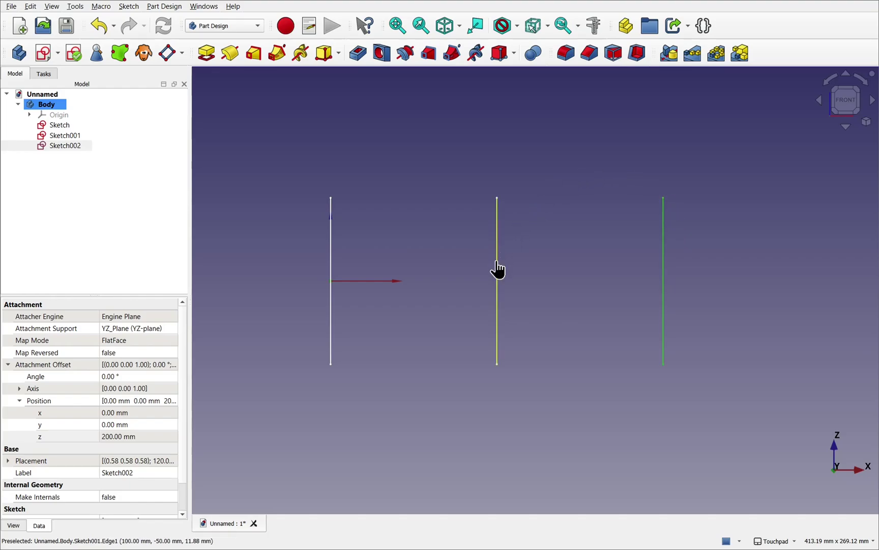
{"action": "left_click", "coordinate": [498, 268]}
{"action": "left_click", "coordinate": [19, 402]}
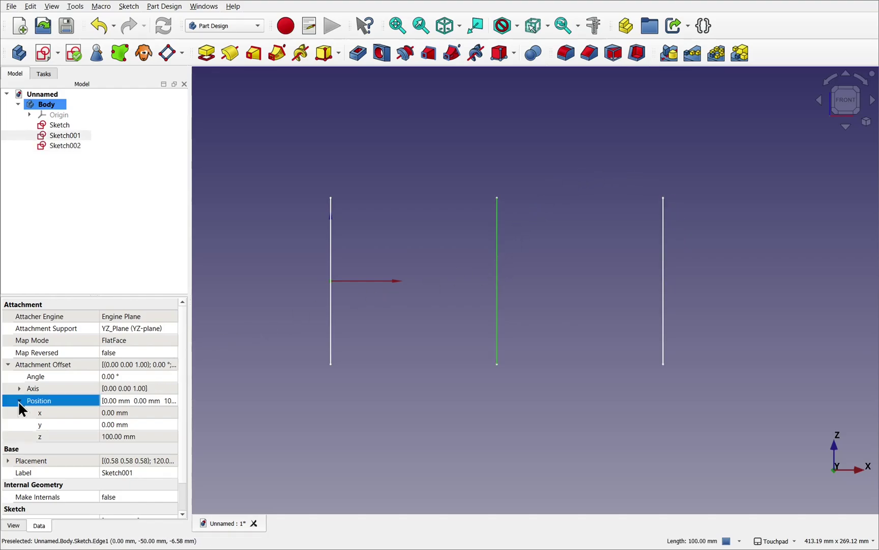
{"action": "left_click", "coordinate": [140, 424]}
{"action": "type", "text": "25"}
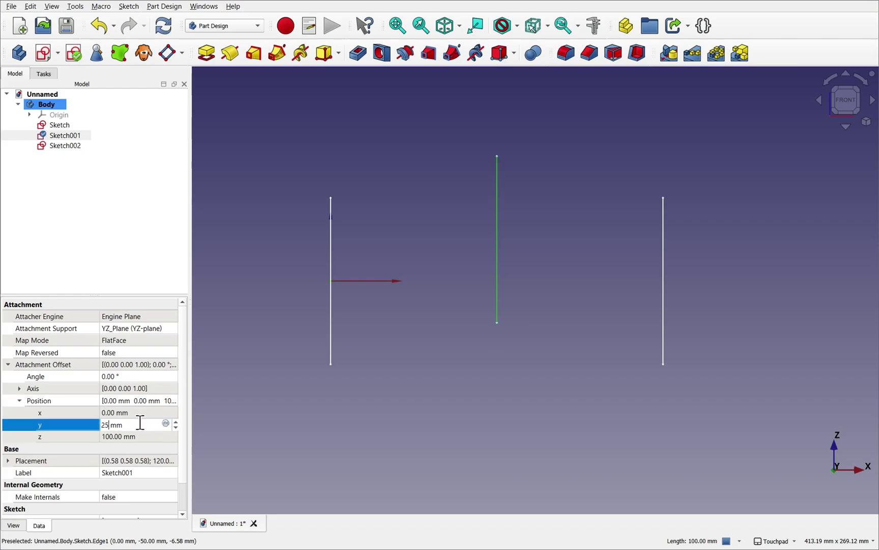
{"action": "left_click", "coordinate": [491, 422]}
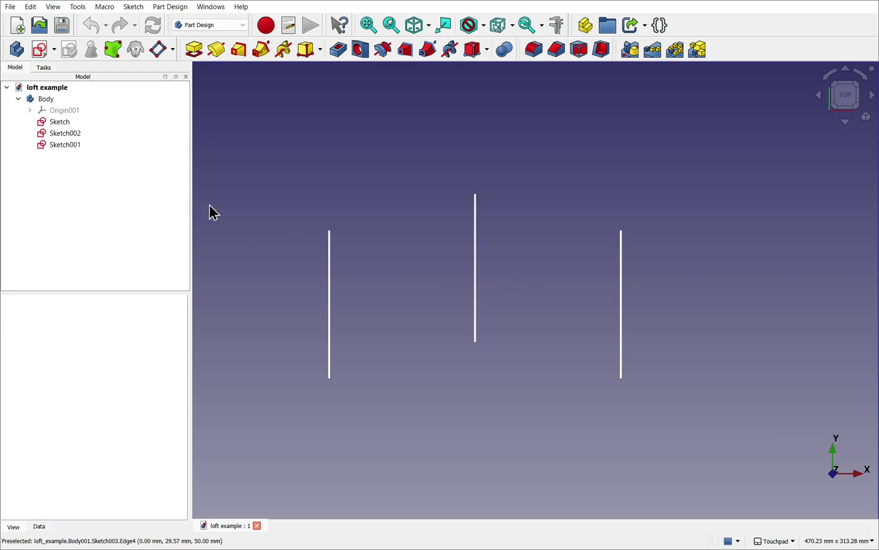
{"action": "left_click", "coordinate": [66, 123]}
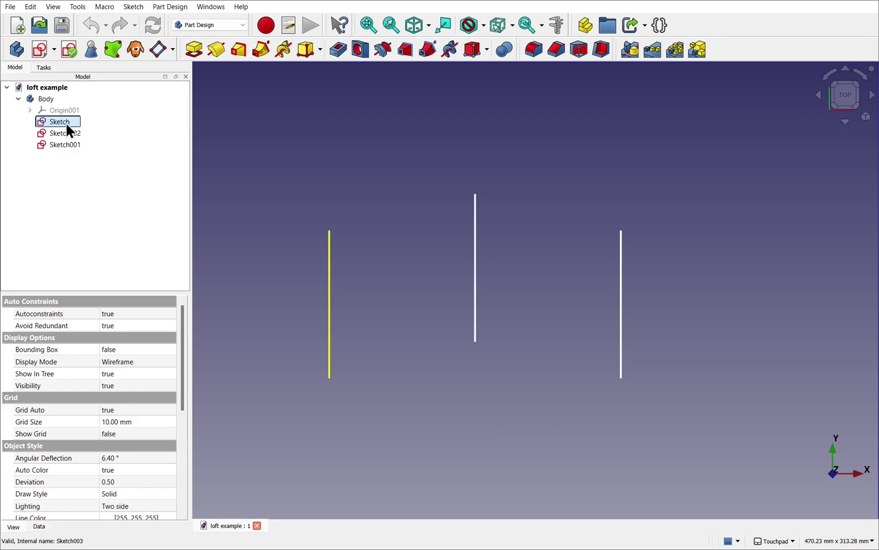
{"action": "left_click", "coordinate": [80, 148], "text": "ctrl"}
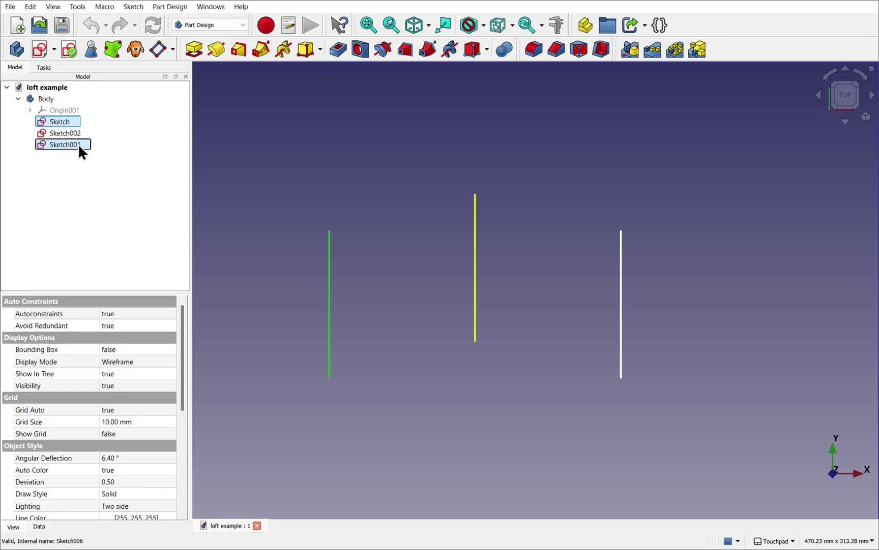
{"action": "left_click", "coordinate": [52, 132], "text": "ctrl"}
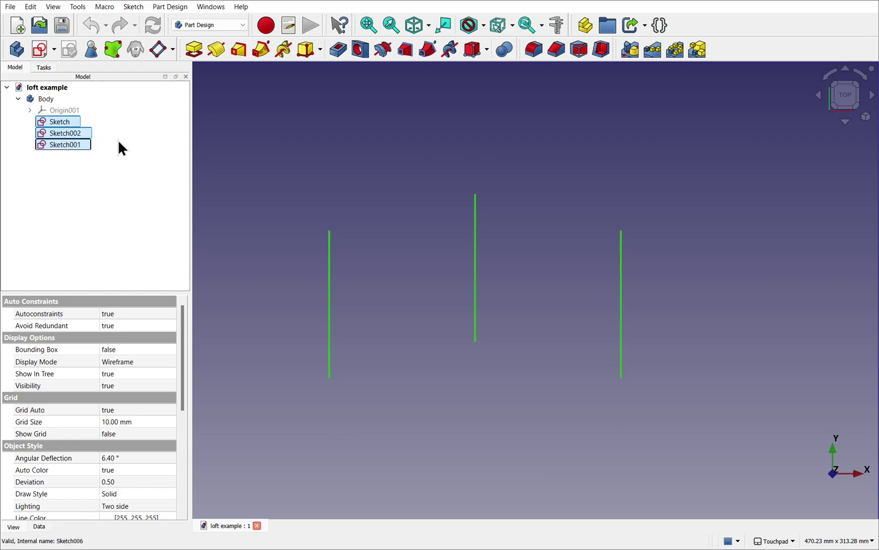
{"action": "left_click", "coordinate": [239, 49]}
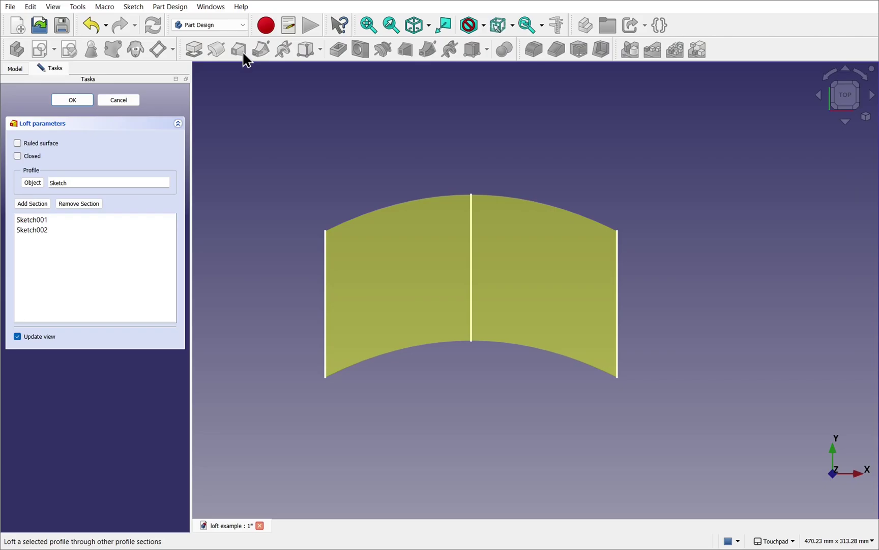
{"action": "left_click_drag", "start_coordinate": [536, 214], "coordinate": [474, 299]}
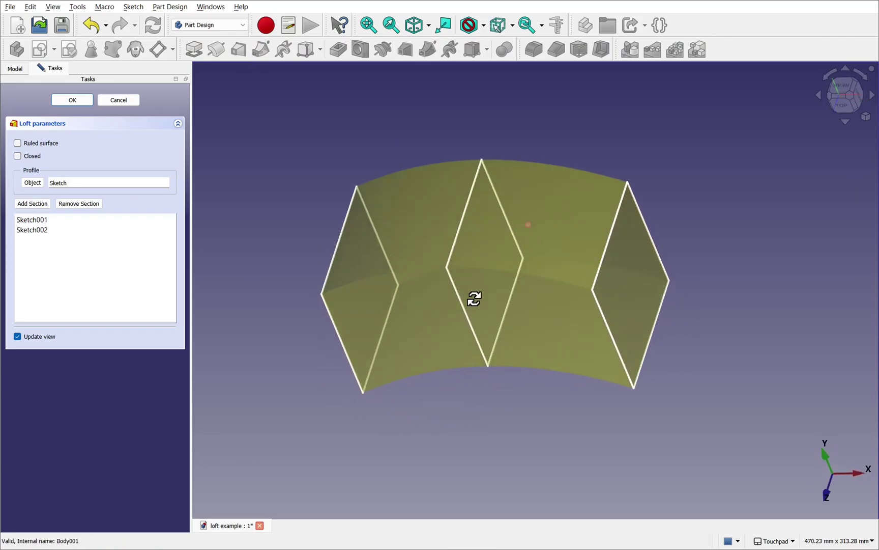
{"action": "left_click", "coordinate": [120, 101]}
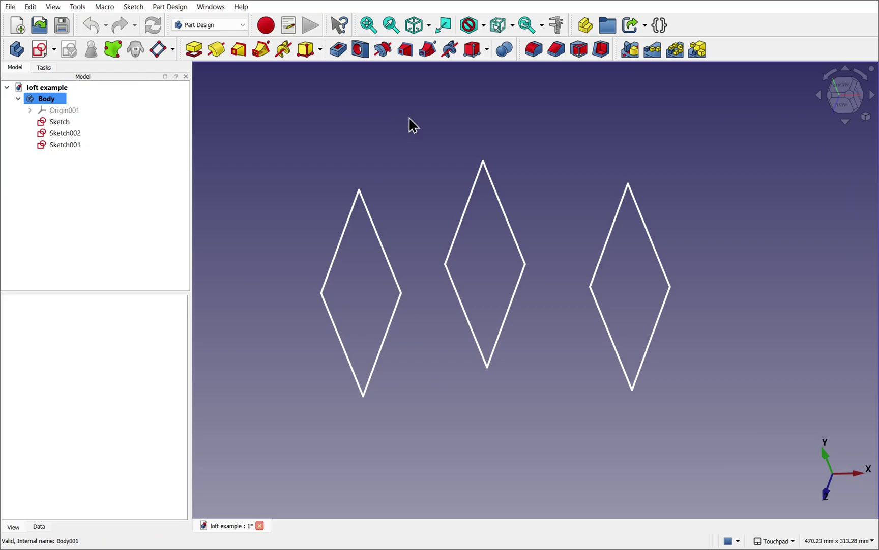
{"action": "left_click", "coordinate": [347, 359]}
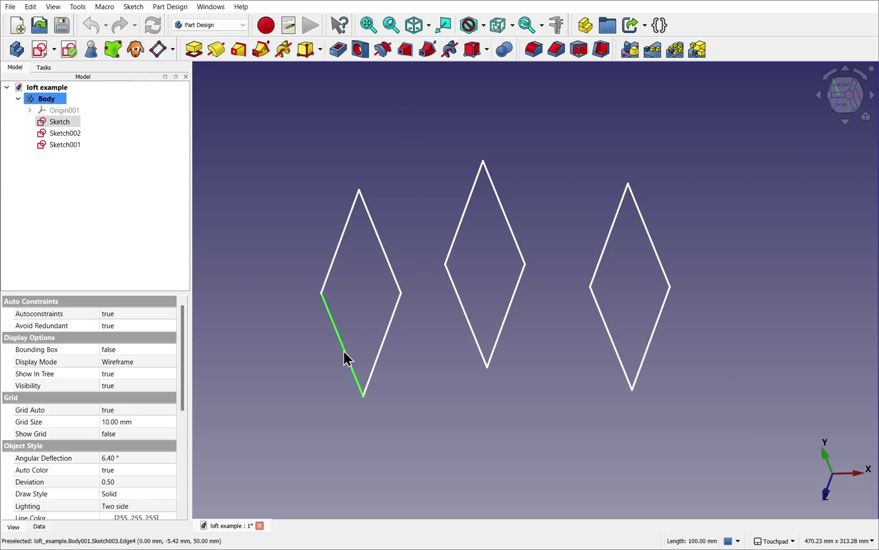
{"action": "left_click", "coordinate": [458, 295], "text": "ctrl"}
{"action": "left_click", "coordinate": [608, 323], "text": "ctrl"}
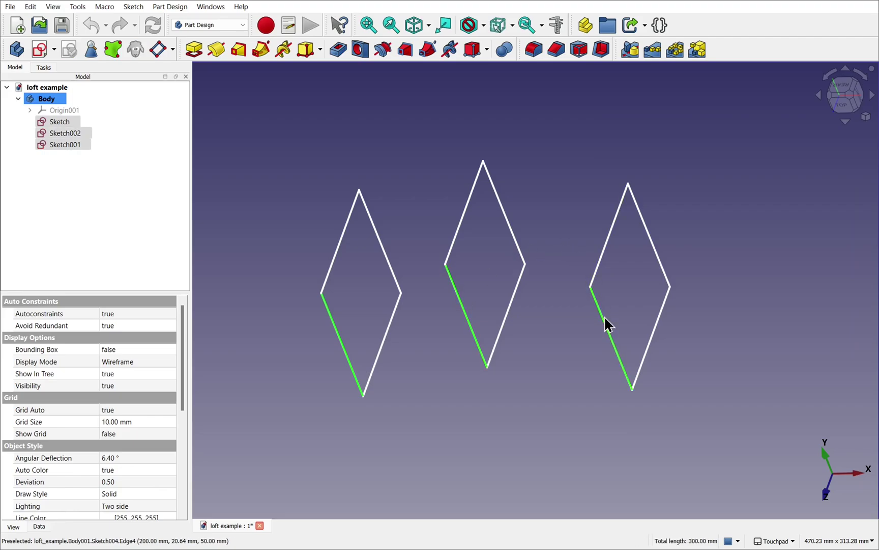
{"action": "left_click", "coordinate": [243, 55]}
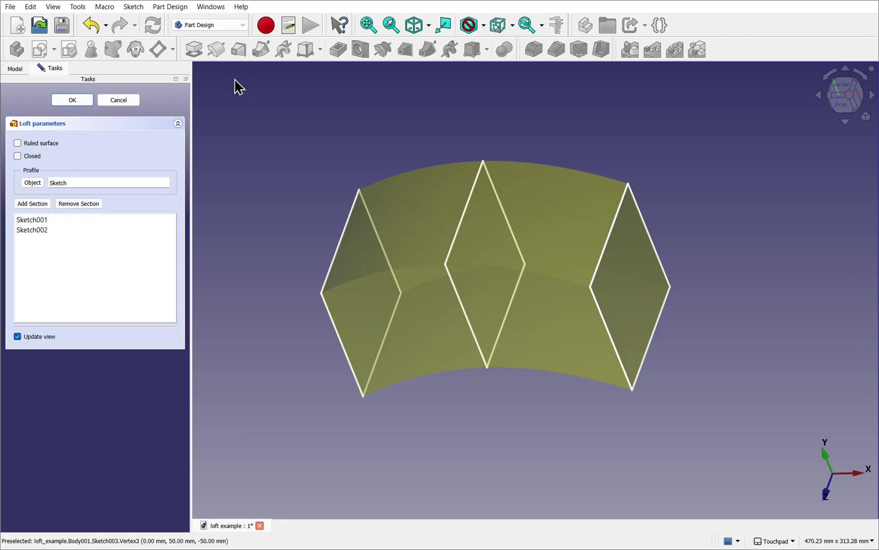
{"action": "left_click", "coordinate": [125, 100]}
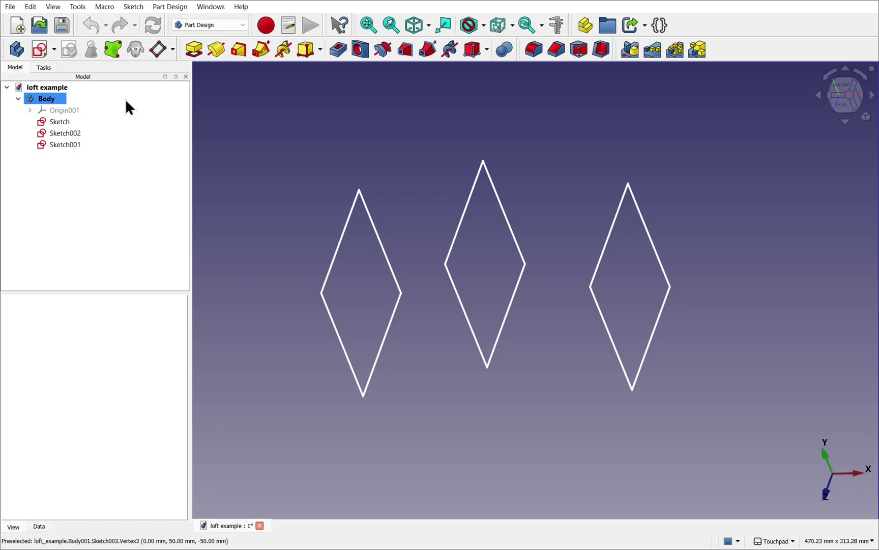
Try a loft from Sketch through the middle and right diamonds, then cancel it
{"action": "left_click", "coordinate": [66, 122]}
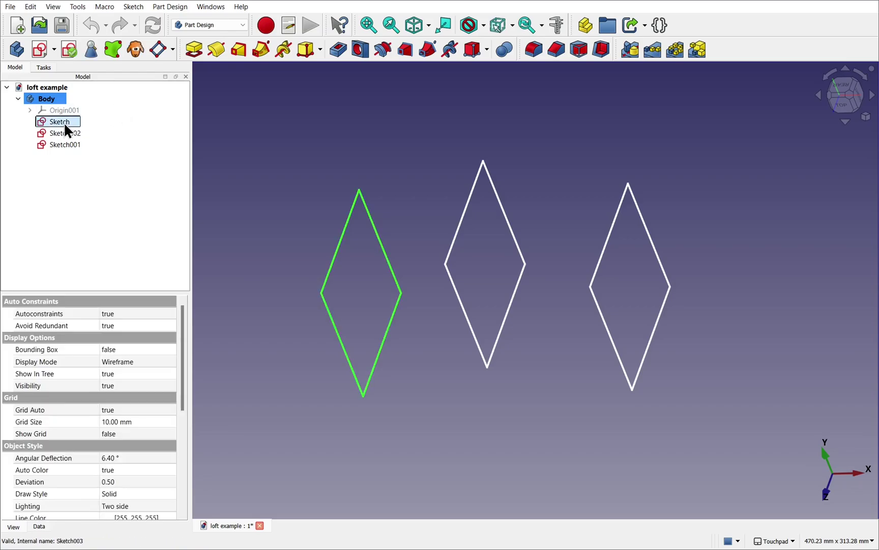
{"action": "left_click", "coordinate": [239, 49]}
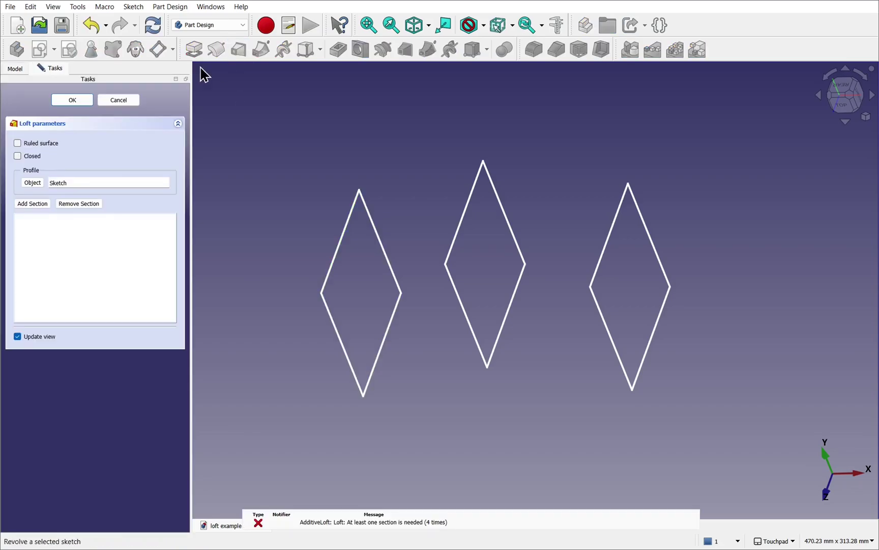
{"action": "left_click", "coordinate": [45, 204]}
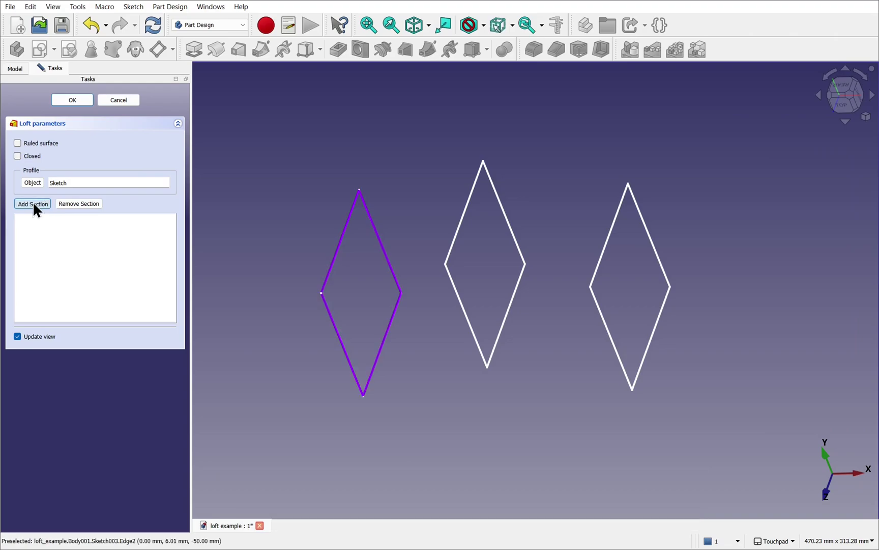
{"action": "left_click", "coordinate": [467, 310]}
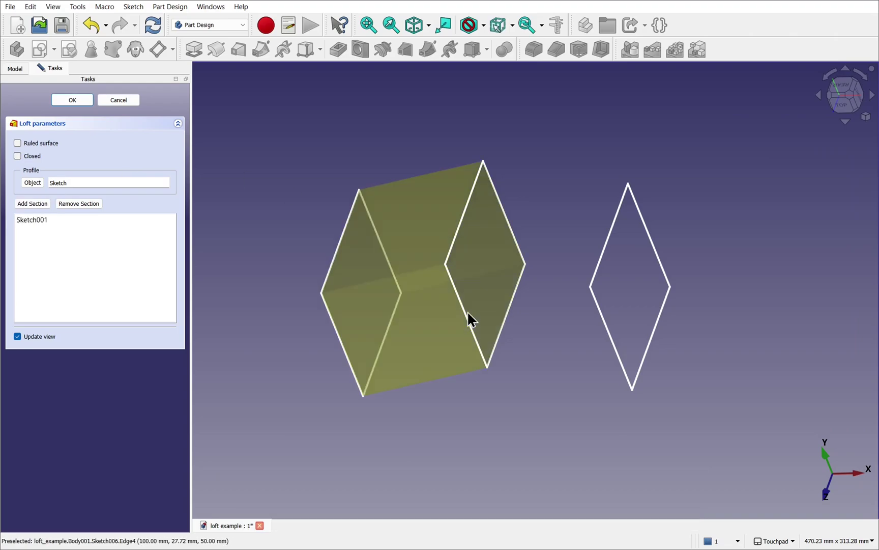
{"action": "left_click", "coordinate": [35, 204]}
{"action": "left_click", "coordinate": [615, 334]}
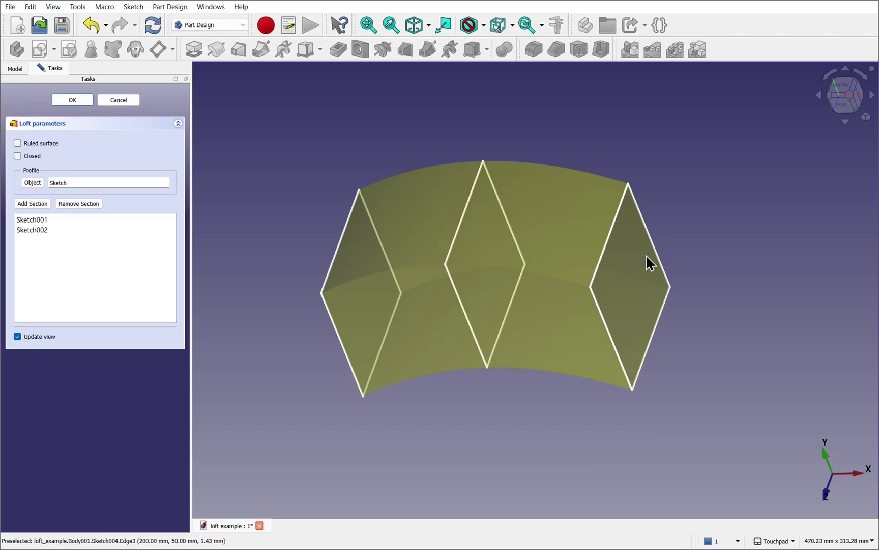
{"action": "left_click", "coordinate": [117, 100]}
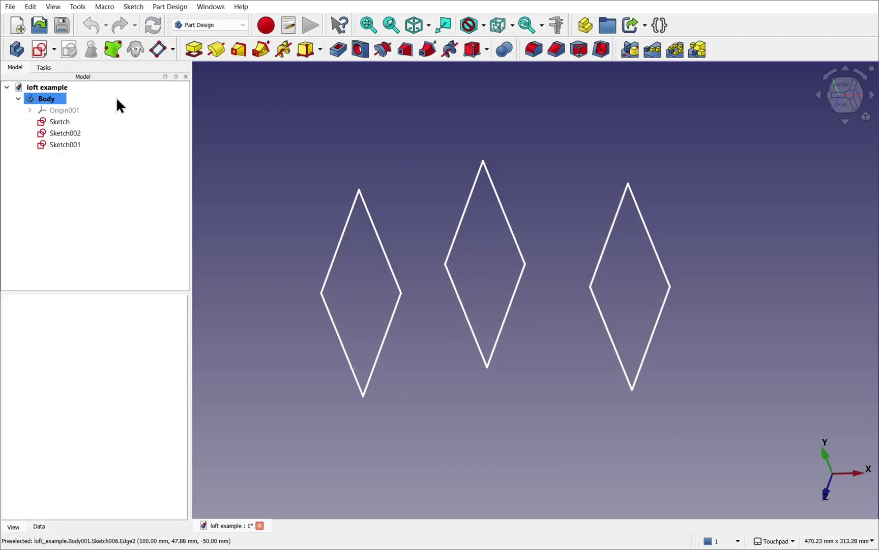
Start a new loft from Sketch and add Sketch001 as its section
{"action": "left_click", "coordinate": [57, 122]}
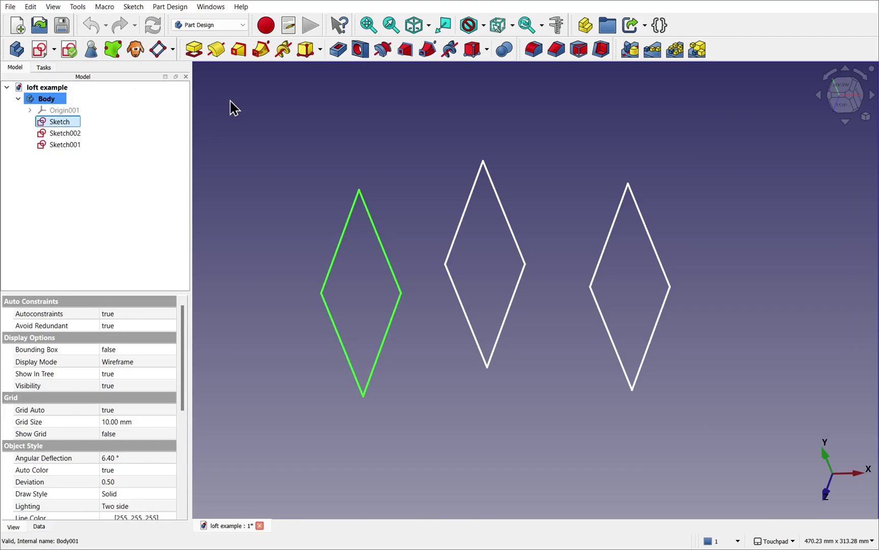
{"action": "left_click", "coordinate": [240, 51]}
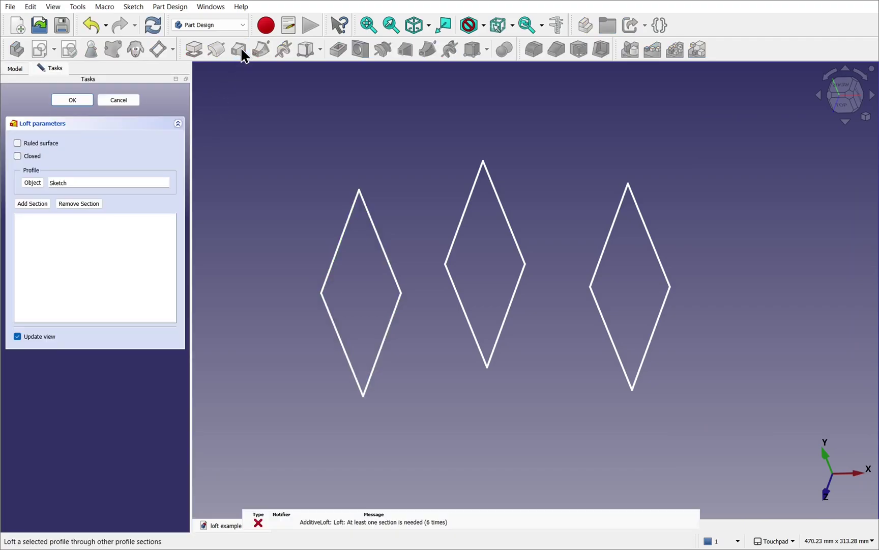
{"action": "left_click", "coordinate": [34, 204]}
{"action": "left_click", "coordinate": [10, 66]}
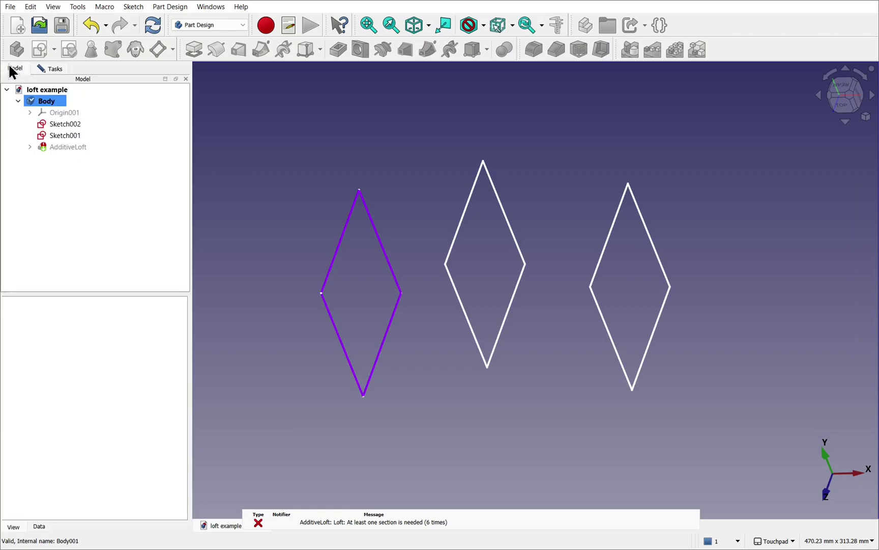
{"action": "left_click", "coordinate": [72, 134]}
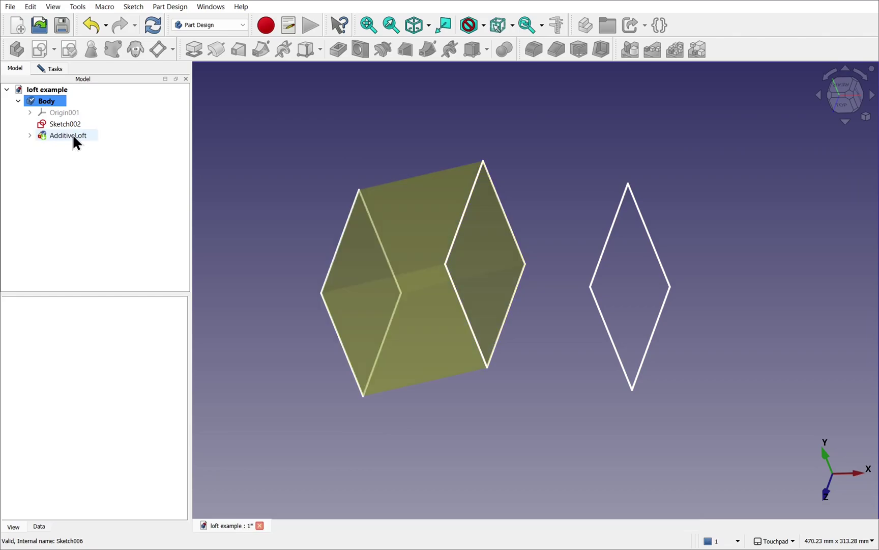
{"action": "left_click", "coordinate": [41, 71]}
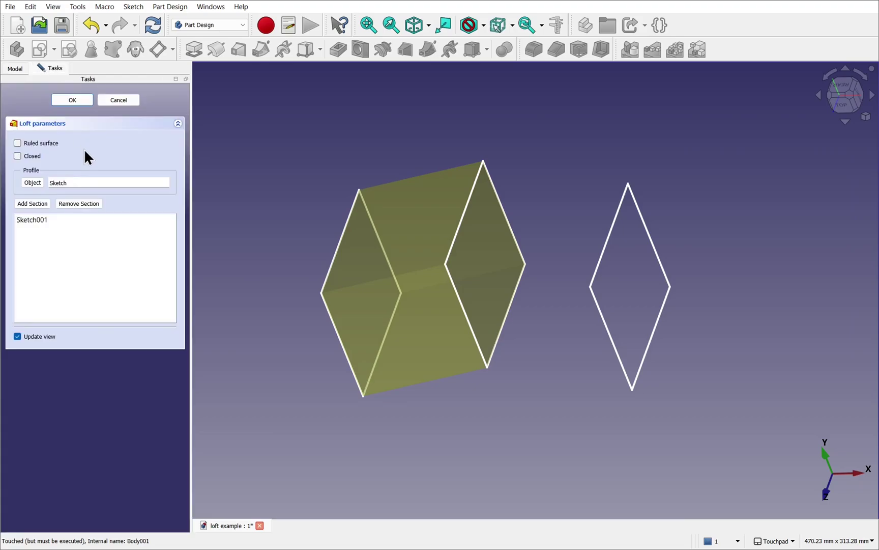
Undock the loft settings, add Sketch002 as another section, and confirm the AdditiveLoft
{"action": "left_click", "coordinate": [12, 70]}
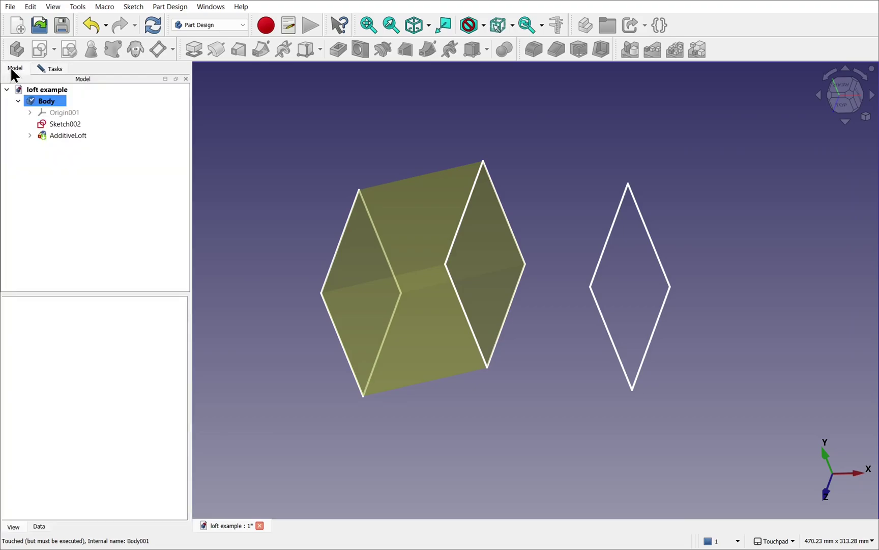
{"action": "left_click", "coordinate": [50, 68]}
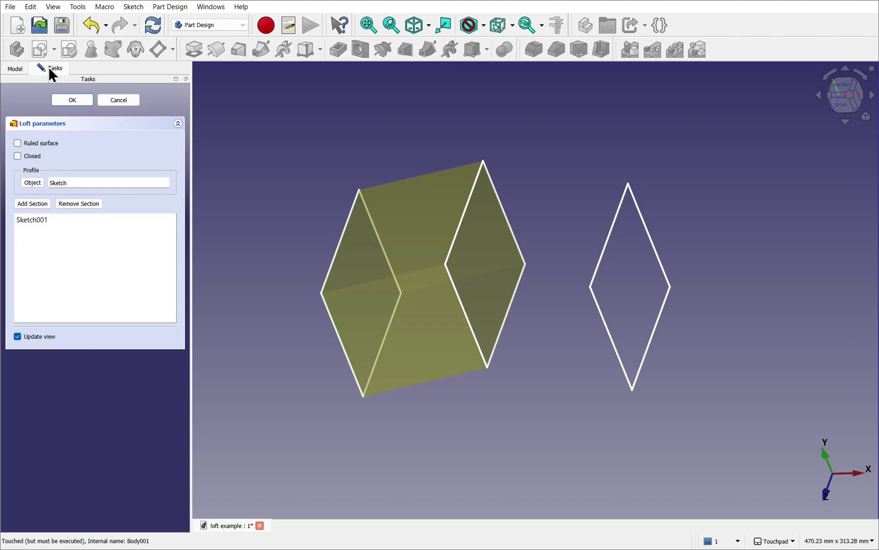
{"action": "left_click_drag", "start_coordinate": [49, 71], "coordinate": [846, 152]}
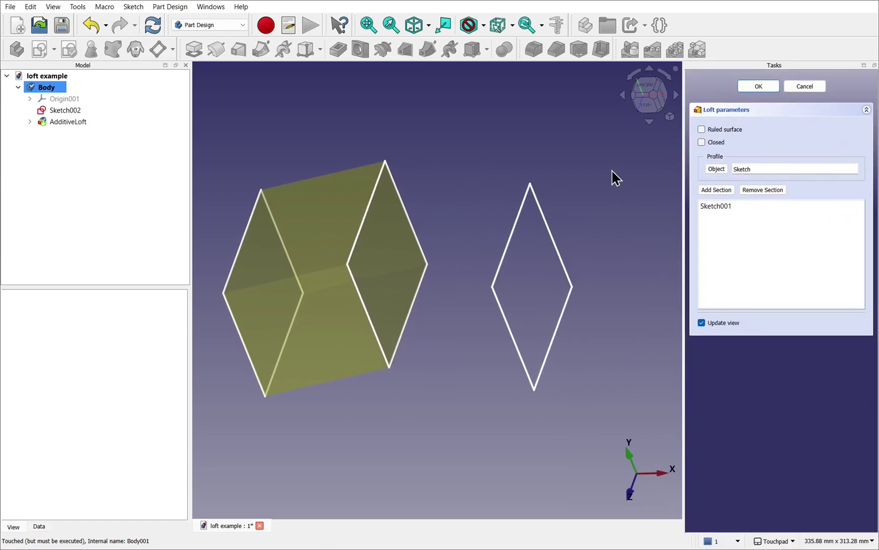
{"action": "left_click", "coordinate": [723, 191]}
{"action": "left_click", "coordinate": [76, 110]}
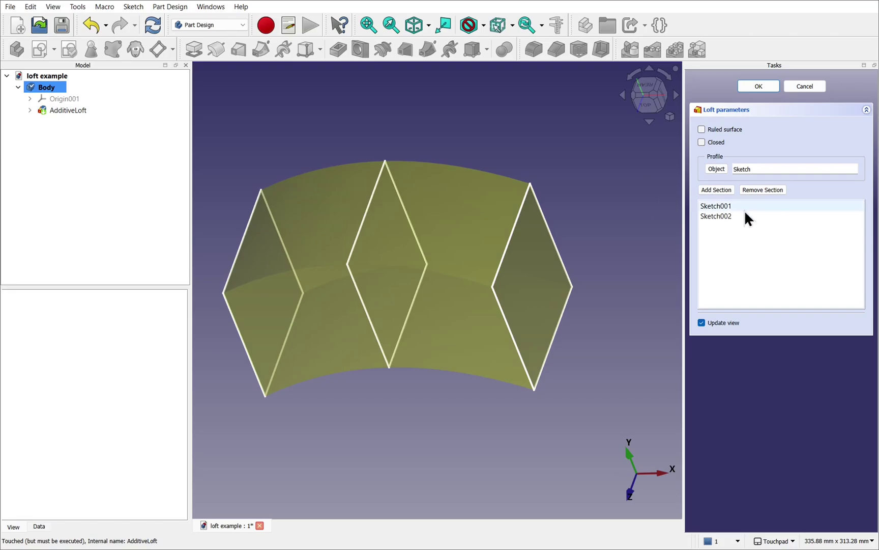
{"action": "left_click", "coordinate": [759, 87]}
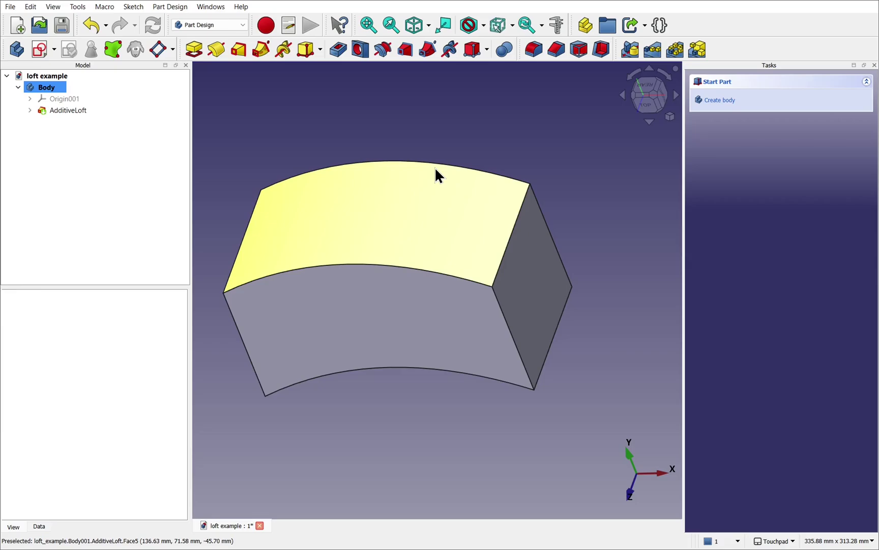
Reopen the AdditiveLoft for editing and select its middle section Sketch001
{"action": "left_click", "coordinate": [66, 110]}
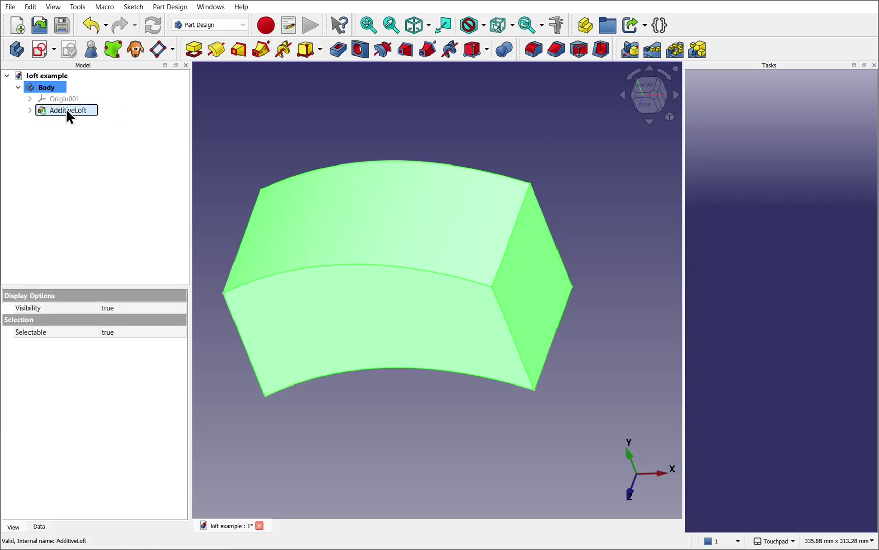
{"action": "double_click", "coordinate": [67, 110]}
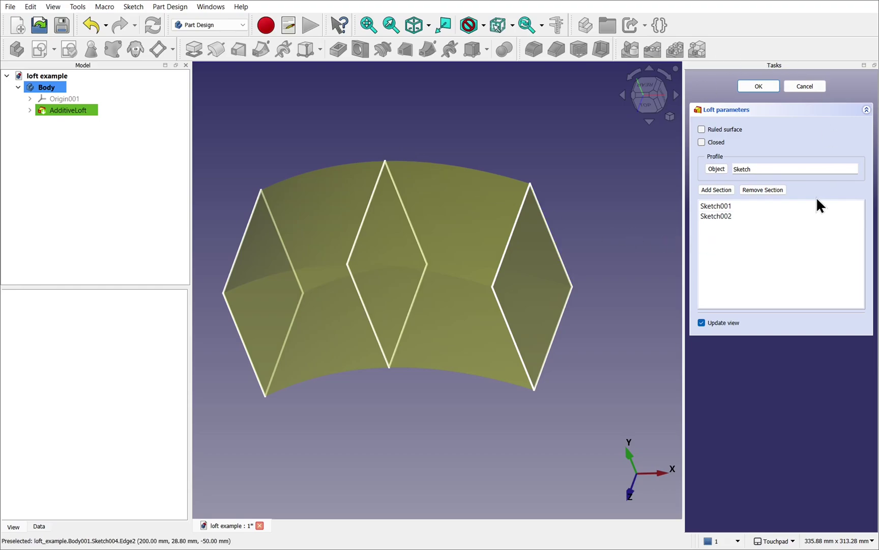
{"action": "left_click", "coordinate": [30, 111]}
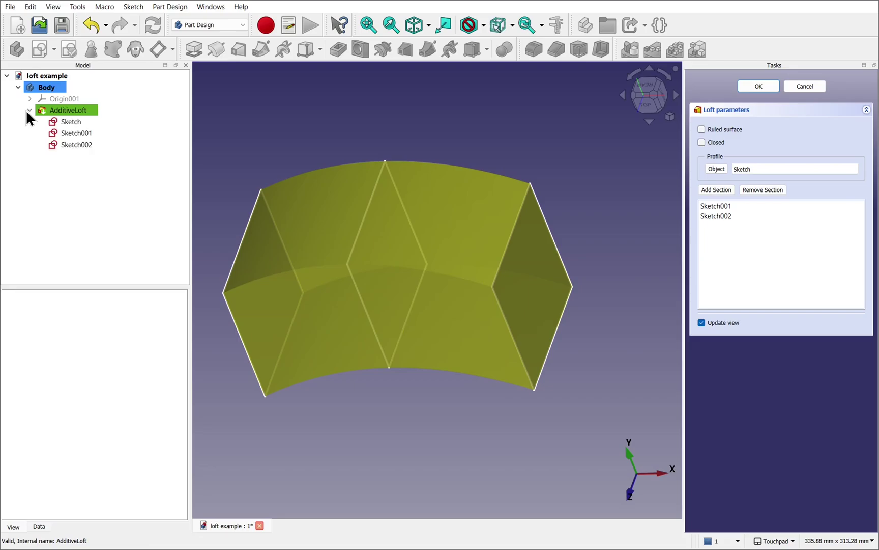
{"action": "left_click", "coordinate": [61, 133]}
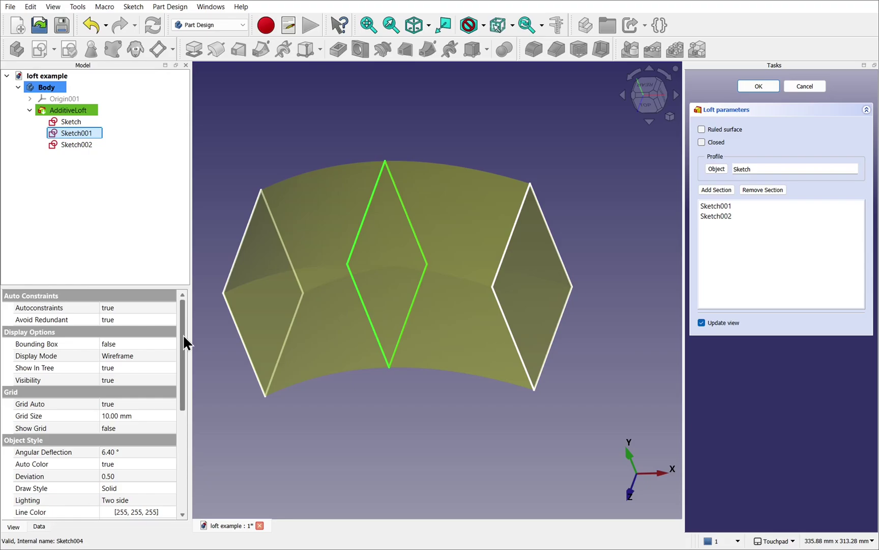
Set Sketch001's attachment offset position x to 10 mm and recompute the loft
{"action": "left_click_drag", "start_coordinate": [182, 339], "coordinate": [179, 422]}
{"action": "left_click", "coordinate": [39, 527]}
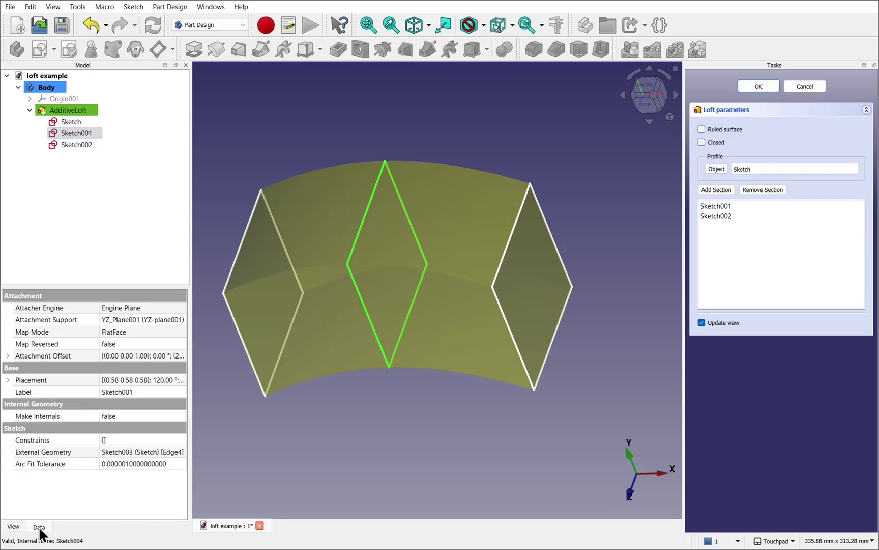
{"action": "left_click", "coordinate": [7, 357]}
{"action": "left_click", "coordinate": [18, 392]}
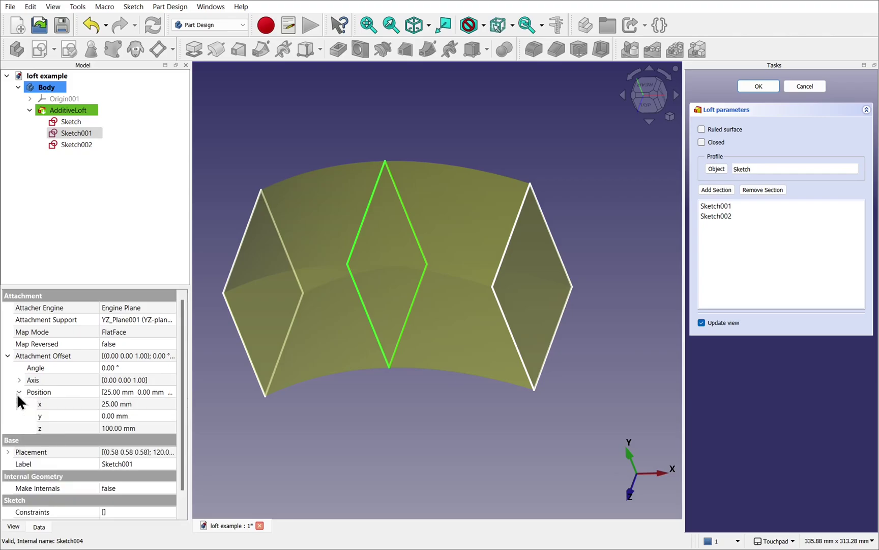
{"action": "left_click", "coordinate": [128, 404]}
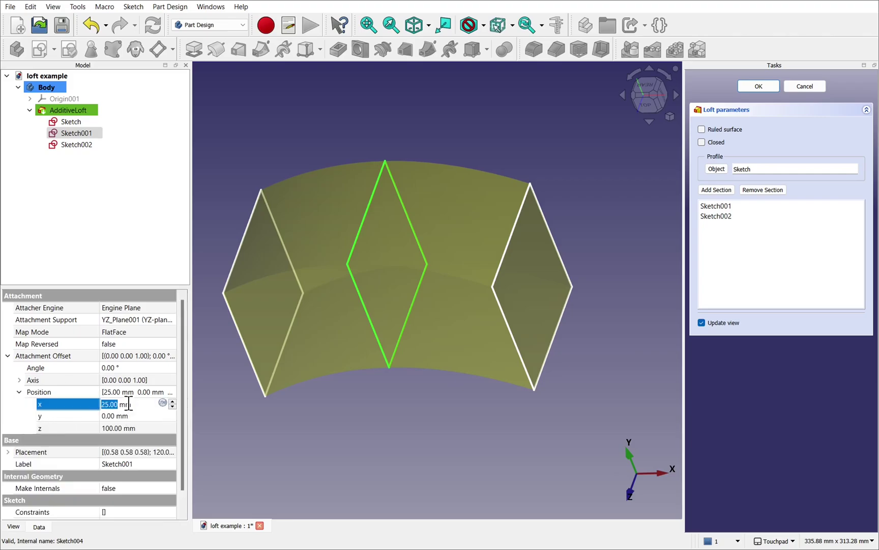
{"action": "type", "text": "10"}
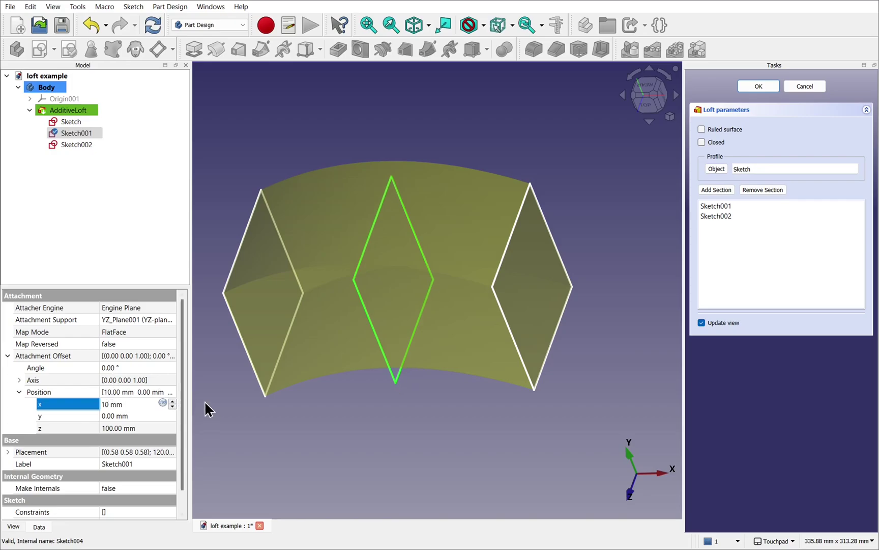
{"action": "left_click", "coordinate": [251, 416]}
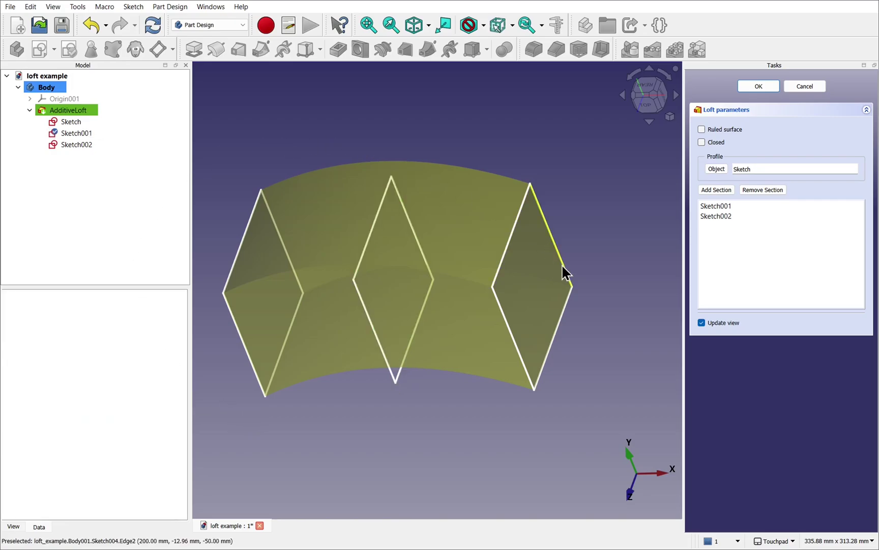
{"action": "left_click", "coordinate": [153, 25]}
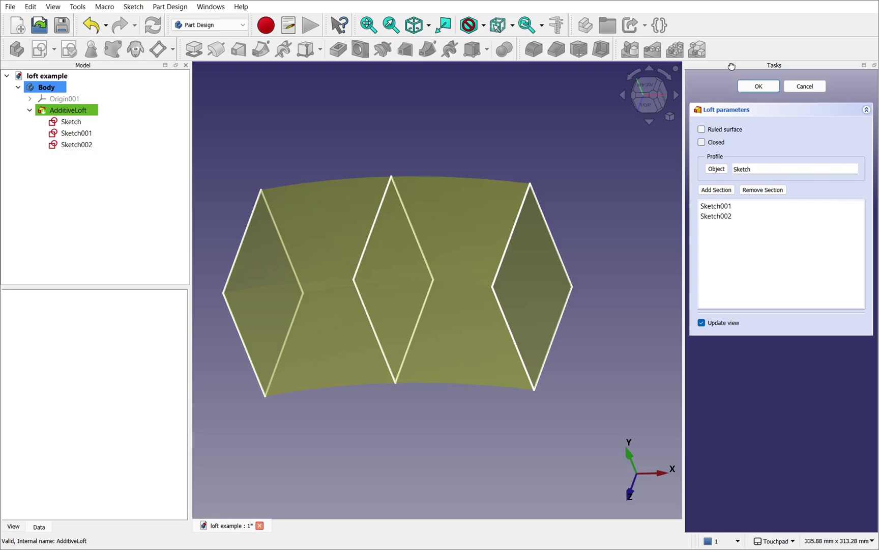
Dock the detached loft task panel as a tab alongside the model tree
{"action": "left_click_drag", "start_coordinate": [732, 67], "coordinate": [146, 123]}
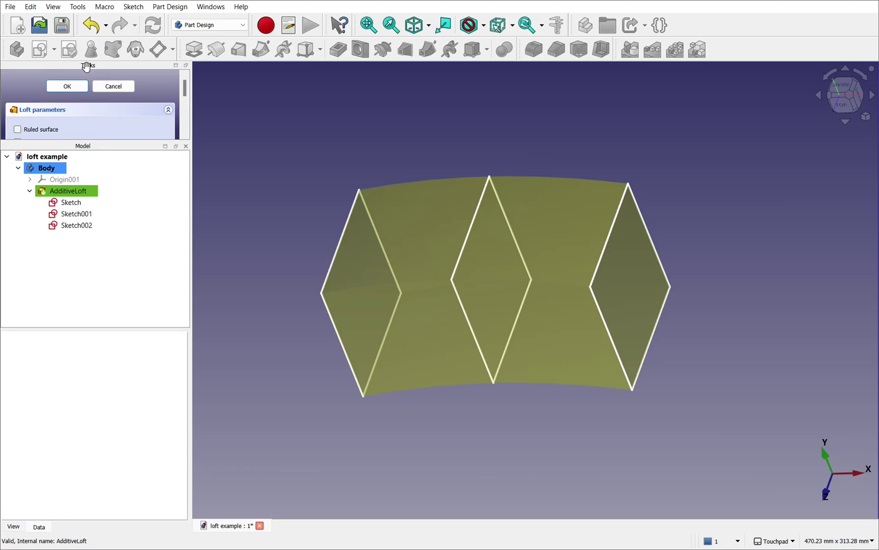
{"action": "left_click_drag", "start_coordinate": [76, 66], "coordinate": [126, 316]}
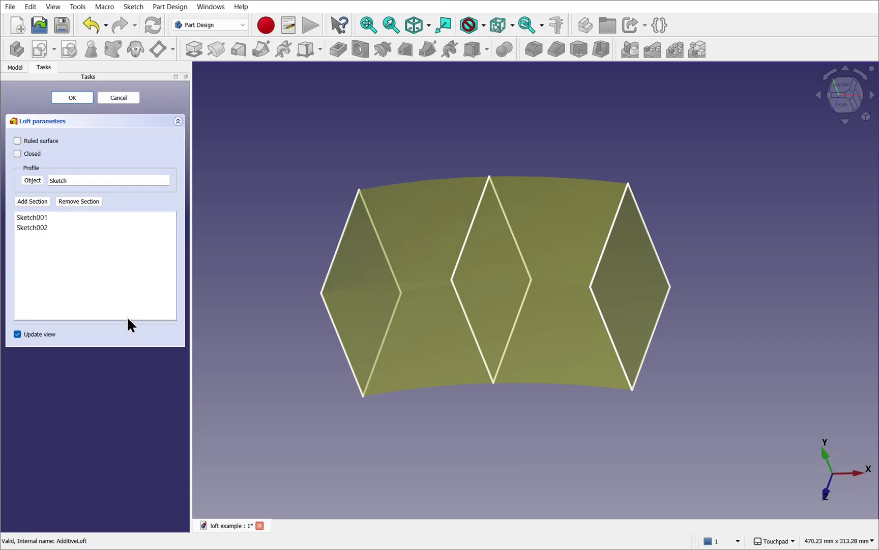
Reorder the side panel tabs so the model tree page comes first
{"action": "left_click", "coordinate": [17, 66]}
{"action": "left_click", "coordinate": [41, 67]}
{"action": "left_click", "coordinate": [16, 67]}
{"action": "left_click", "coordinate": [44, 67]}
{"action": "left_click_drag", "start_coordinate": [16, 69], "coordinate": [51, 72]}
{"action": "left_click", "coordinate": [15, 69]}
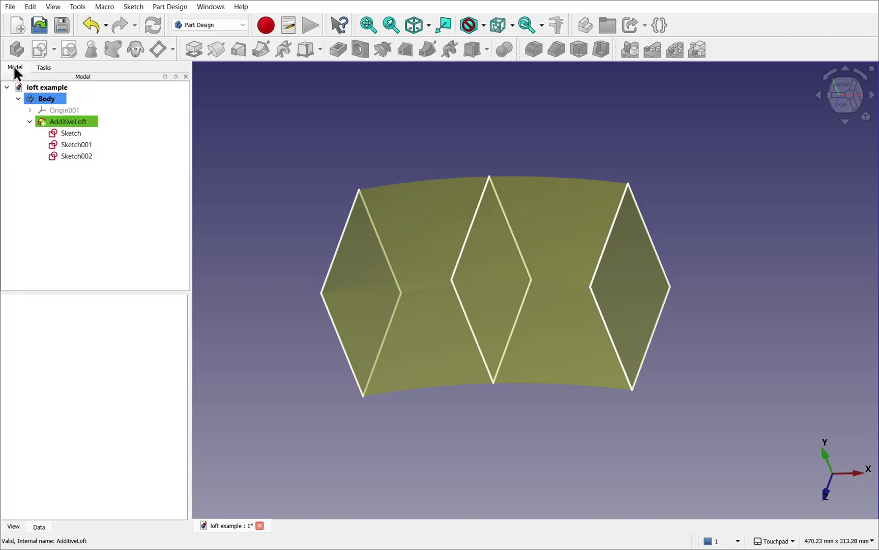
Set Sketch001's x offset to 25 mm, recompute, and confirm the finished loft
{"action": "left_click", "coordinate": [79, 146]}
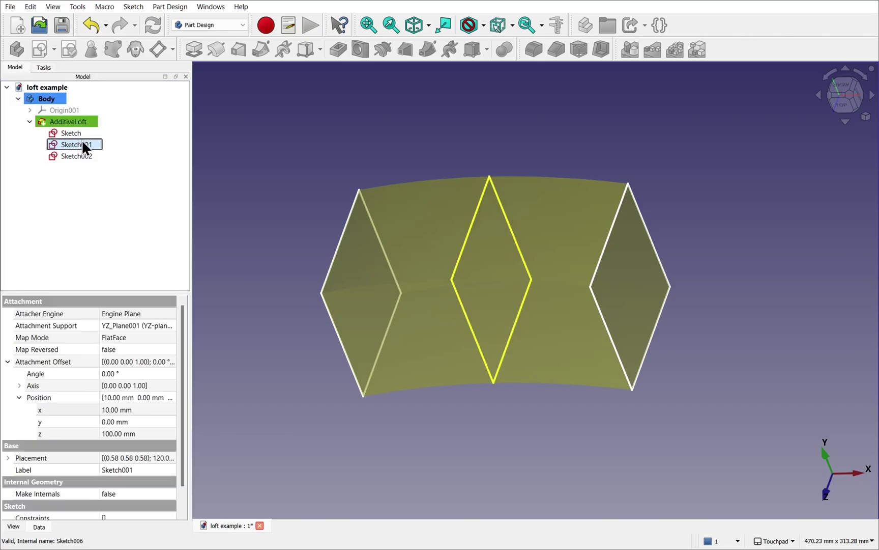
{"action": "left_click", "coordinate": [181, 441]}
{"action": "left_click_drag", "start_coordinate": [181, 437], "coordinate": [187, 492]}
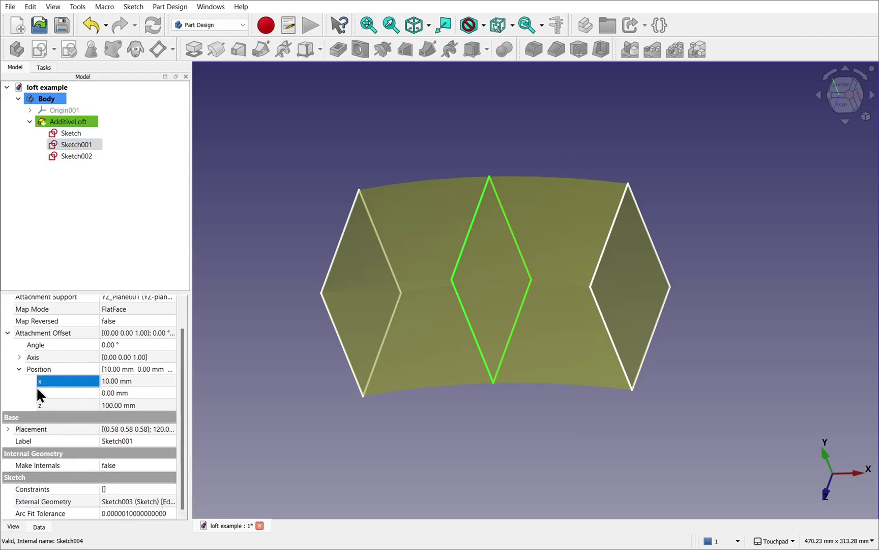
{"action": "left_click", "coordinate": [134, 381]}
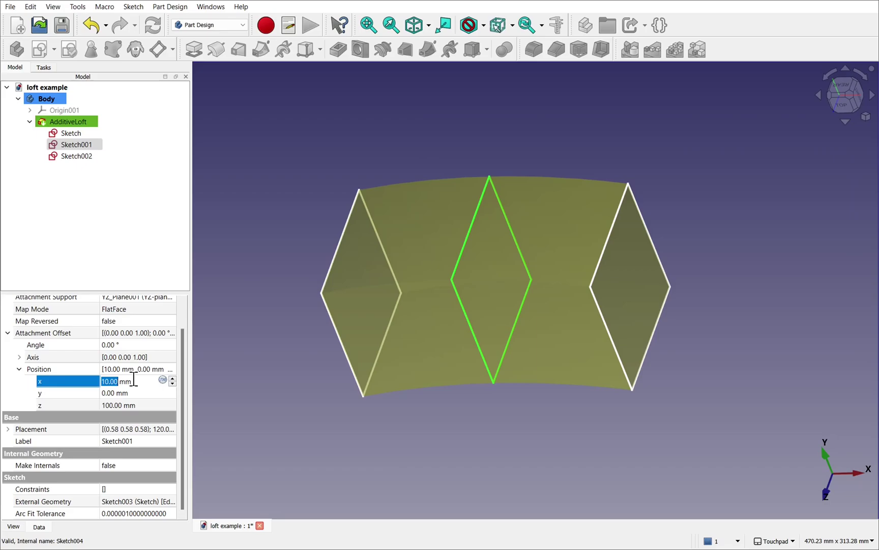
{"action": "type", "text": "25"}
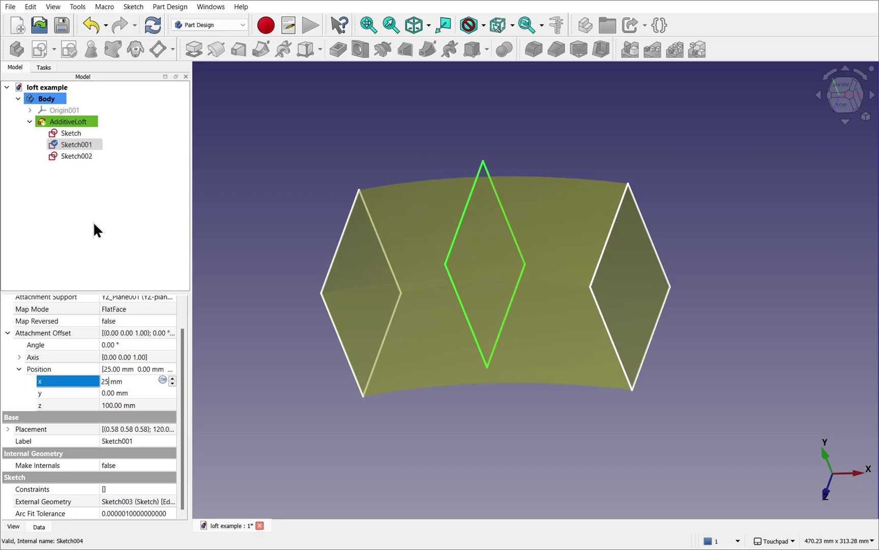
{"action": "left_click", "coordinate": [97, 226]}
{"action": "left_click", "coordinate": [152, 27]}
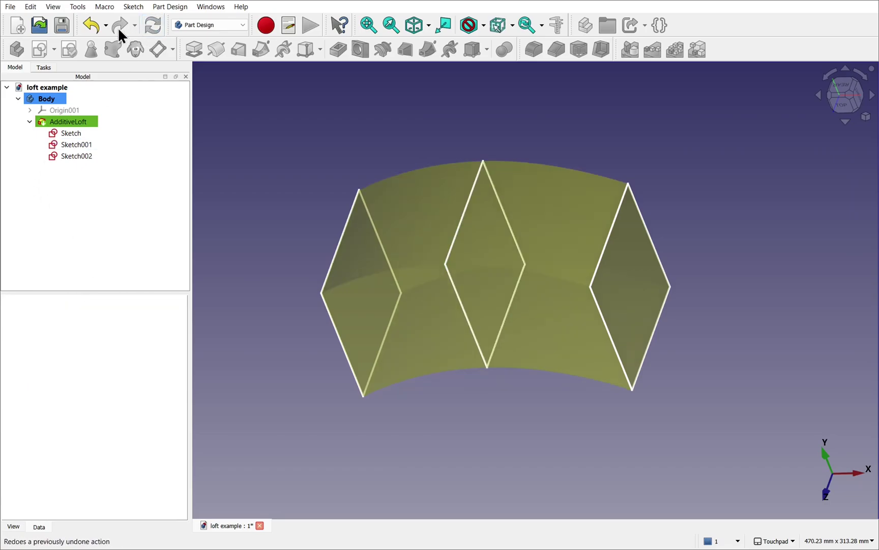
{"action": "left_click", "coordinate": [44, 66]}
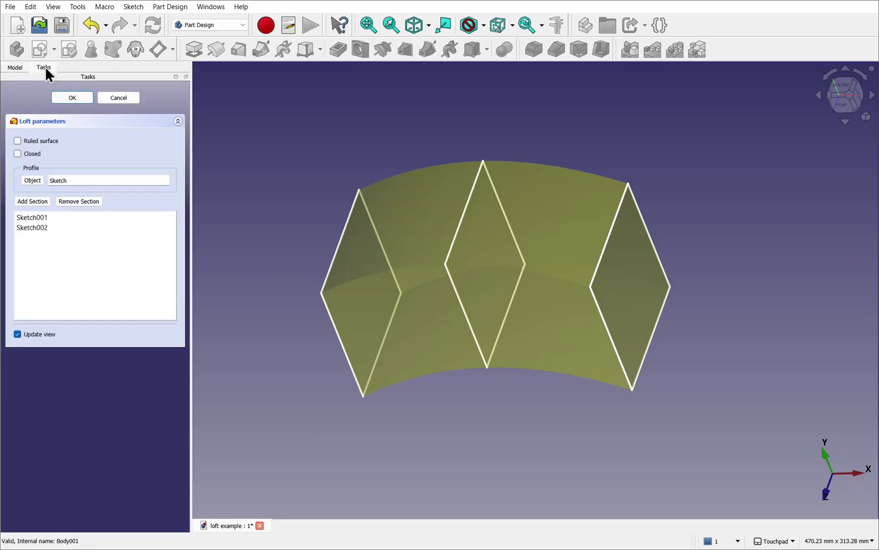
{"action": "left_click", "coordinate": [72, 100]}
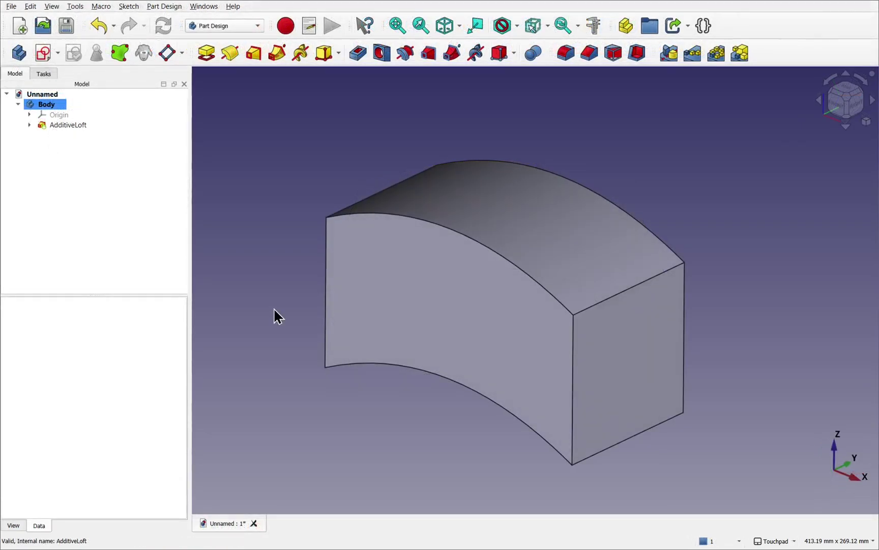
Make the three section sketches inside AdditiveLoft visible
{"action": "left_click", "coordinate": [32, 127]}
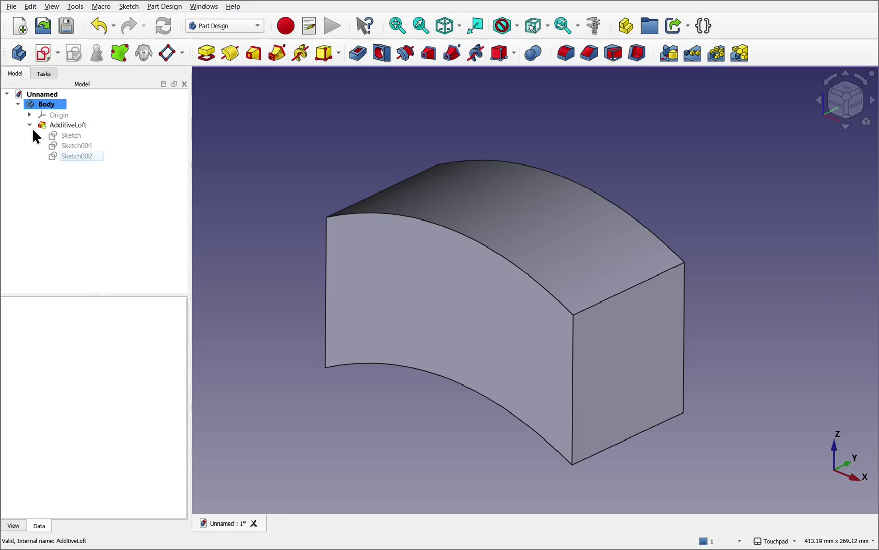
{"action": "left_click", "coordinate": [69, 135]}
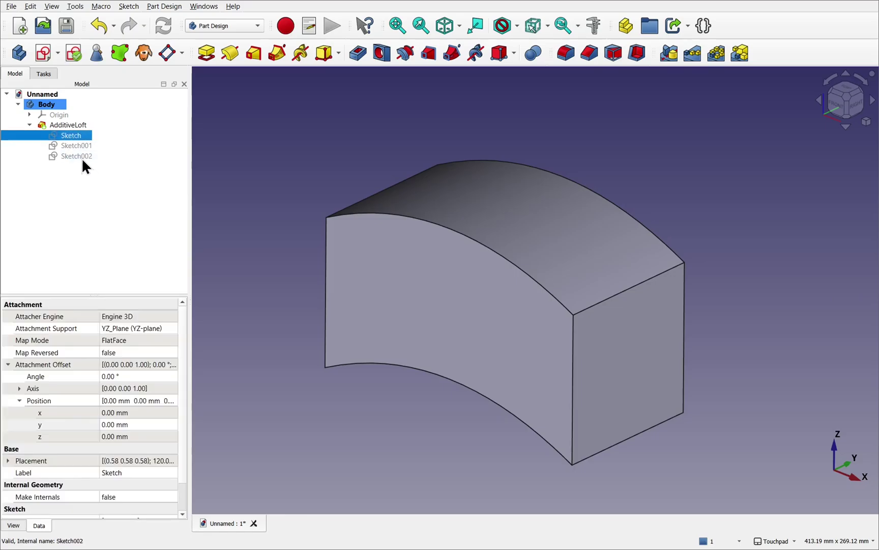
{"action": "left_click", "coordinate": [82, 156], "text": "shift"}
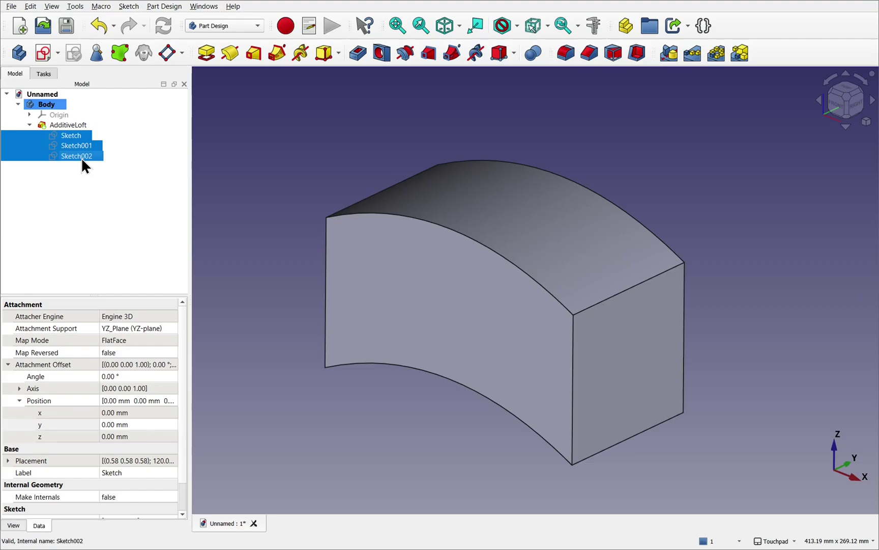
{"action": "key", "text": "space"}
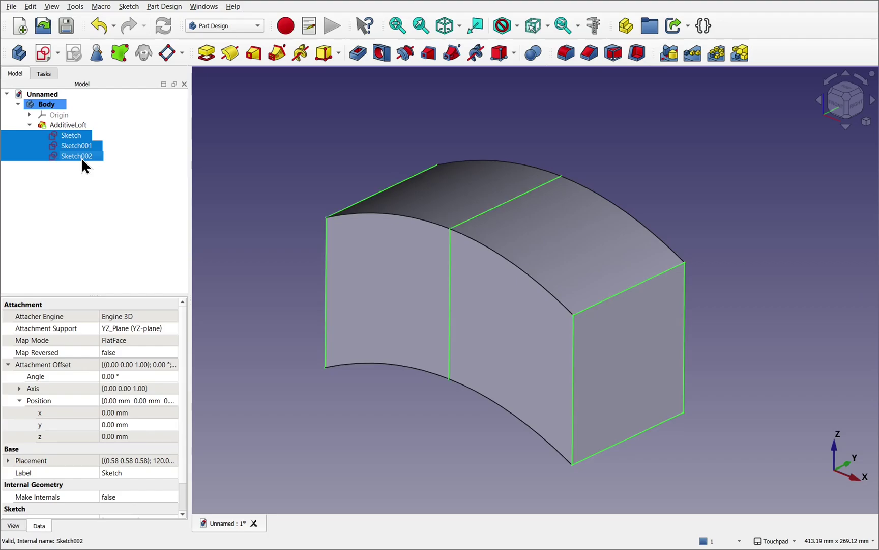
{"action": "left_click", "coordinate": [236, 200]}
Toggle transparency on the loft so the middle section shows through
{"action": "mouse_move", "coordinate": [475, 320]}
{"action": "middle_mouse_down"}
{"action": "mouse_move", "coordinate": [418, 252]}
{"action": "mouse_move", "coordinate": [483, 316]}
{"action": "mouse_move", "coordinate": [474, 334]}
{"action": "middle_mouse_up"}
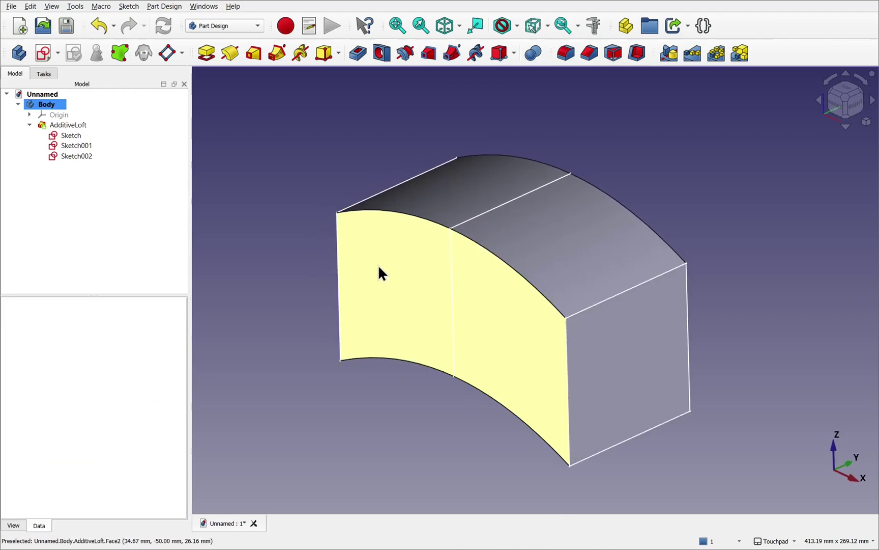
{"action": "left_click", "coordinate": [408, 269]}
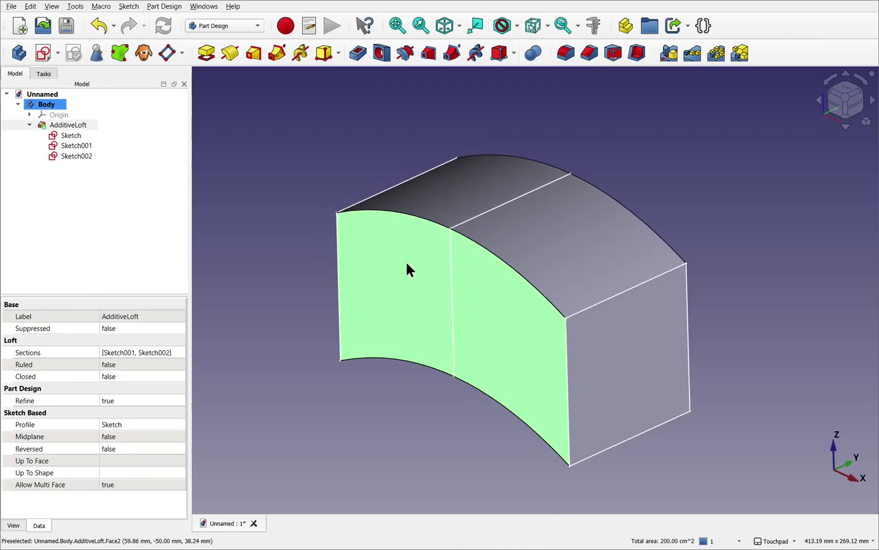
{"action": "right_click", "coordinate": [406, 263]}
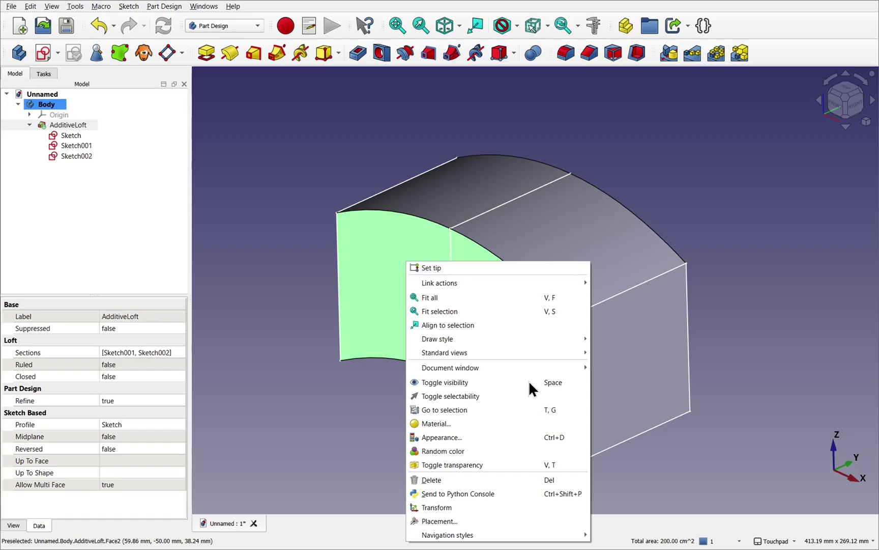
{"action": "left_click", "coordinate": [505, 463]}
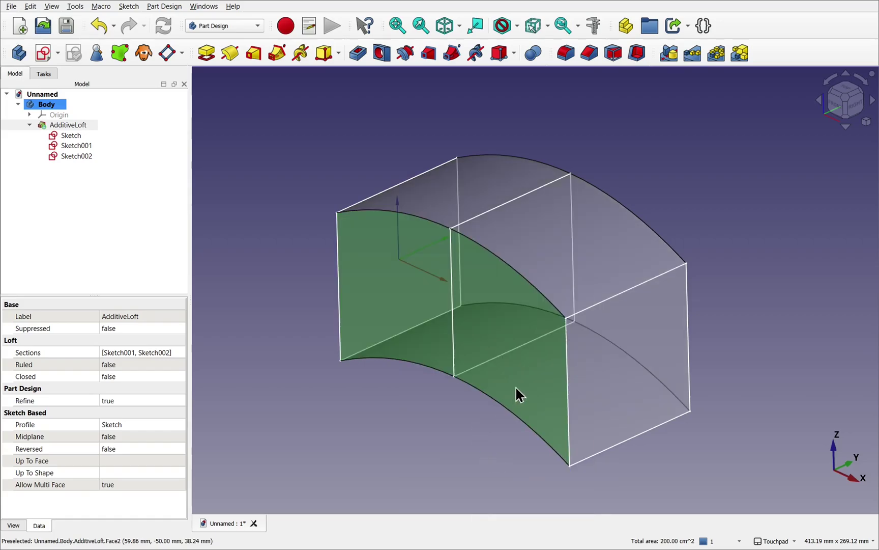
{"action": "middle_click_drag", "start_coordinate": [524, 391], "coordinate": [719, 351]}
{"action": "left_click", "coordinate": [719, 349]}
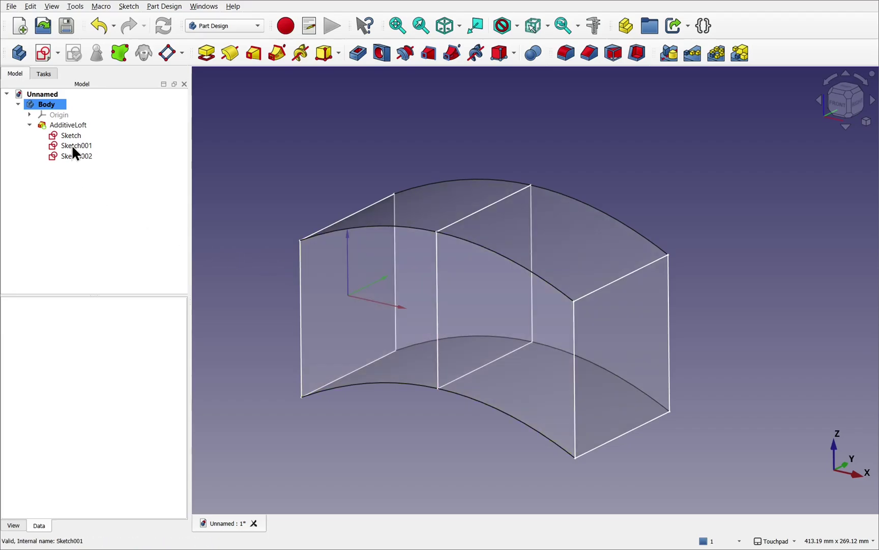
Set Sketch001's attachment offset angle to 45° and orbit around the twisted loft
{"action": "left_click", "coordinate": [73, 147]}
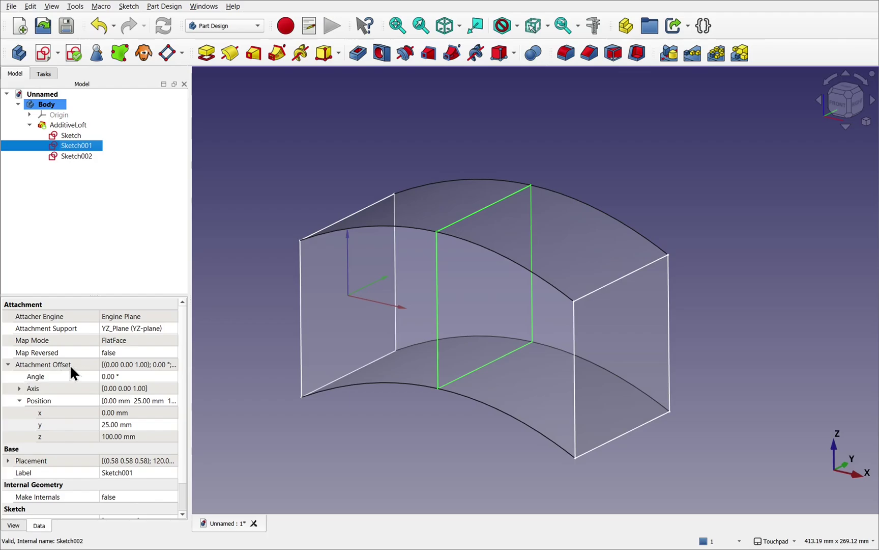
{"action": "left_click", "coordinate": [134, 376]}
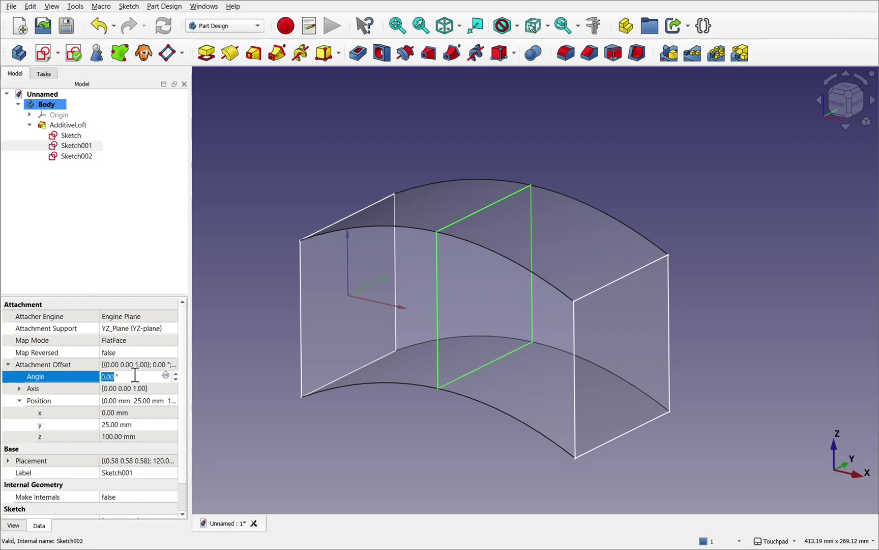
{"action": "type", "text": "45"}
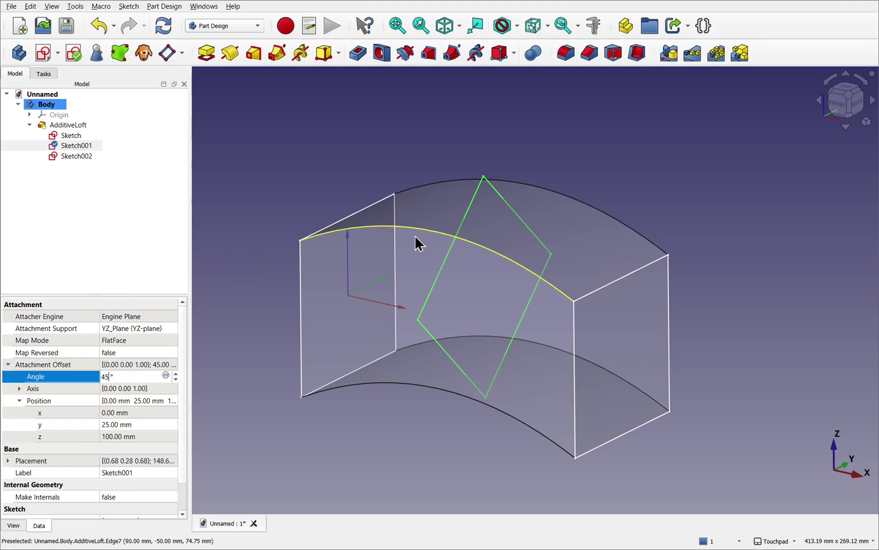
{"action": "left_click", "coordinate": [243, 407]}
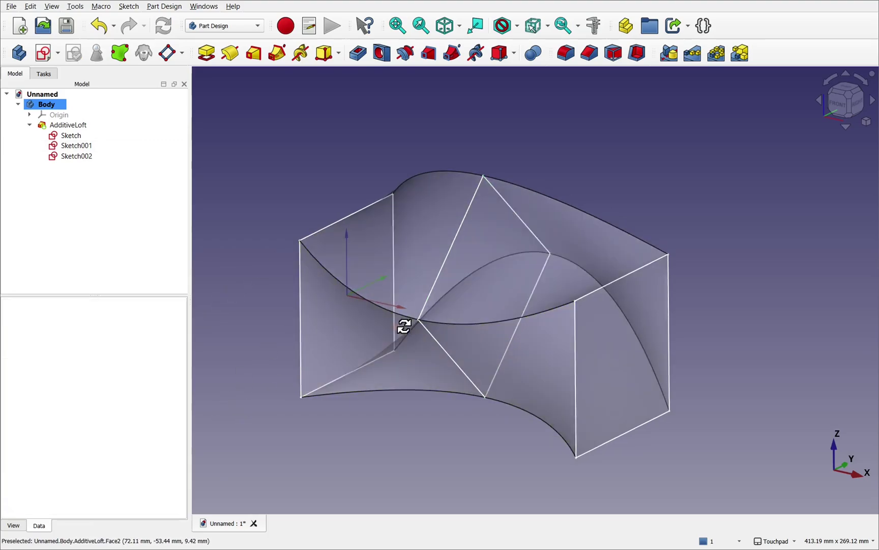
{"action": "middle_click_drag", "start_coordinate": [407, 326], "coordinate": [460, 337]}
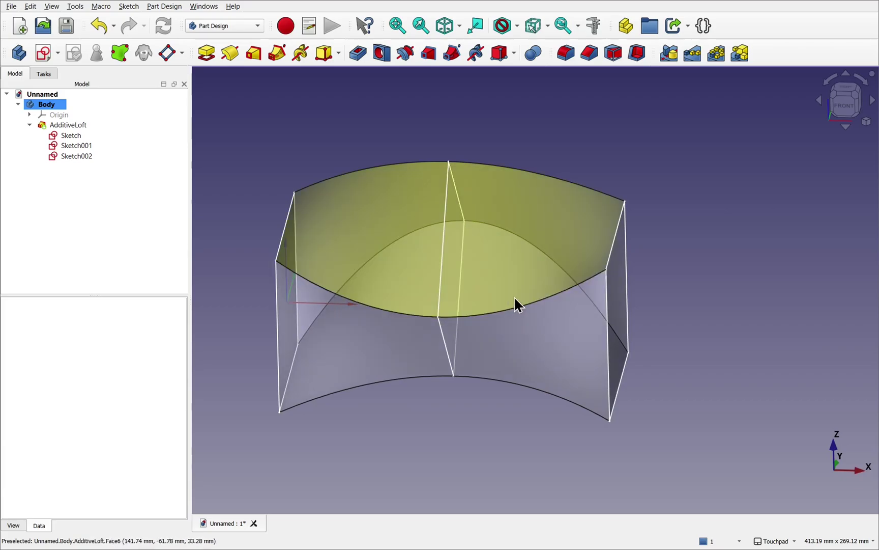
{"action": "middle_click_drag", "start_coordinate": [479, 318], "coordinate": [356, 285]}
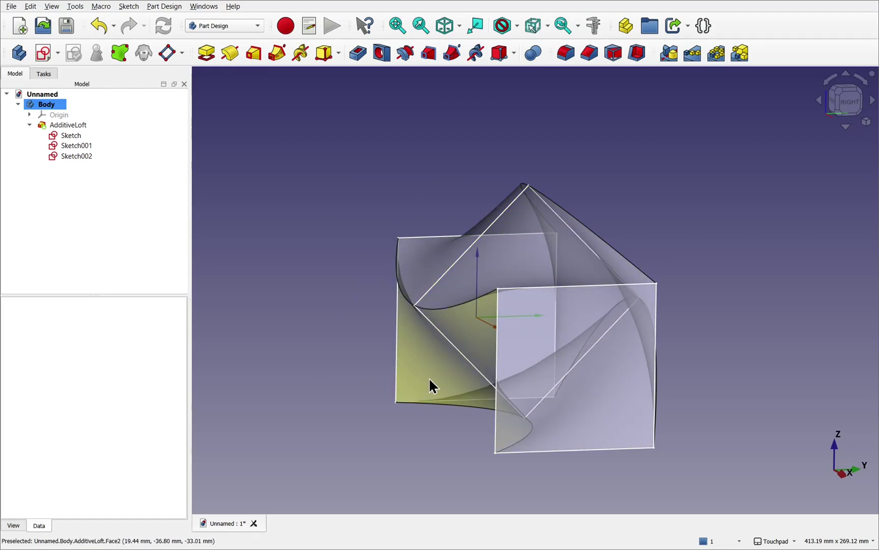
{"action": "middle_click_drag", "start_coordinate": [434, 385], "coordinate": [490, 364]}
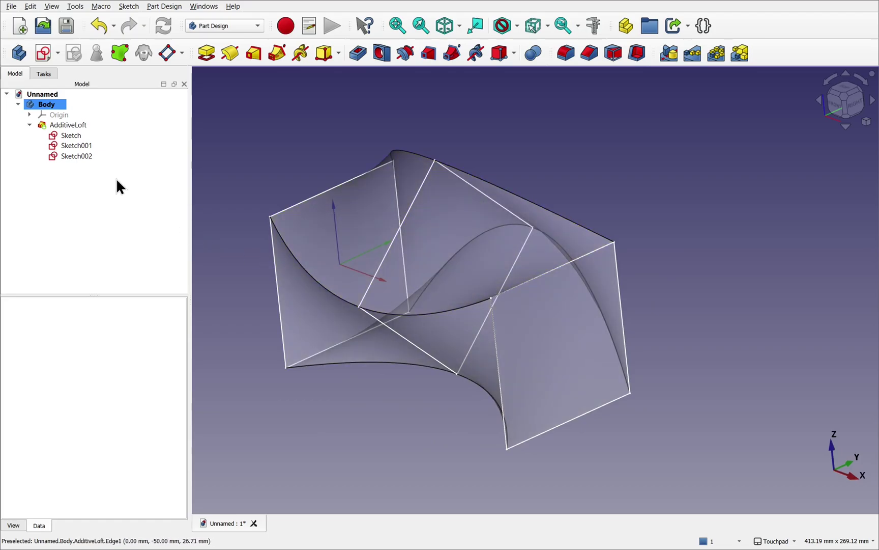
Set Sketch001's y position offset to 0 mm, then close the sketch to view the loft
{"action": "left_click", "coordinate": [85, 145]}
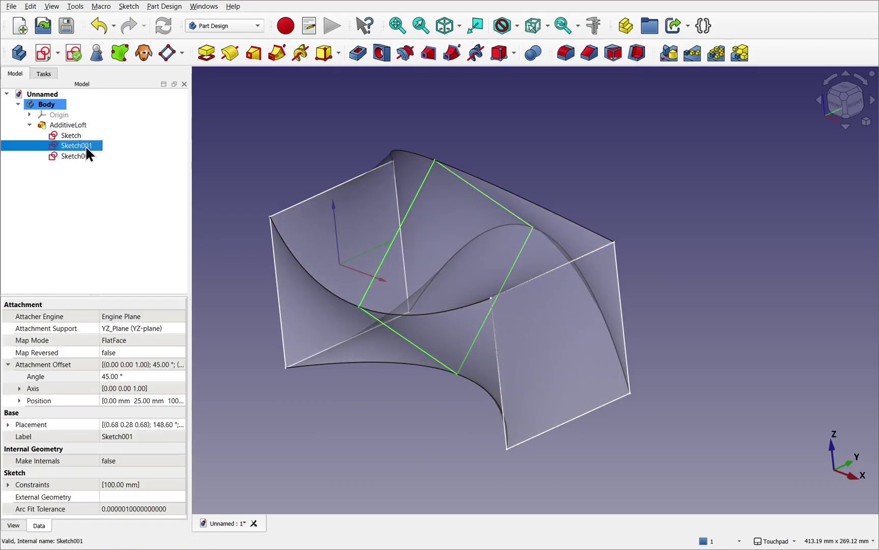
{"action": "double_click", "coordinate": [85, 146]}
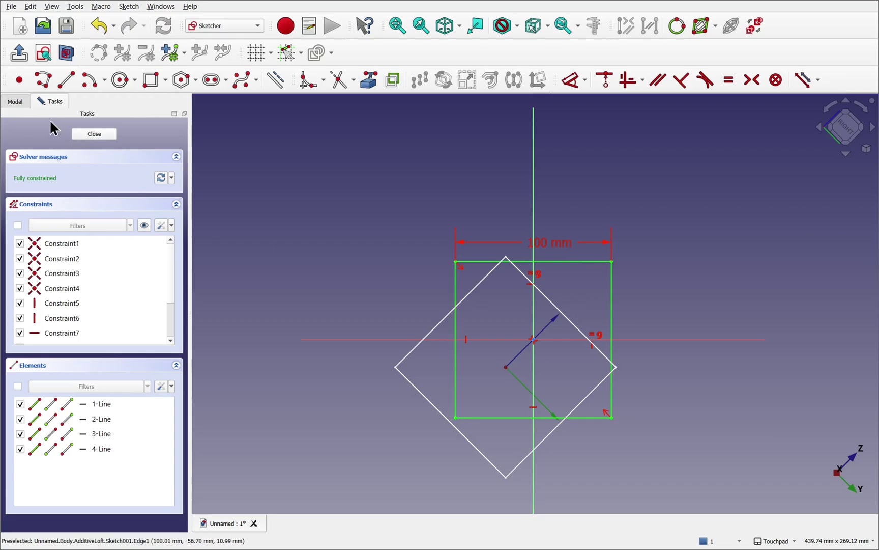
{"action": "left_click", "coordinate": [15, 102]}
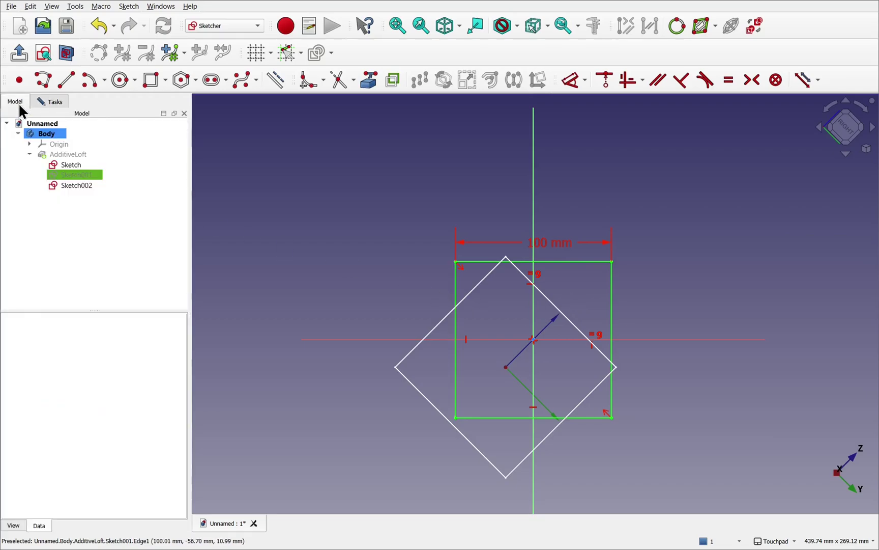
{"action": "left_click", "coordinate": [86, 176]}
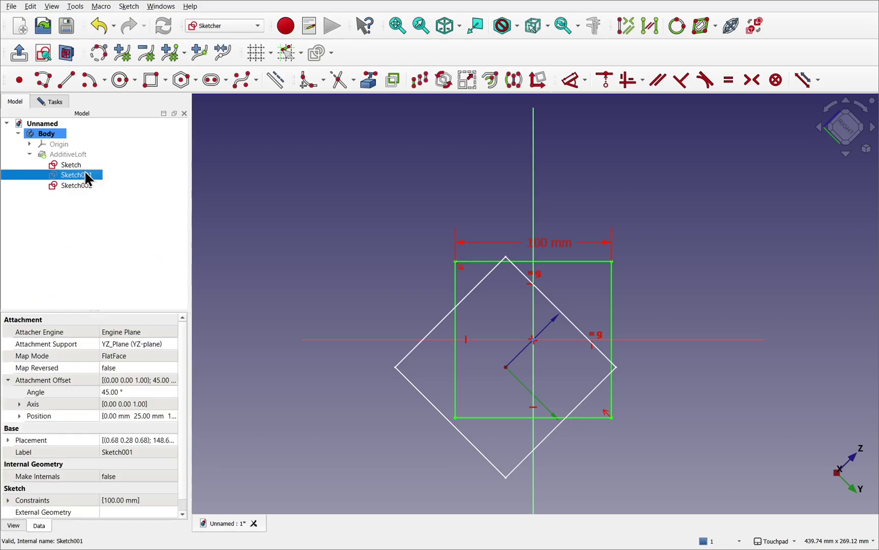
{"action": "left_click", "coordinate": [19, 416]}
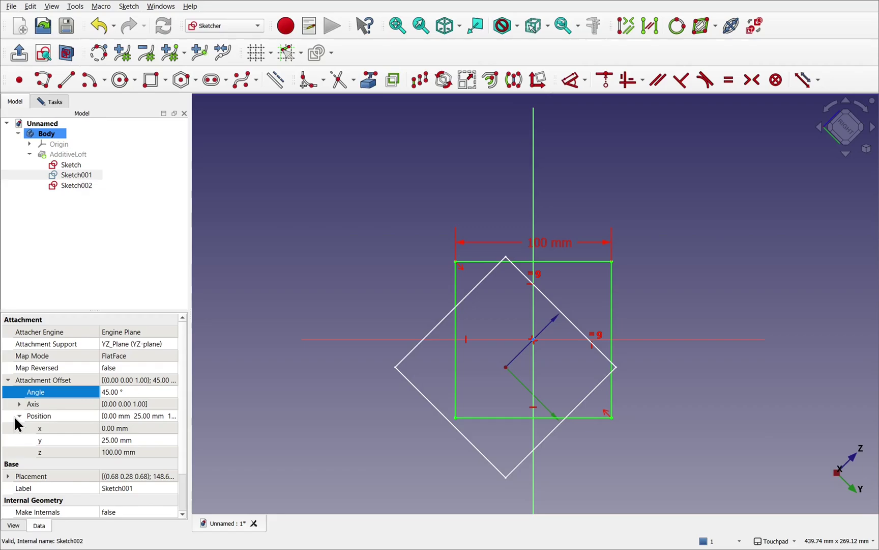
{"action": "left_click", "coordinate": [144, 439]}
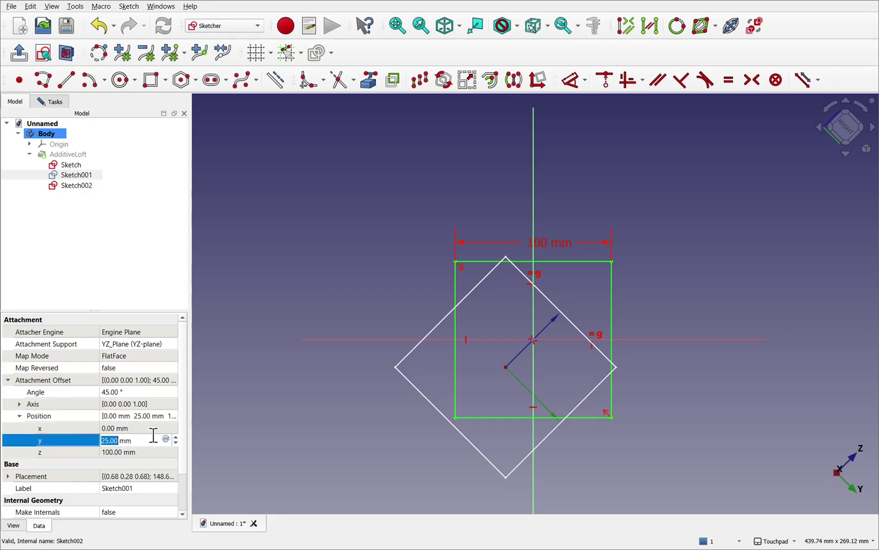
{"action": "type", "text": "0"}
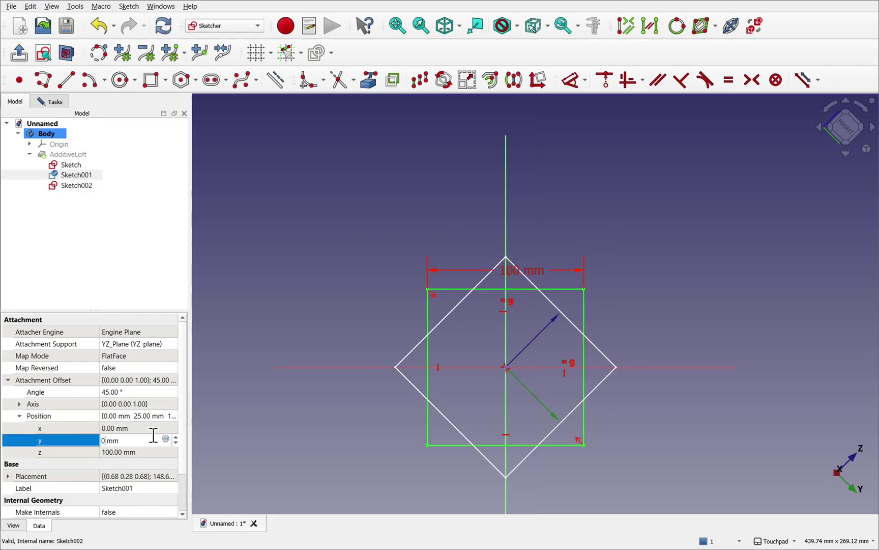
{"action": "mouse_move", "coordinate": [499, 389]}
{"action": "left_mouse_down", "text": "alt"}
{"action": "mouse_move", "coordinate": [611, 391]}
{"action": "mouse_move", "coordinate": [537, 384]}
{"action": "mouse_move", "coordinate": [47, 104]}
{"action": "left_mouse_up", "text": "alt"}
{"action": "left_click", "coordinate": [50, 102]}
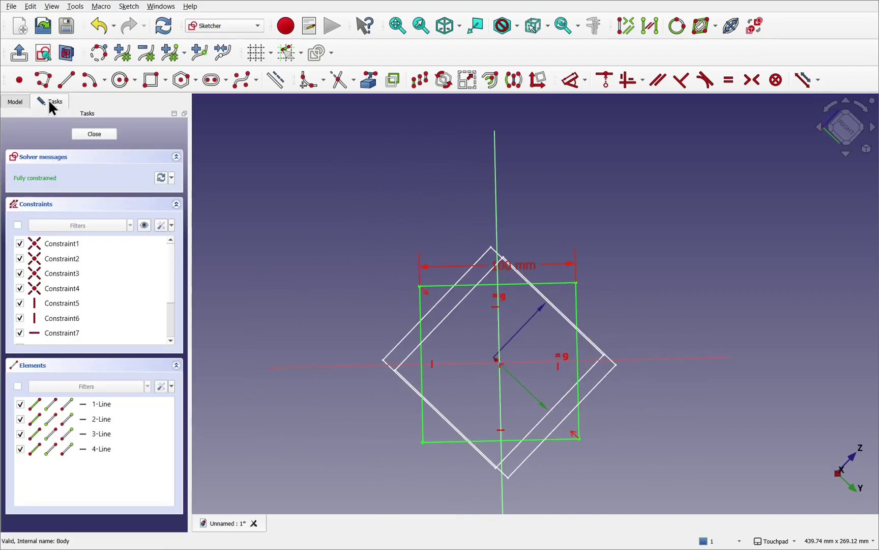
{"action": "left_click", "coordinate": [92, 134]}
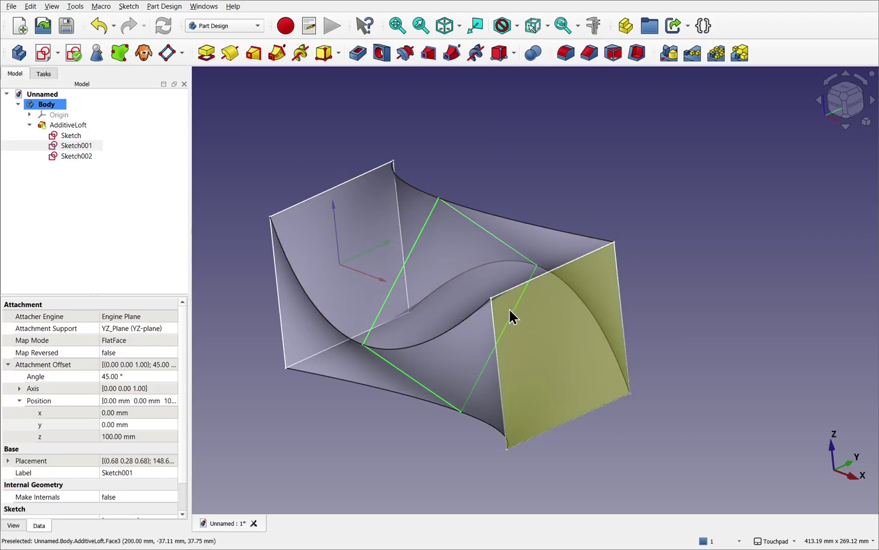
{"action": "mouse_move", "coordinate": [508, 311]}
{"action": "left_mouse_down", "text": "alt"}
{"action": "mouse_move", "coordinate": [582, 294]}
{"action": "mouse_move", "coordinate": [632, 269]}
{"action": "mouse_move", "coordinate": [493, 314]}
{"action": "left_mouse_up", "text": "alt"}
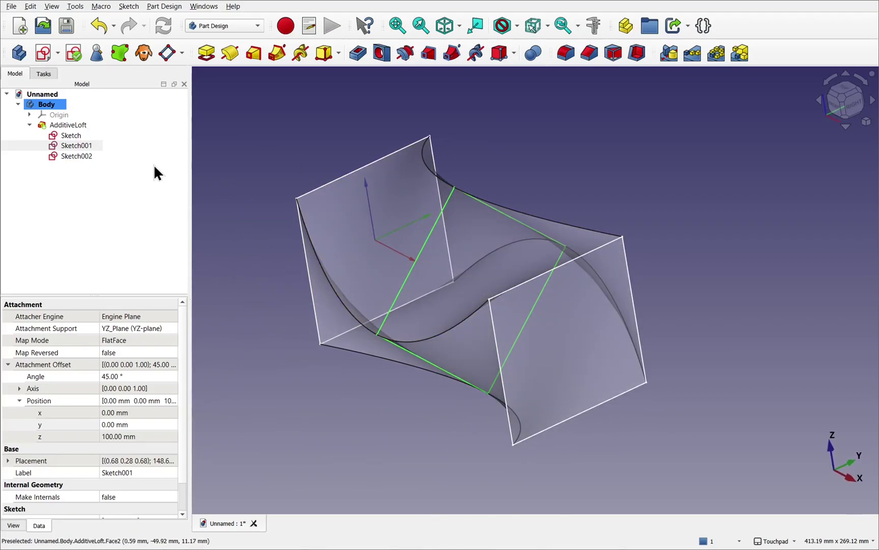
In Sketch001, delete the square and draw a smaller circle centred on the origin
{"action": "double_click", "coordinate": [81, 145]}
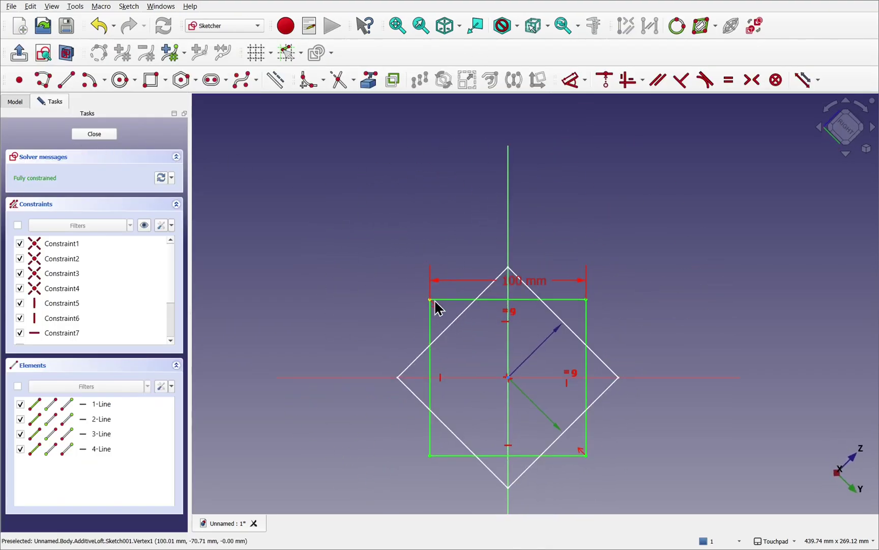
{"action": "left_click_drag", "start_coordinate": [401, 273], "coordinate": [616, 487]}
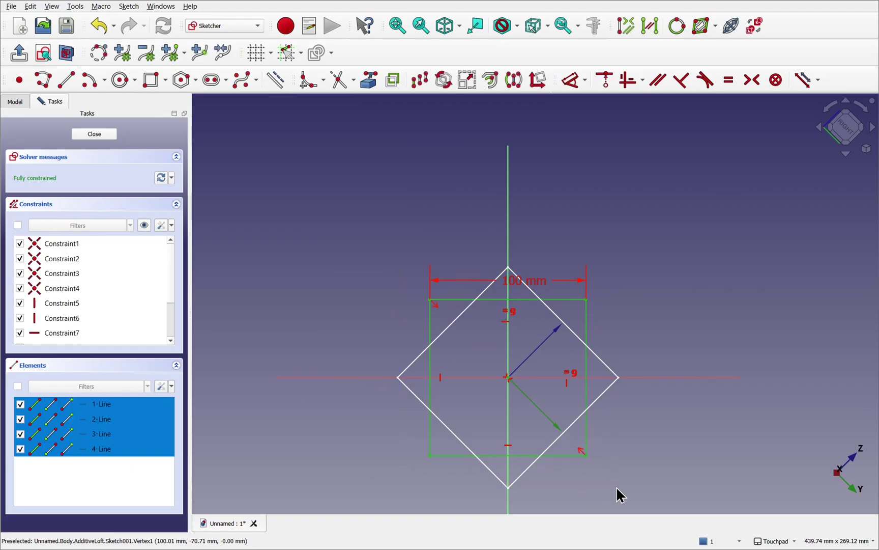
{"action": "key", "text": "Delete"}
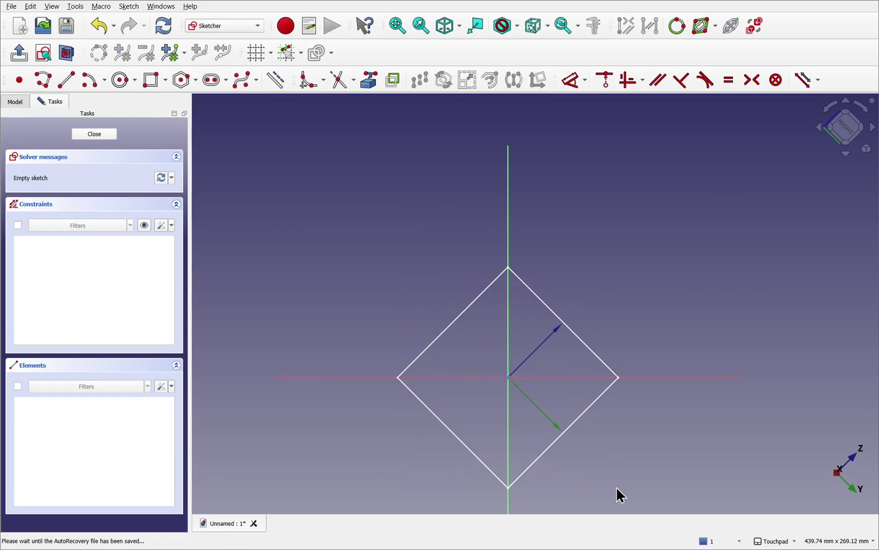
{"action": "left_click", "coordinate": [121, 80]}
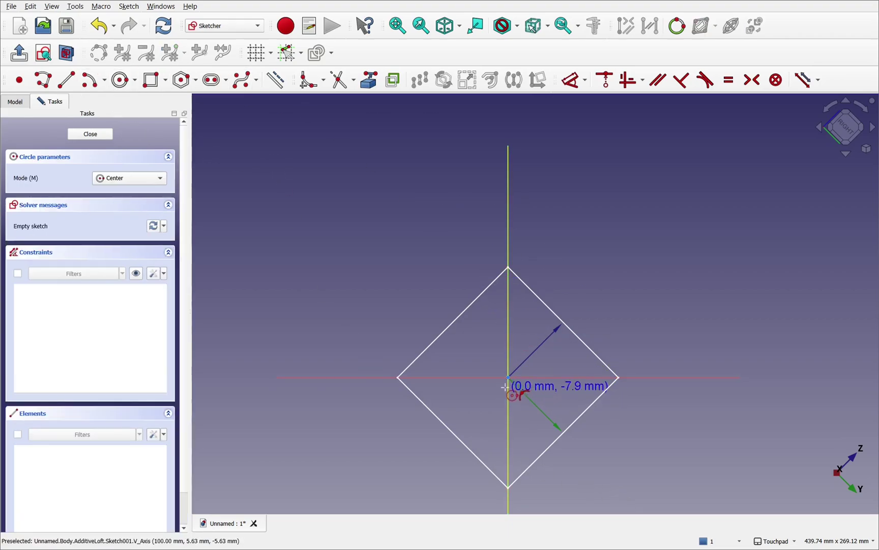
{"action": "left_click", "coordinate": [507, 379]}
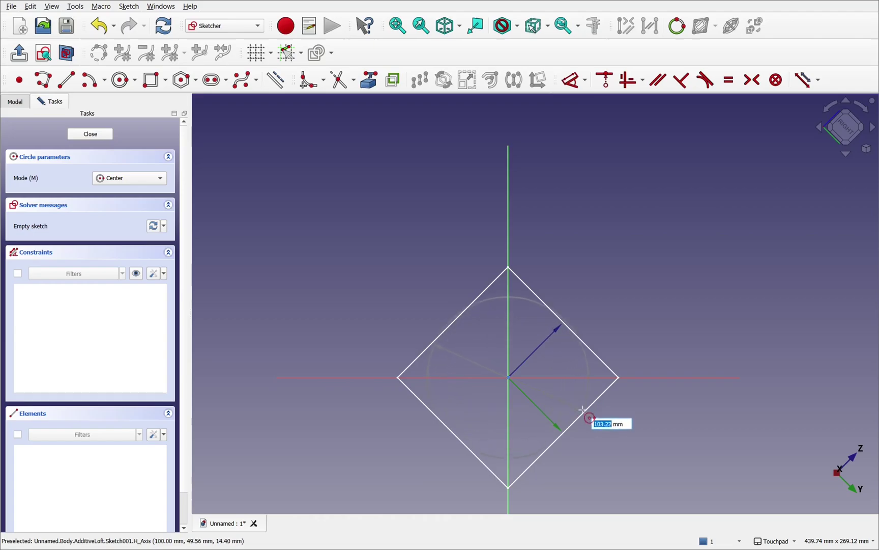
{"action": "left_click", "coordinate": [590, 418]}
{"action": "right_click", "coordinate": [591, 421]}
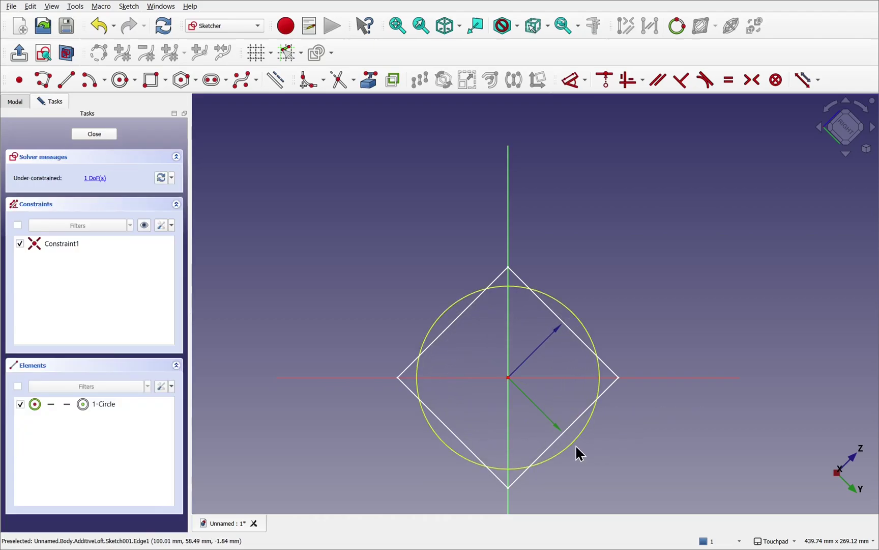
{"action": "left_click_drag", "start_coordinate": [574, 446], "coordinate": [562, 435]}
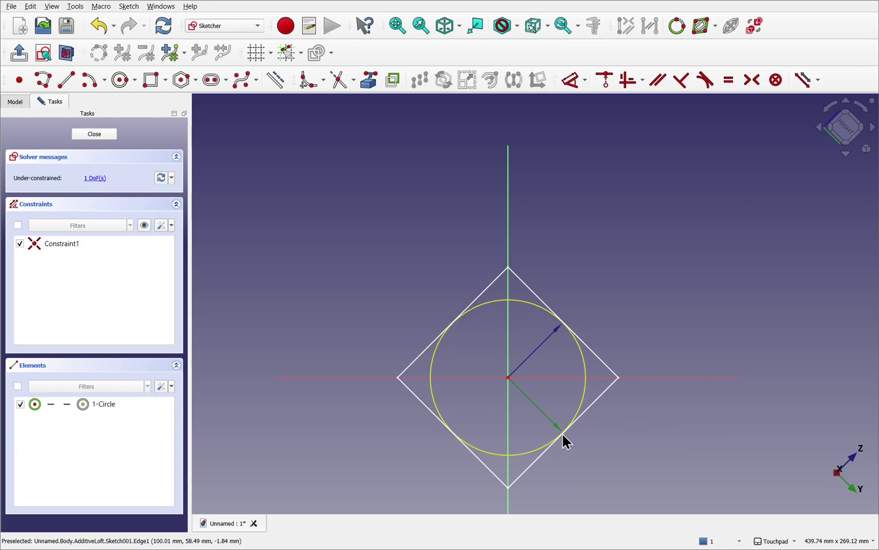
{"action": "left_click", "coordinate": [84, 136]}
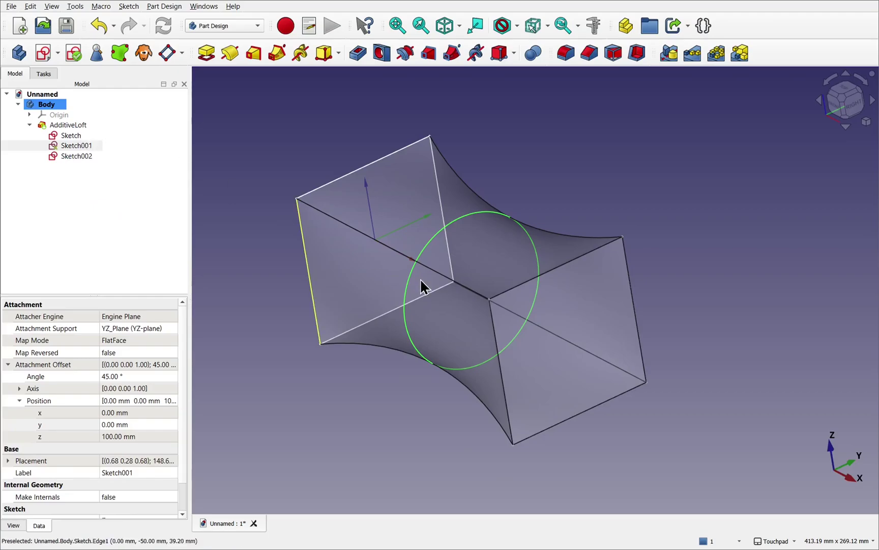
Turn off the loft's transparency and orbit around the opaque solid to inspect it
{"action": "left_click_drag", "start_coordinate": [469, 324], "coordinate": [361, 188]}
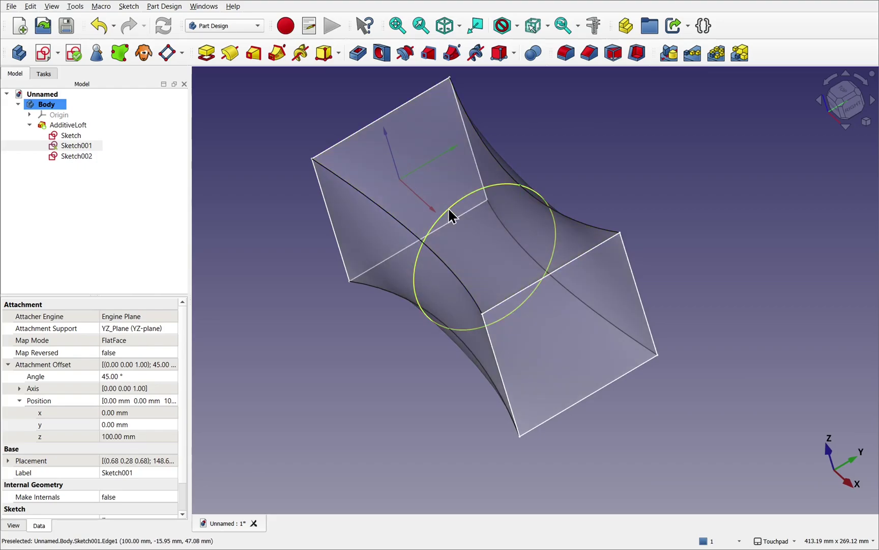
{"action": "left_click_drag", "start_coordinate": [532, 324], "coordinate": [630, 307]}
{"action": "right_click", "coordinate": [476, 330]}
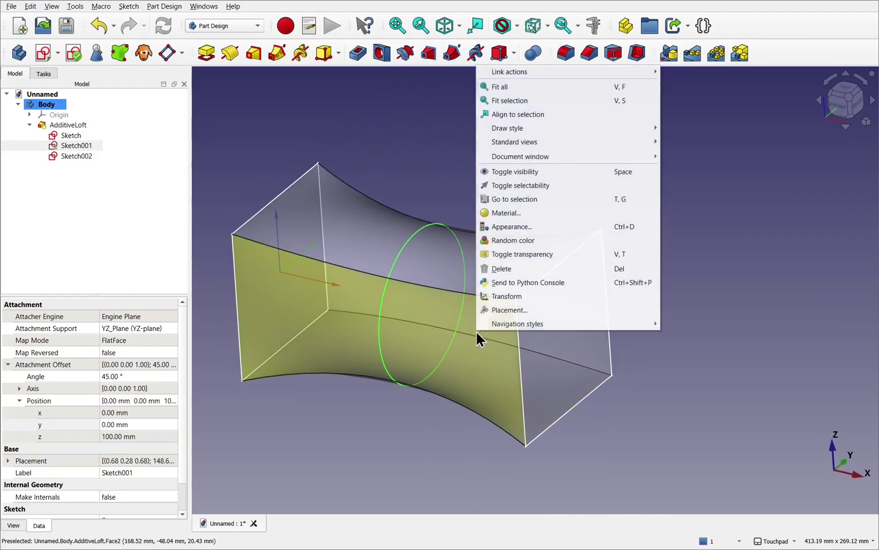
{"action": "left_click", "coordinate": [543, 255]}
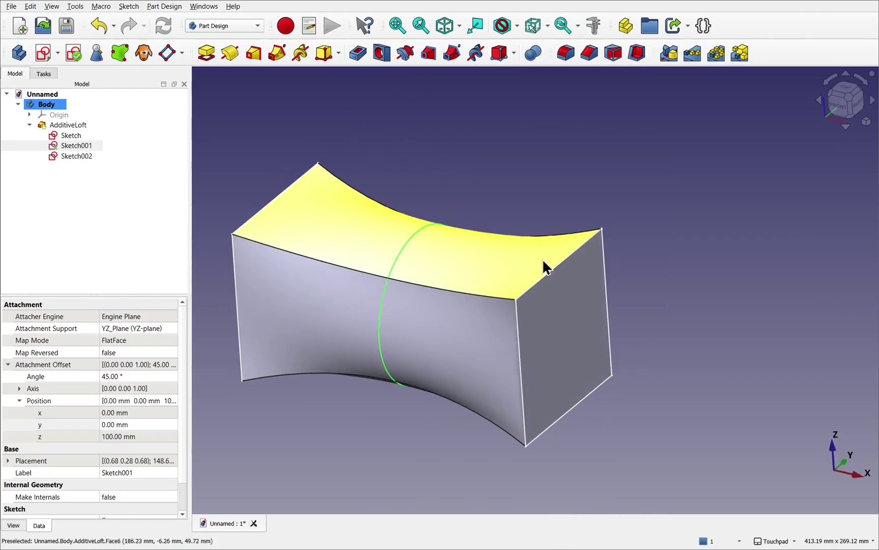
{"action": "left_click_drag", "start_coordinate": [555, 257], "coordinate": [532, 250]}
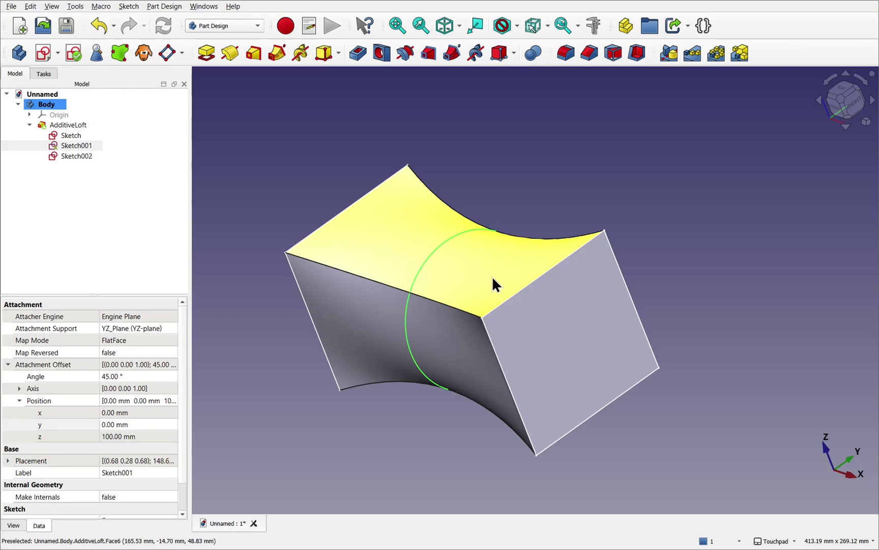
{"action": "left_click_drag", "start_coordinate": [493, 285], "coordinate": [451, 239]}
{"action": "left_click", "coordinate": [477, 224]}
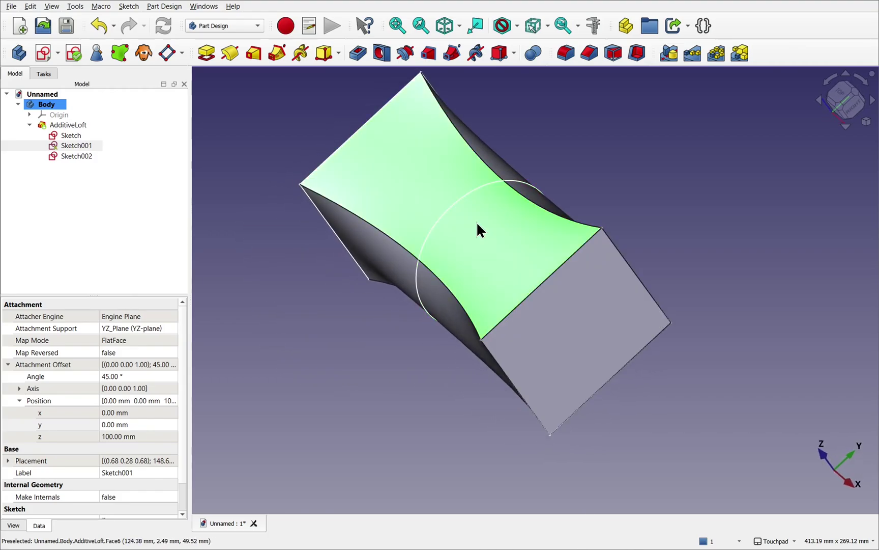
Hide the AdditiveLoft and view the two squares and circle from isometric and side angles
{"action": "key", "text": "space"}
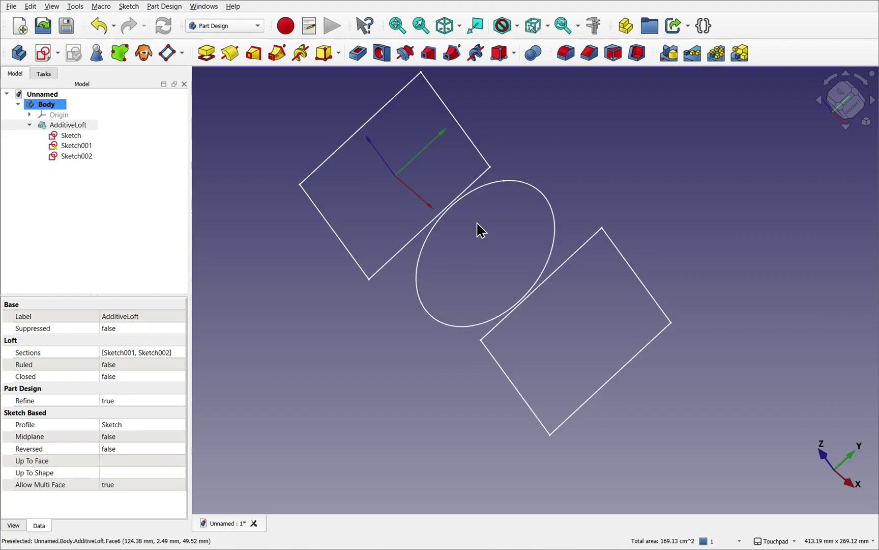
{"action": "mouse_move", "coordinate": [542, 235]}
{"action": "left_mouse_down"}
{"action": "mouse_move", "coordinate": [502, 220]}
{"action": "mouse_move", "coordinate": [536, 197]}
{"action": "mouse_move", "coordinate": [577, 202]}
{"action": "mouse_move", "coordinate": [583, 212]}
{"action": "left_mouse_up"}
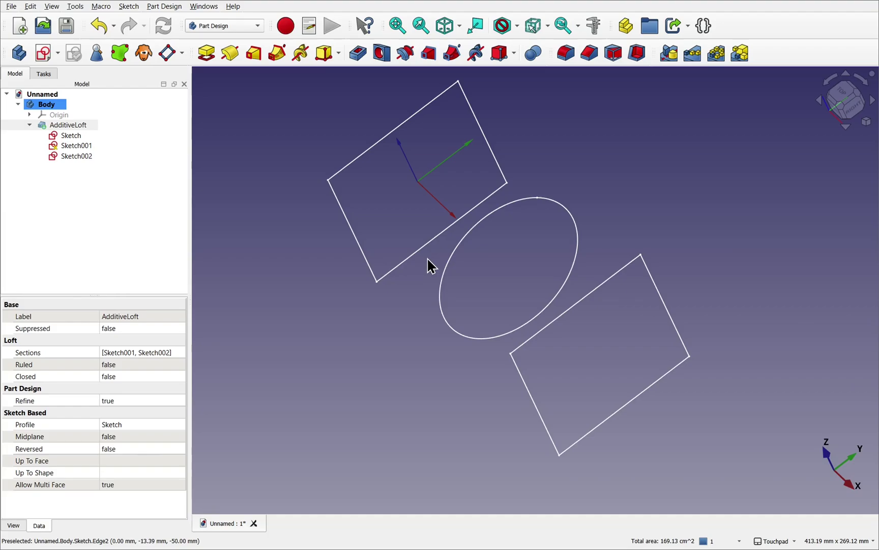
{"action": "mouse_move", "coordinate": [427, 259]}
{"action": "left_mouse_down"}
{"action": "mouse_move", "coordinate": [463, 279]}
{"action": "mouse_move", "coordinate": [484, 266]}
{"action": "mouse_move", "coordinate": [492, 239]}
{"action": "mouse_move", "coordinate": [426, 224]}
{"action": "left_mouse_up"}
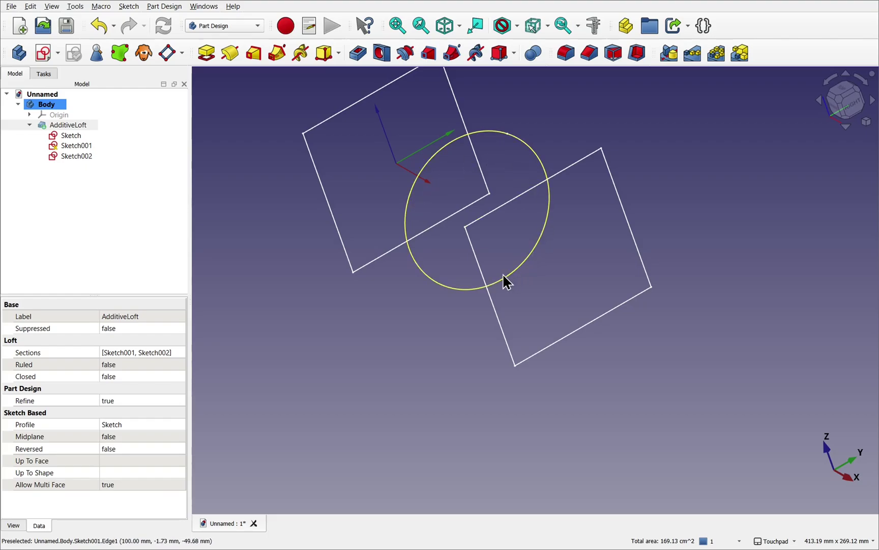
{"action": "key", "text": "0"}
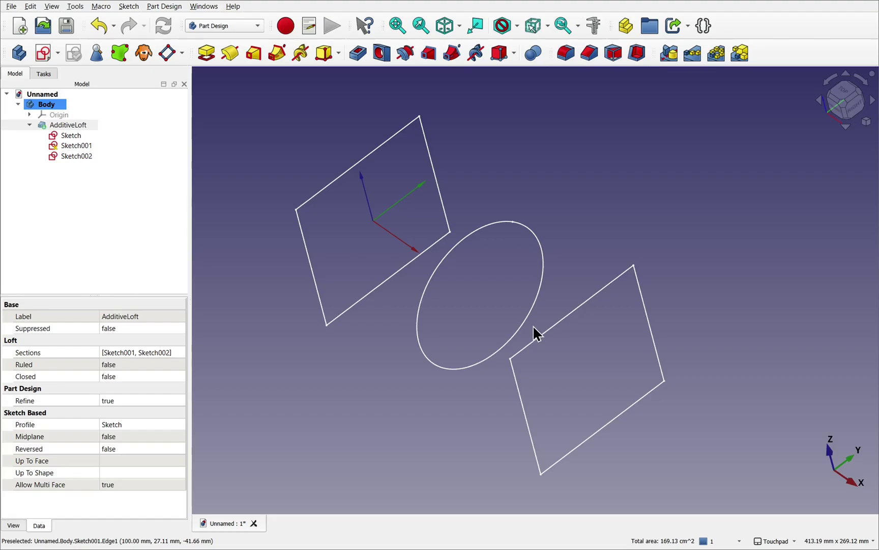
{"action": "left_click_drag", "start_coordinate": [534, 327], "coordinate": [506, 232], "text": "alt"}
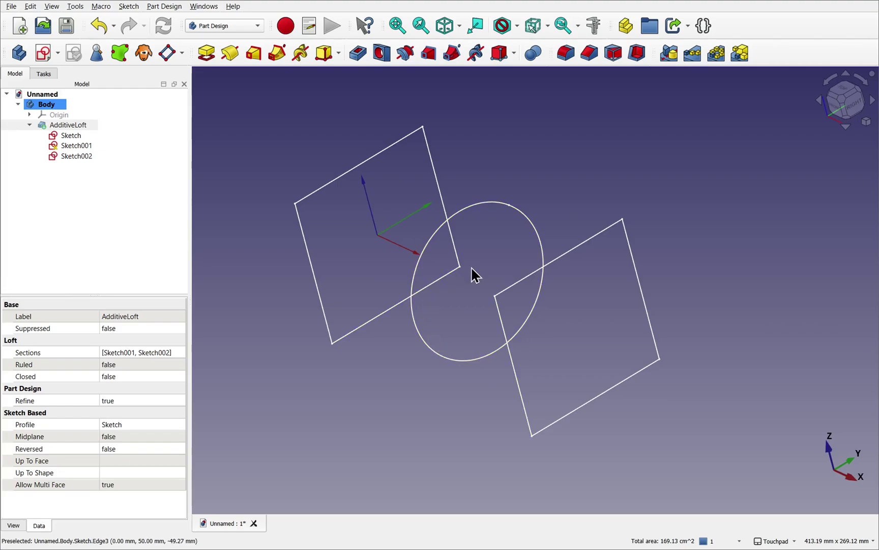
Reopen Sketch001, drag its circle past the square outline, and face the sketch plane
{"action": "double_click", "coordinate": [81, 145]}
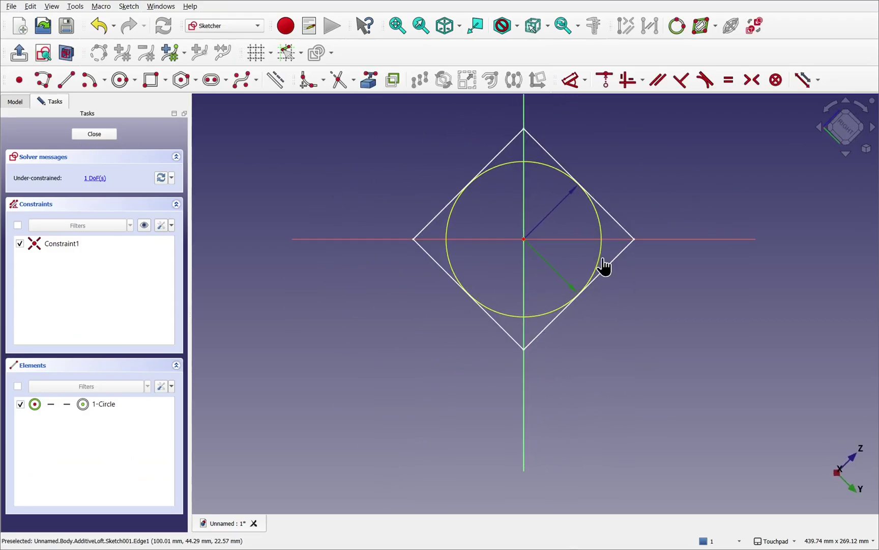
{"action": "left_click_drag", "start_coordinate": [604, 265], "coordinate": [616, 268]}
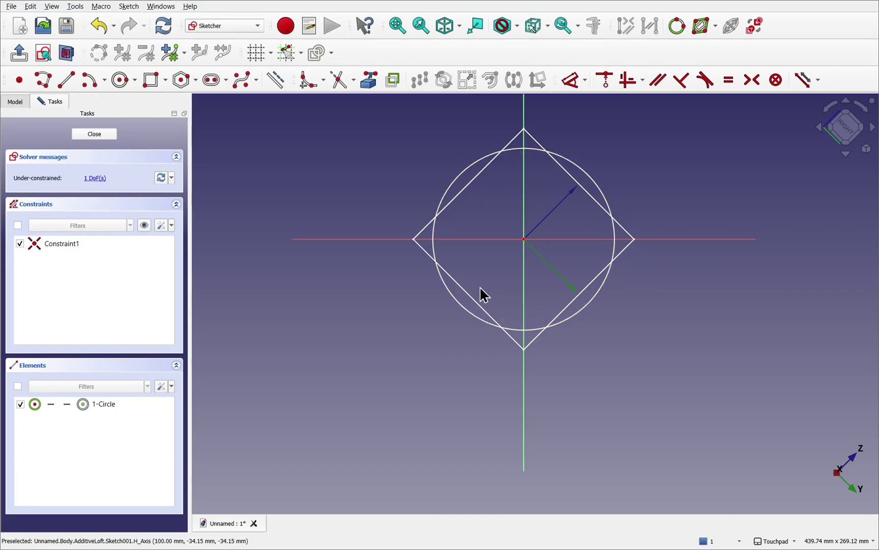
{"action": "mouse_move", "coordinate": [570, 282]}
{"action": "left_mouse_down", "text": "alt"}
{"action": "mouse_move", "coordinate": [570, 265]}
{"action": "mouse_move", "coordinate": [545, 359]}
{"action": "mouse_move", "coordinate": [478, 370]}
{"action": "mouse_move", "coordinate": [527, 367]}
{"action": "left_mouse_up", "text": "alt"}
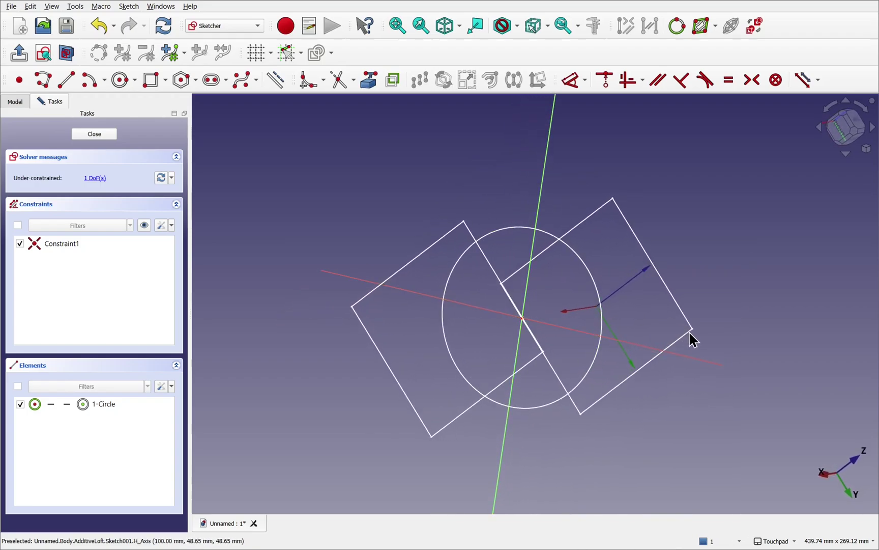
{"action": "left_click", "coordinate": [839, 136]}
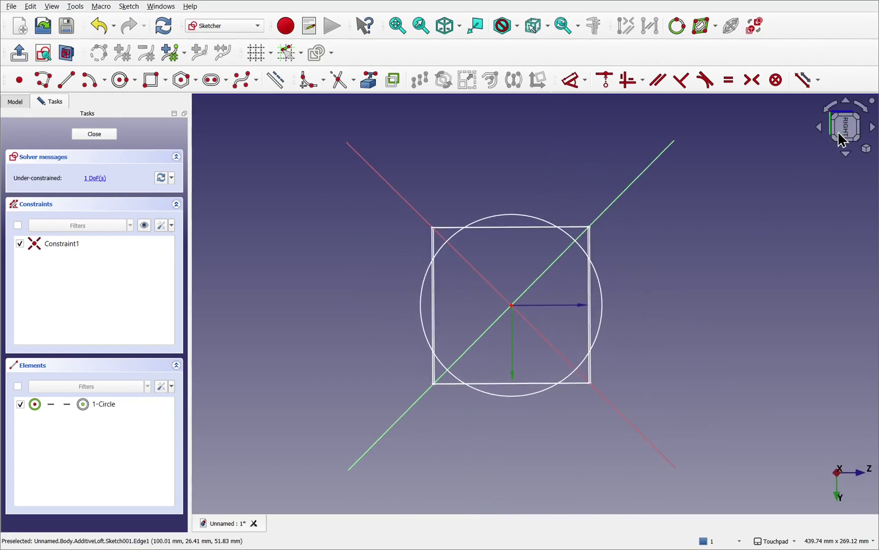
{"action": "left_click", "coordinate": [828, 106]}
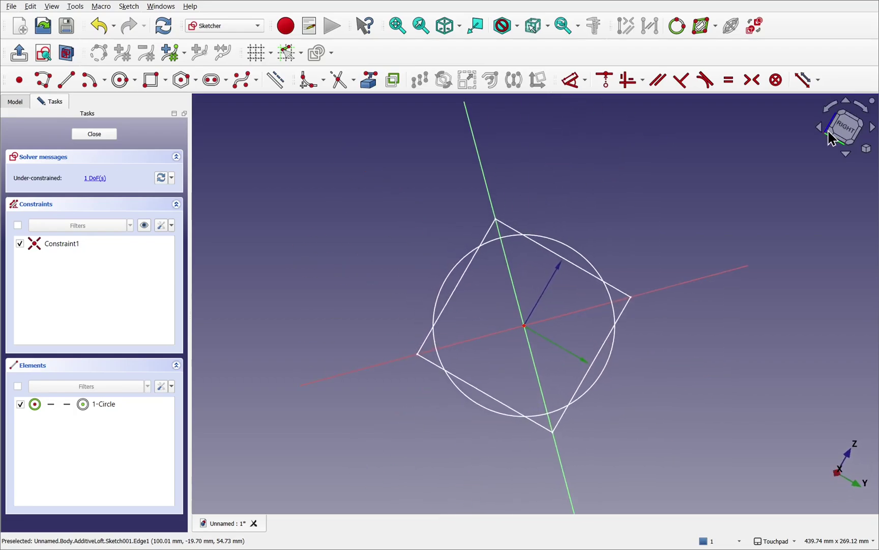
{"action": "key", "text": "shift"}
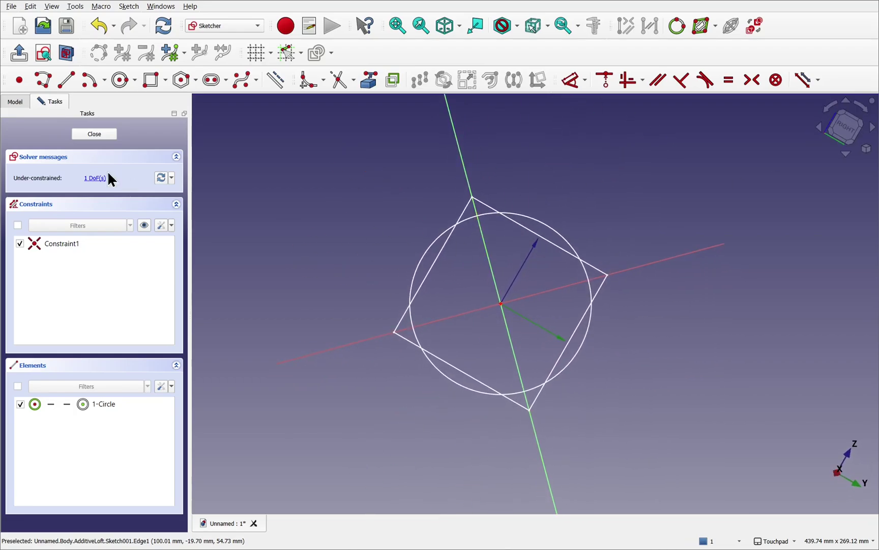
{"action": "left_click", "coordinate": [43, 56]}
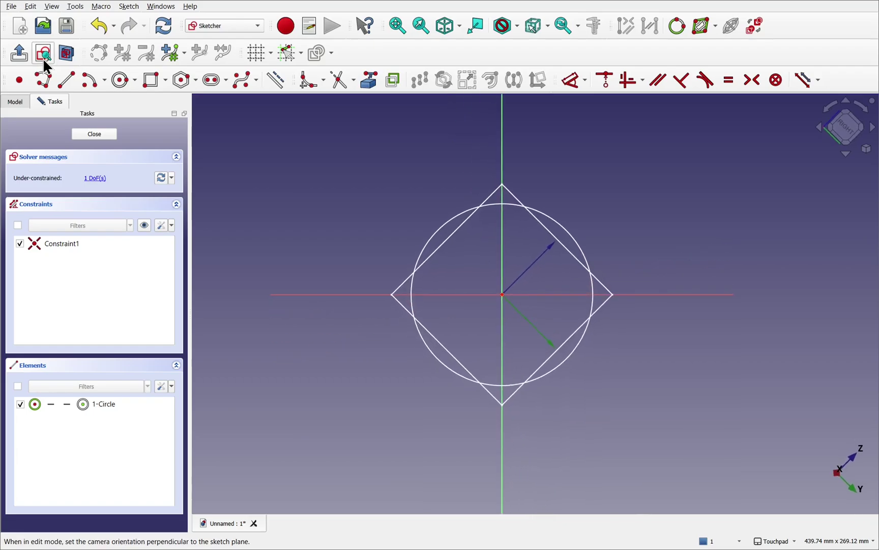
{"action": "key", "text": "shift"}
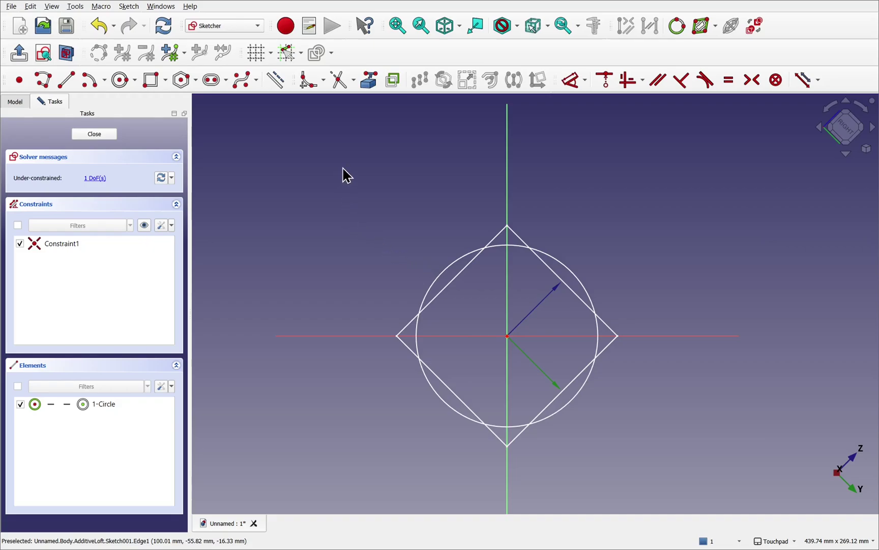
Use Split edge at four points to cut Sketch001's circle into four arcs, then close the sketch
{"action": "left_click", "coordinate": [354, 86]}
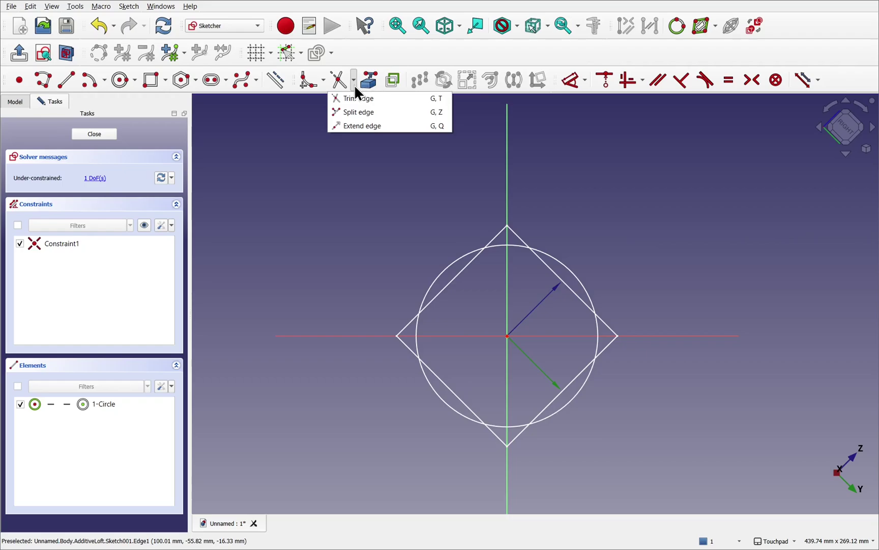
{"action": "left_click", "coordinate": [369, 229]}
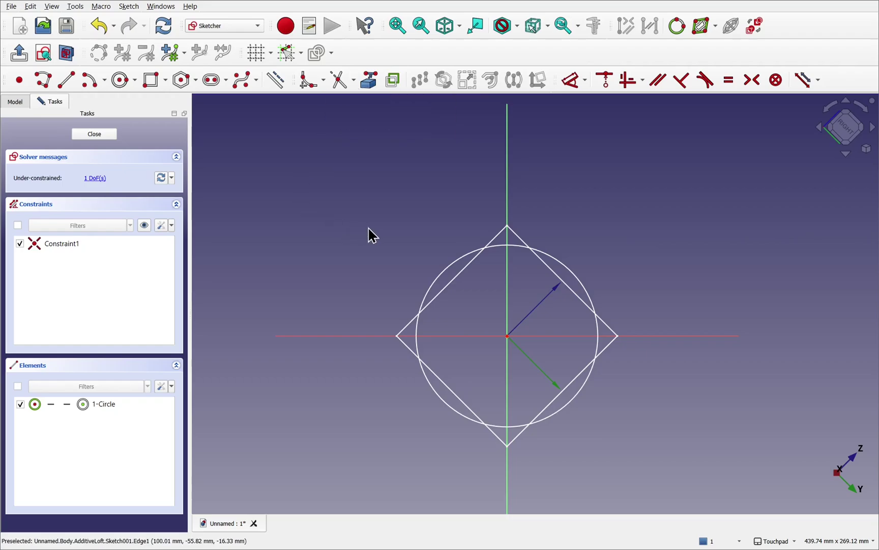
{"action": "left_click", "coordinate": [129, 7]}
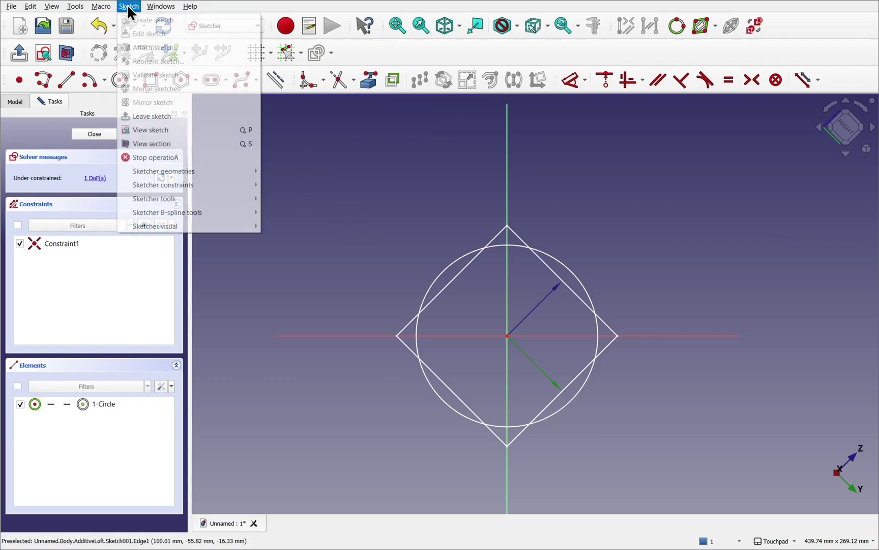
{"action": "mouse_move", "coordinate": [202, 198]}
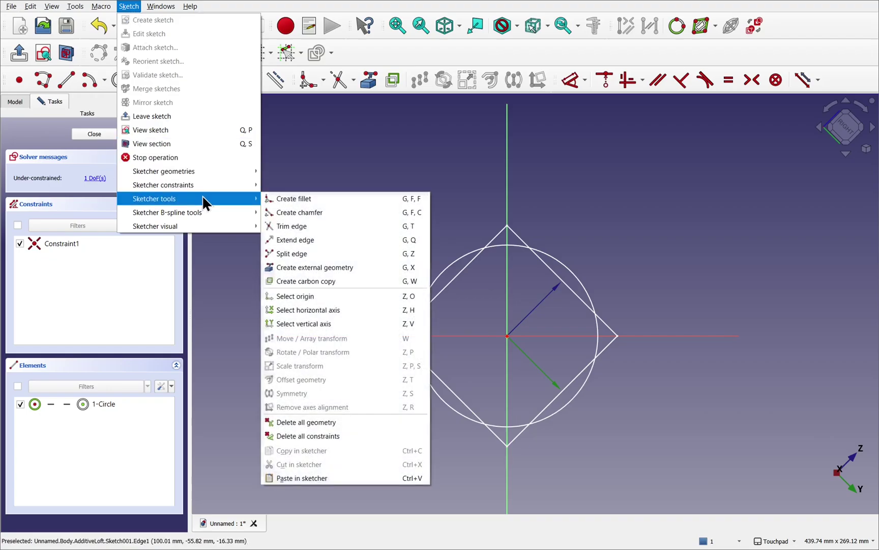
{"action": "left_click", "coordinate": [301, 254]}
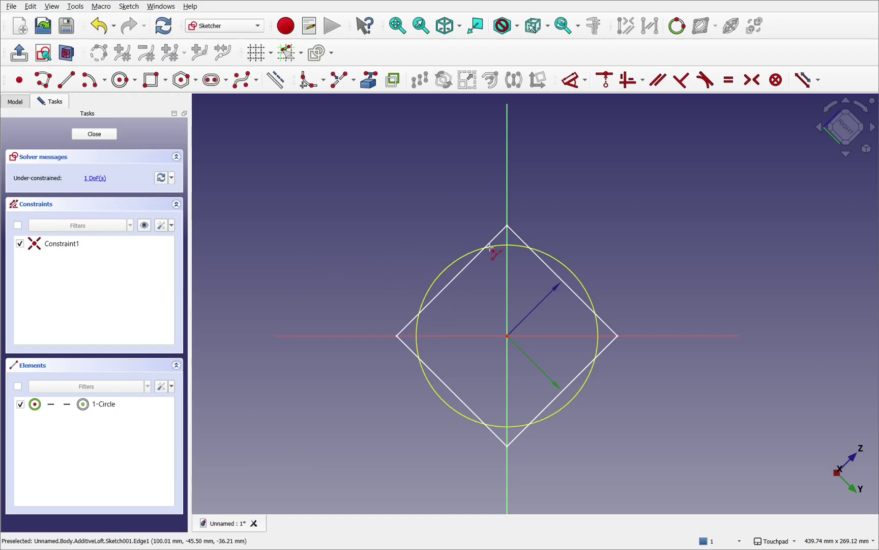
{"action": "left_click", "coordinate": [446, 267]}
{"action": "left_click", "coordinate": [578, 278]}
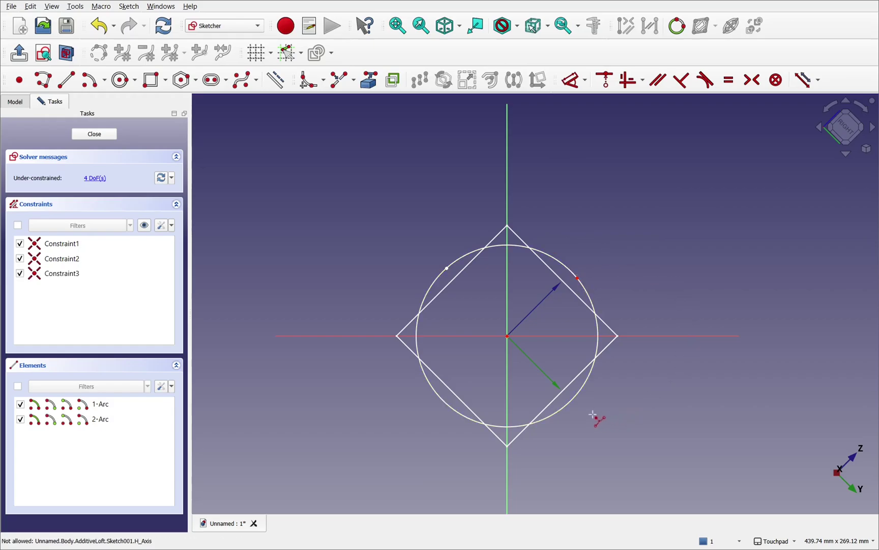
{"action": "left_click", "coordinate": [578, 400]}
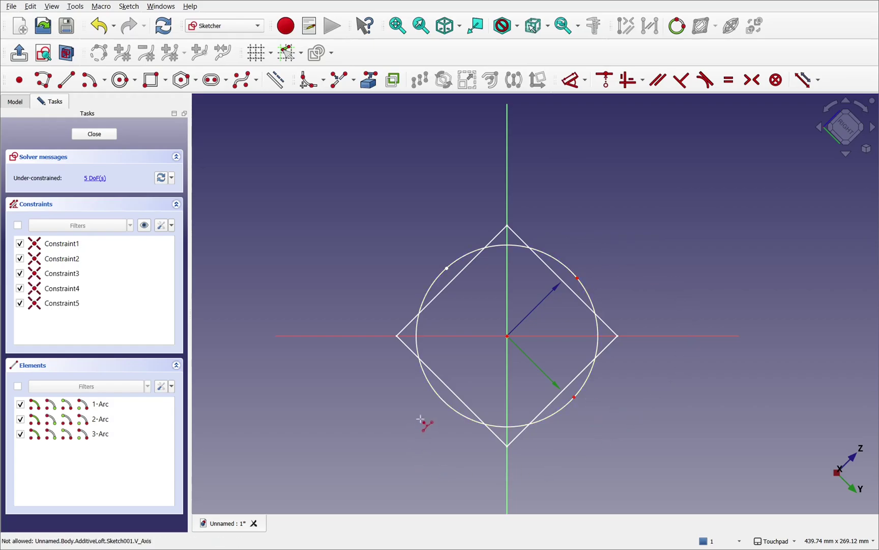
{"action": "left_click", "coordinate": [442, 402]}
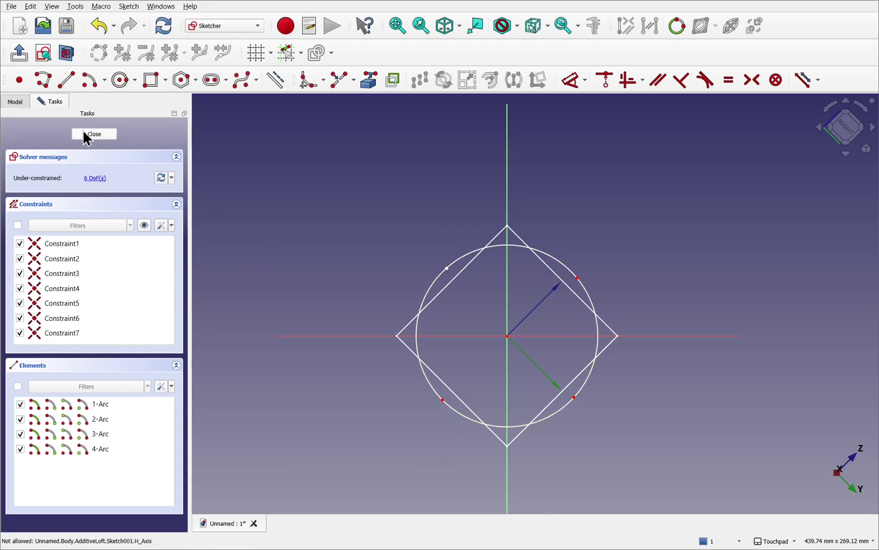
{"action": "left_click", "coordinate": [89, 135]}
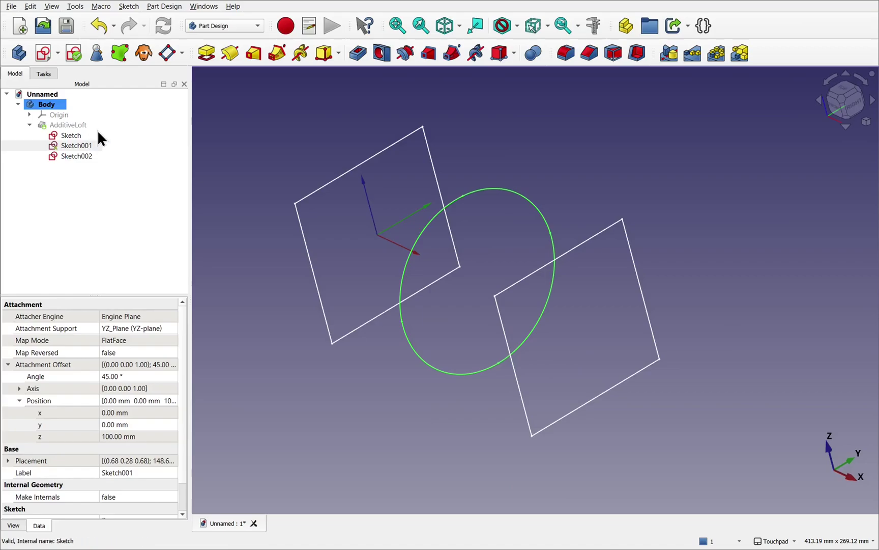
Show the AdditiveLoft solid and orbit to inspect its twist
{"action": "left_click", "coordinate": [79, 127]}
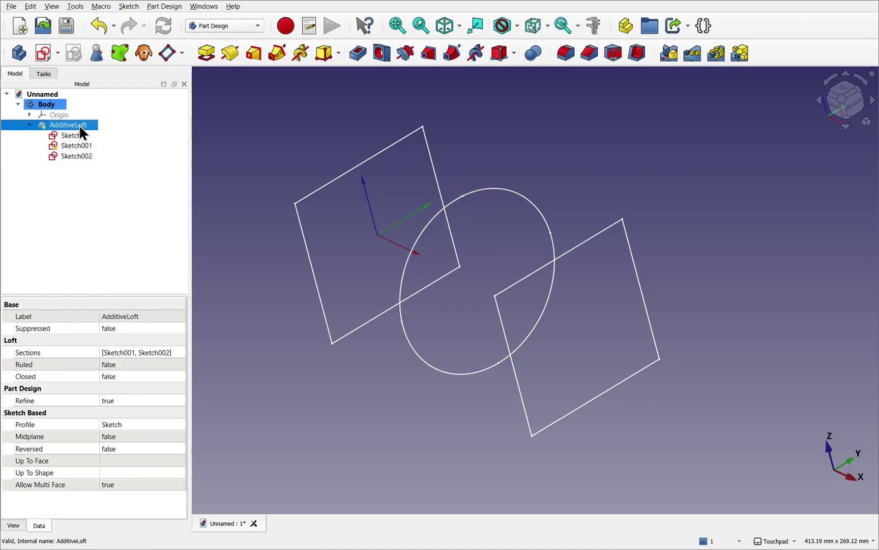
{"action": "key", "text": "space"}
{"action": "left_click", "coordinate": [384, 465]}
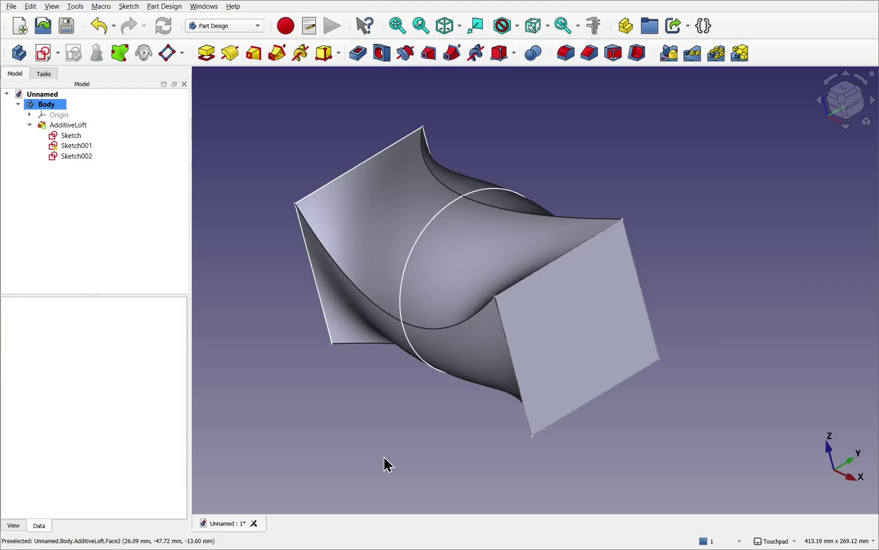
{"action": "left_click_drag", "start_coordinate": [384, 465], "coordinate": [385, 290], "text": "alt"}
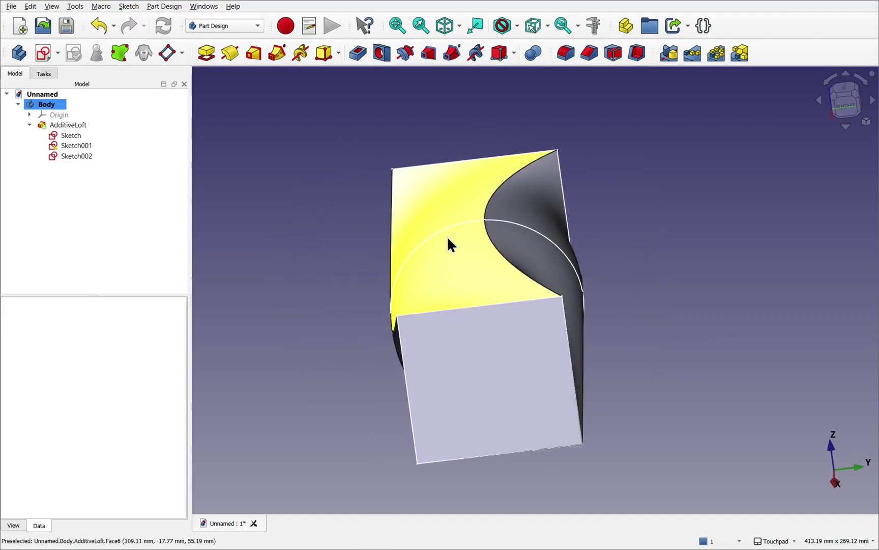
Hide the loft again and select the middle sketch's arcs
{"action": "left_click", "coordinate": [453, 263]}
{"action": "key", "text": "space"}
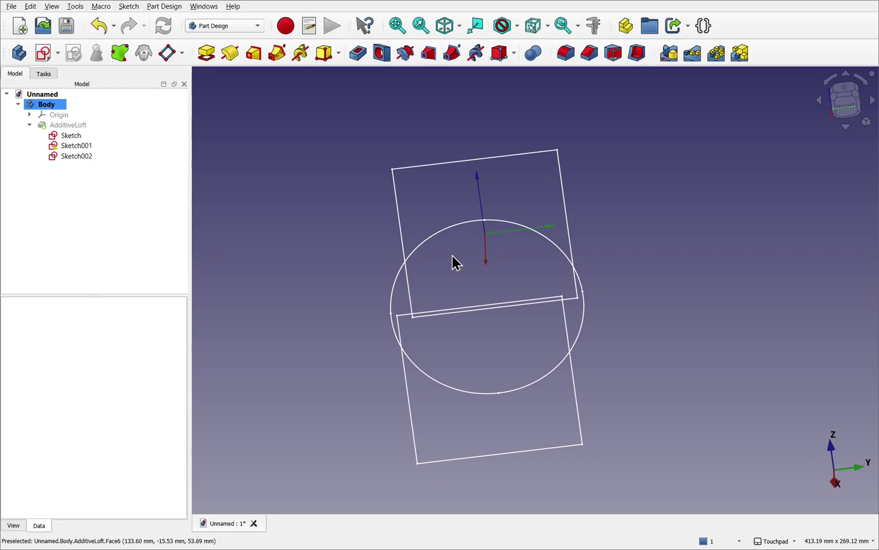
{"action": "left_click_drag", "start_coordinate": [453, 259], "coordinate": [492, 270], "text": "alt"}
{"action": "left_click", "coordinate": [518, 244]}
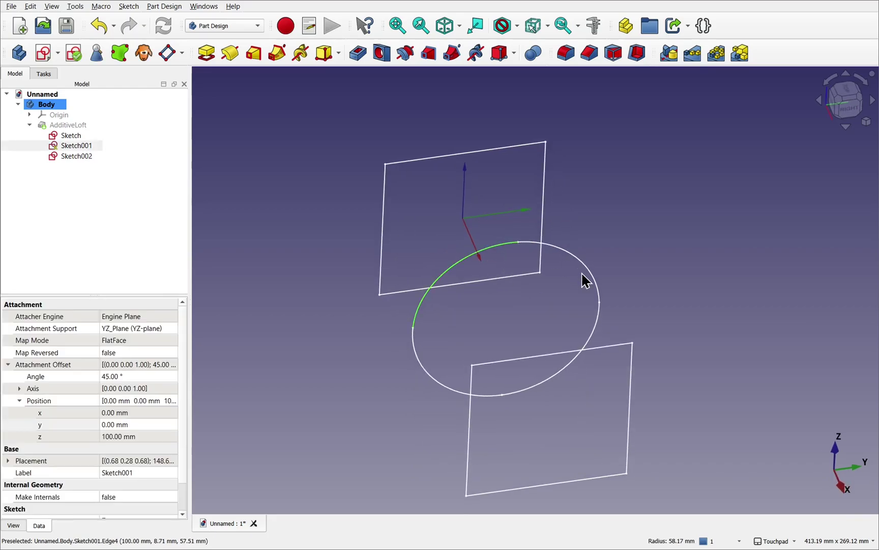
{"action": "left_click", "coordinate": [602, 314]}
{"action": "left_click", "coordinate": [501, 396]}
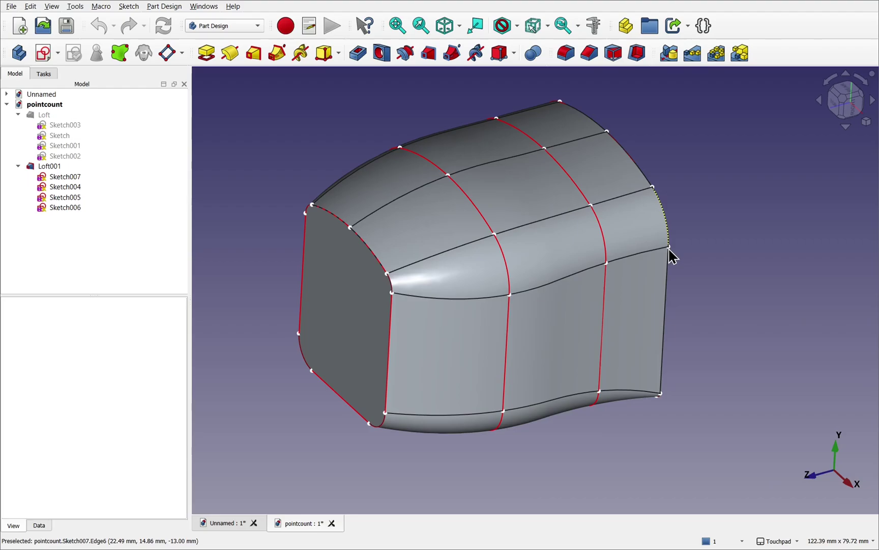
Hide and then re-show Loft001 in the pointcount document
{"action": "left_click", "coordinate": [438, 349]}
{"action": "key", "text": "space"}
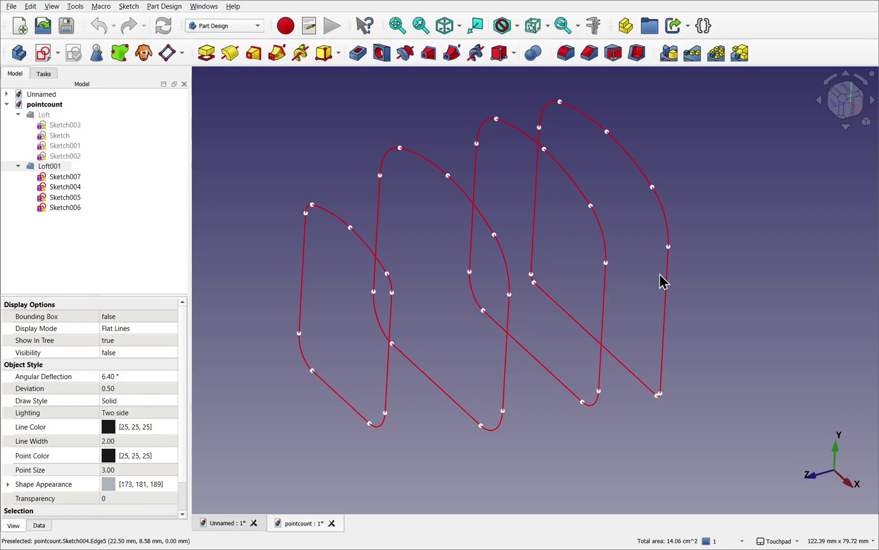
{"action": "key", "text": "space"}
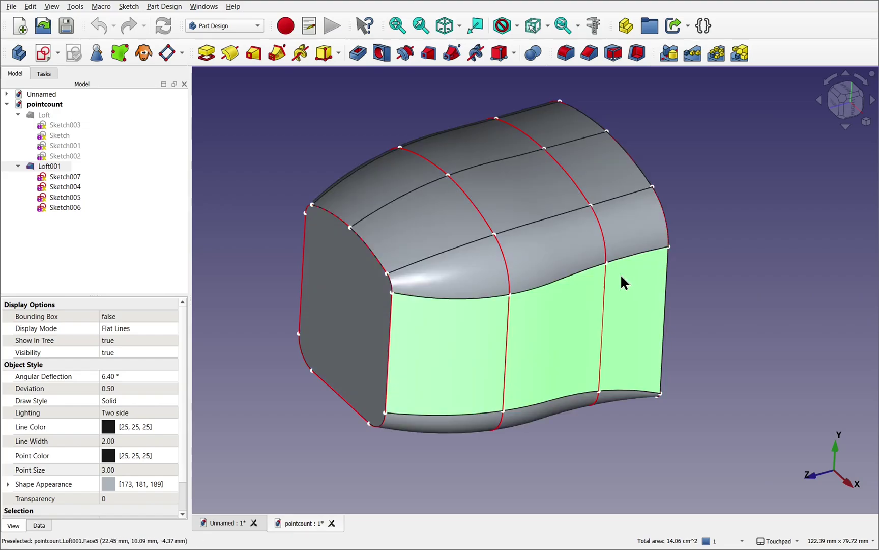
Set the draw style to Wireframe and orbit the pointcount loft
{"action": "left_click", "coordinate": [515, 27]}
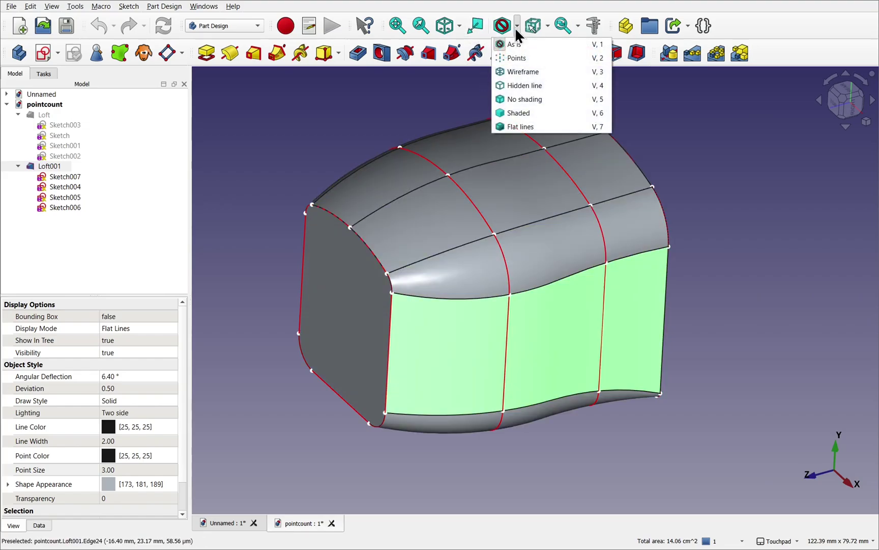
{"action": "left_click", "coordinate": [523, 71]}
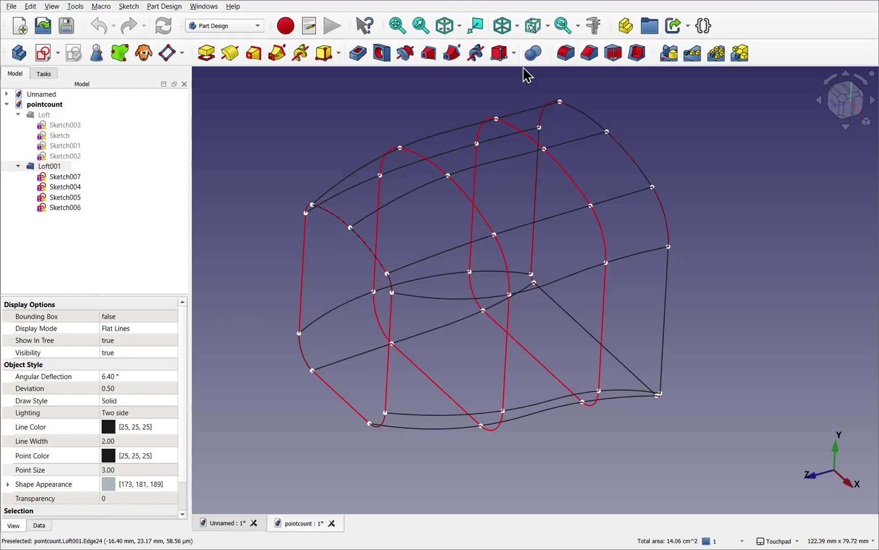
{"action": "left_click", "coordinate": [693, 238]}
{"action": "left_click_drag", "start_coordinate": [557, 269], "coordinate": [418, 326], "text": "alt"}
{"action": "left_click_drag", "start_coordinate": [530, 320], "coordinate": [471, 269], "text": "alt"}
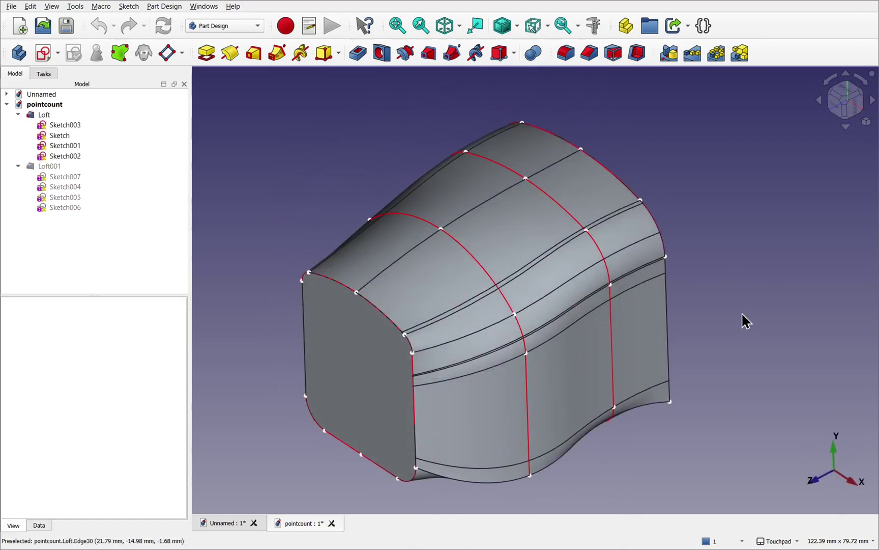
Orbit around the Loft solid and switch its draw style to Wireframe
{"action": "left_click_drag", "start_coordinate": [744, 320], "coordinate": [476, 293], "text": "alt"}
{"action": "left_click_drag", "start_coordinate": [573, 392], "coordinate": [742, 220], "text": "alt"}
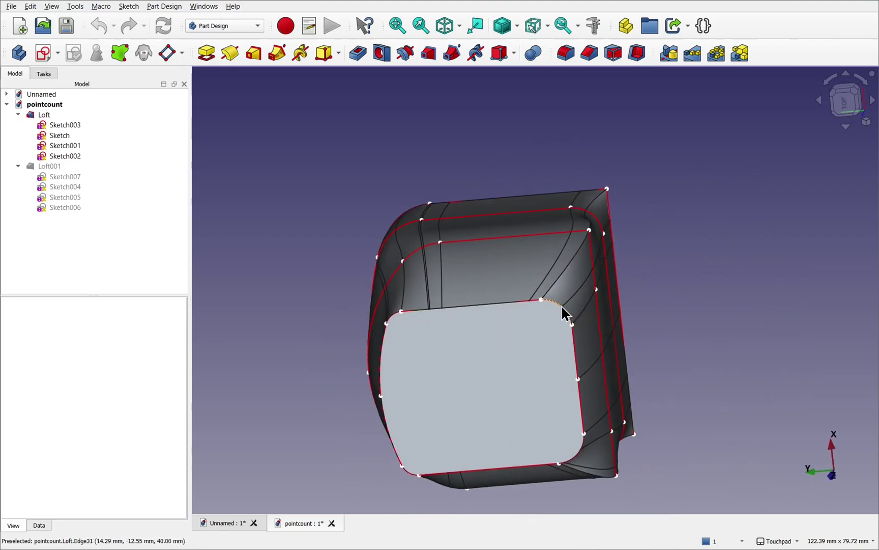
{"action": "left_click_drag", "start_coordinate": [638, 330], "coordinate": [473, 430], "text": "alt"}
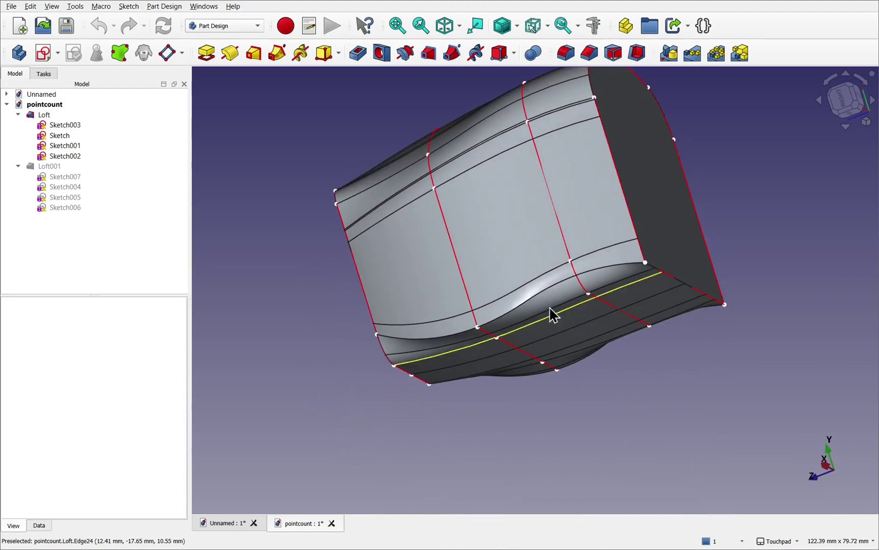
{"action": "mouse_move", "coordinate": [553, 300]}
{"action": "left_mouse_down", "text": "alt"}
{"action": "mouse_move", "coordinate": [600, 297]}
{"action": "mouse_move", "coordinate": [652, 332]}
{"action": "mouse_move", "coordinate": [711, 404]}
{"action": "mouse_move", "coordinate": [696, 406]}
{"action": "left_mouse_up", "text": "alt"}
{"action": "left_click", "coordinate": [518, 26]}
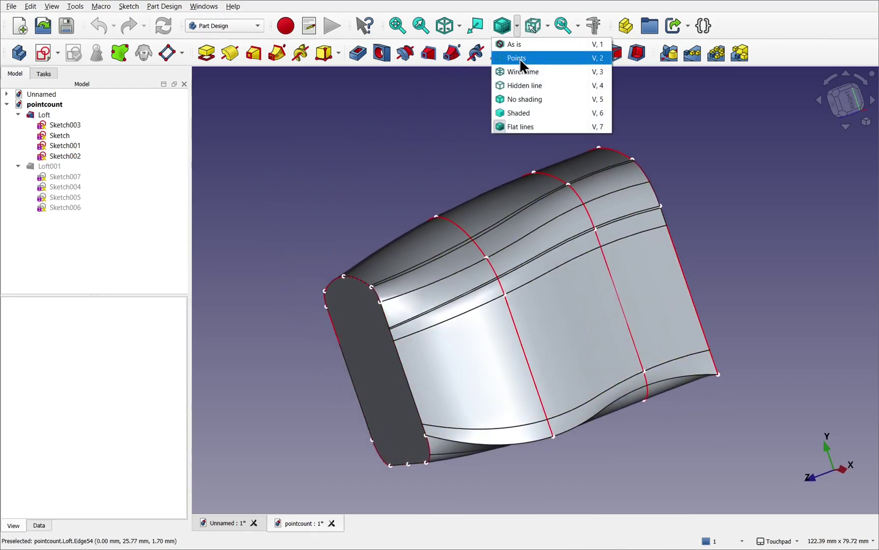
{"action": "left_click", "coordinate": [526, 73]}
Zoom in, select a lengthwise edge of the wireframe Loft, and orbit around it
{"action": "left_click_drag", "start_coordinate": [581, 173], "coordinate": [449, 283], "text": "alt"}
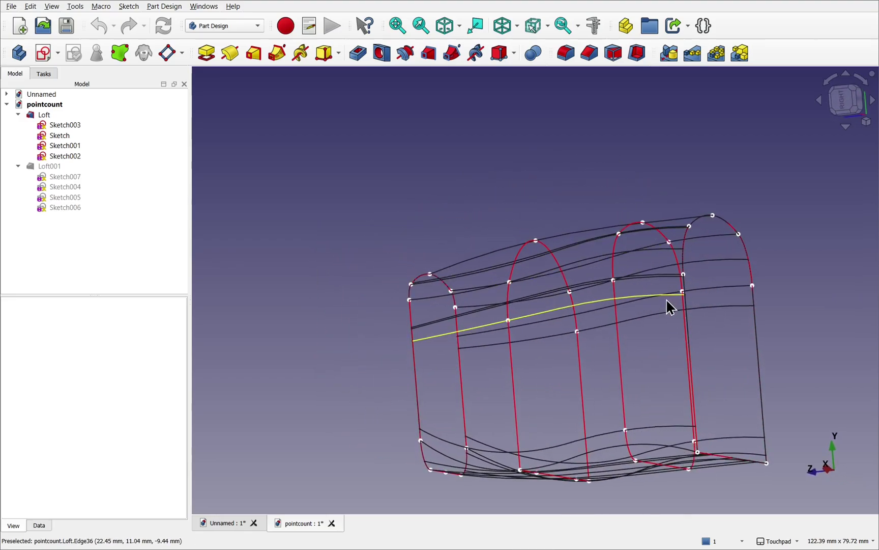
{"action": "scroll", "coordinate": [667, 301], "scroll_direction": "up", "scroll_amount": 4}
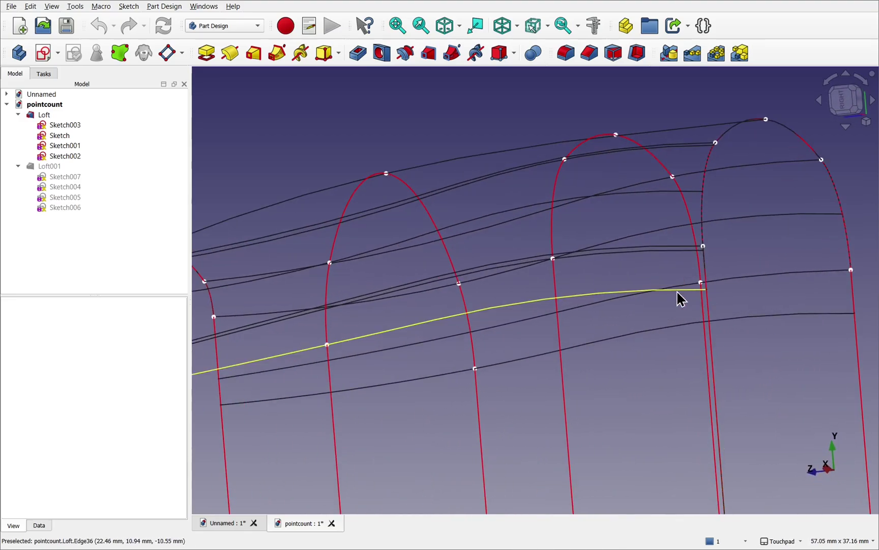
{"action": "left_click_drag", "start_coordinate": [673, 291], "coordinate": [713, 306], "text": "alt"}
{"action": "left_click", "coordinate": [705, 297]}
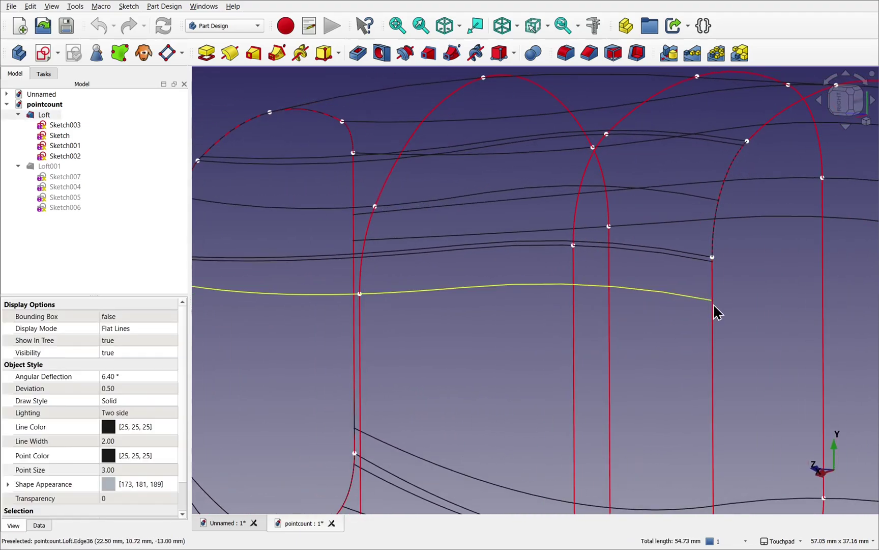
{"action": "scroll", "coordinate": [708, 369], "scroll_direction": "down", "scroll_amount": 6}
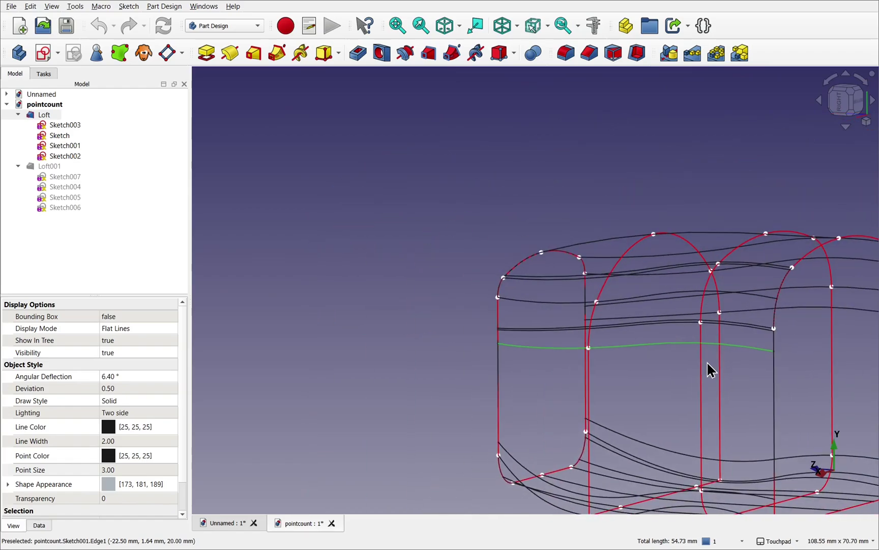
{"action": "left_click_drag", "start_coordinate": [708, 369], "coordinate": [733, 396], "text": "alt"}
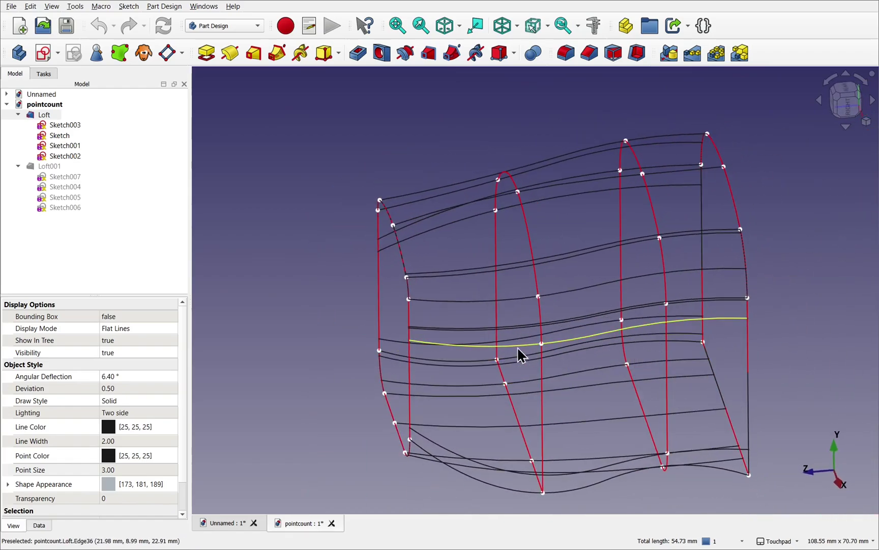
{"action": "mouse_move", "coordinate": [513, 346]}
{"action": "left_mouse_down", "text": "alt"}
{"action": "mouse_move", "coordinate": [624, 332]}
{"action": "mouse_move", "coordinate": [524, 309]}
{"action": "left_mouse_up", "text": "alt"}
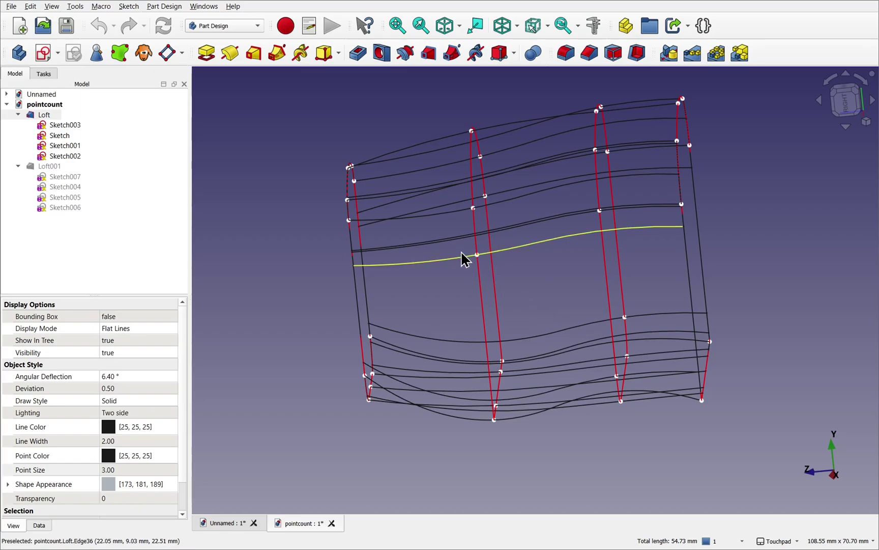
{"action": "left_click_drag", "start_coordinate": [463, 258], "coordinate": [588, 190], "text": "alt"}
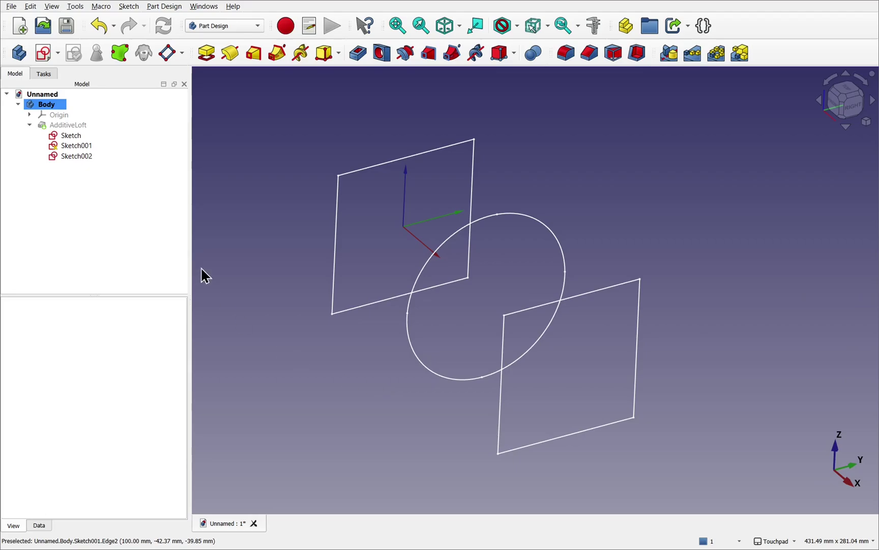
Open Sketch001 and delete its four arcs
{"action": "double_click", "coordinate": [73, 145]}
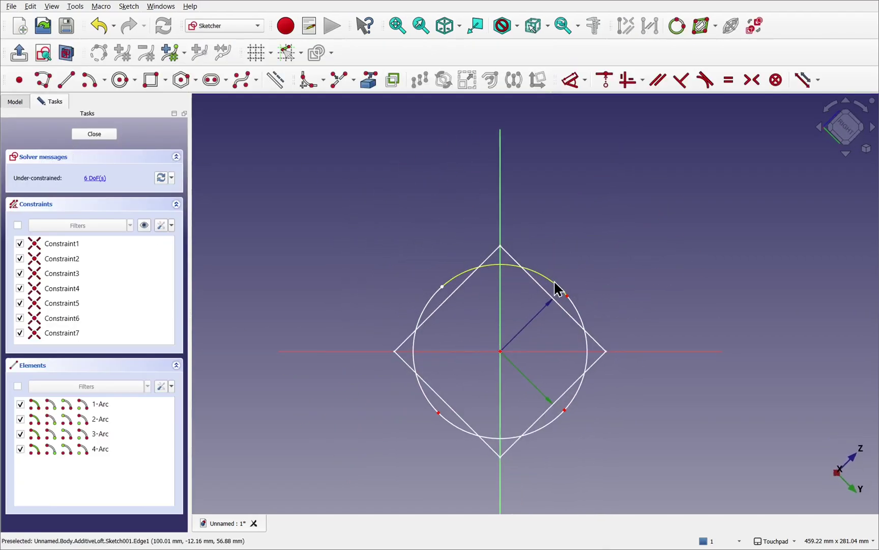
{"action": "mouse_move", "coordinate": [380, 227]}
{"action": "left_mouse_down"}
{"action": "mouse_move", "coordinate": [490, 355]}
{"action": "mouse_move", "coordinate": [631, 461]}
{"action": "left_mouse_up"}
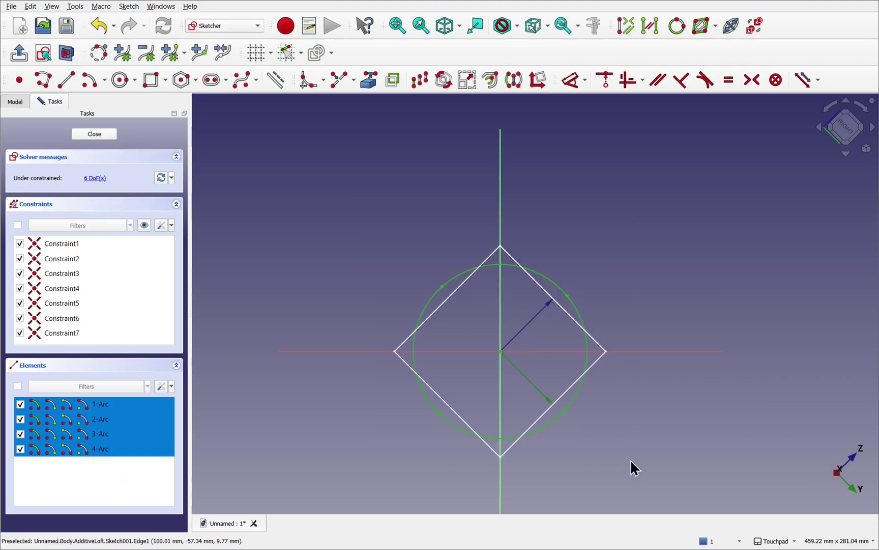
{"action": "key", "text": "Delete"}
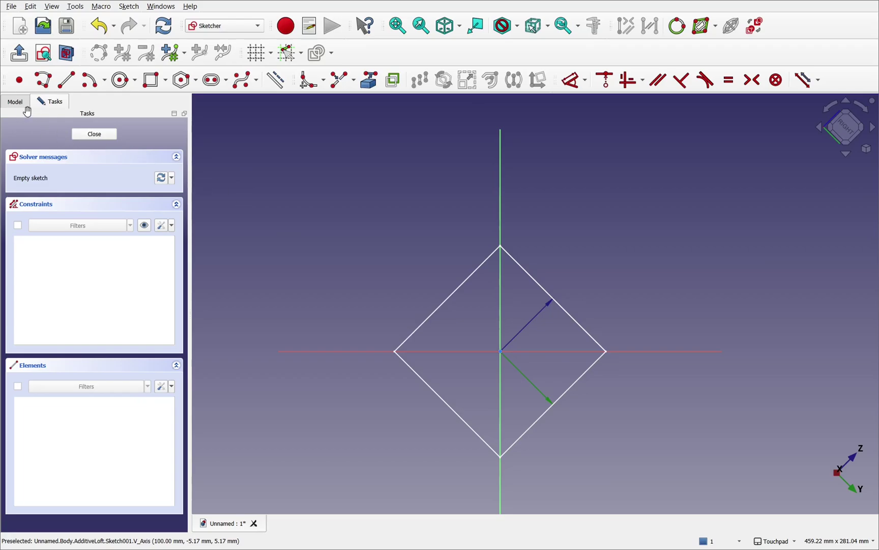
Set Sketch001's Attachment Offset Angle to 0° in its Data properties
{"action": "left_click", "coordinate": [13, 102]}
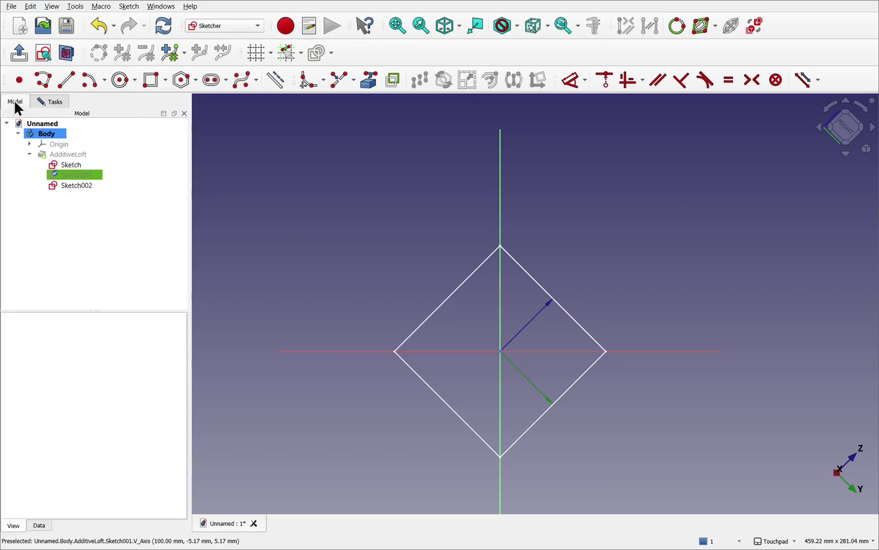
{"action": "left_click", "coordinate": [85, 174]}
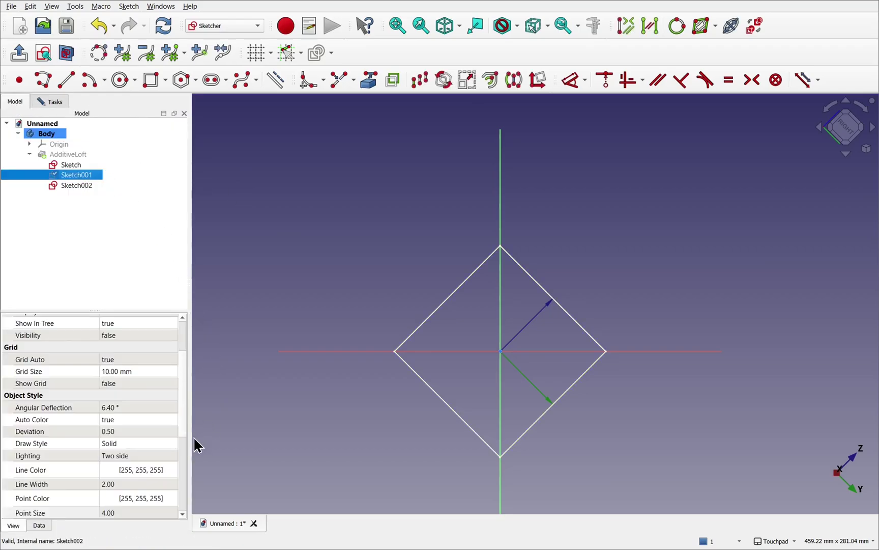
{"action": "left_click", "coordinate": [36, 530]}
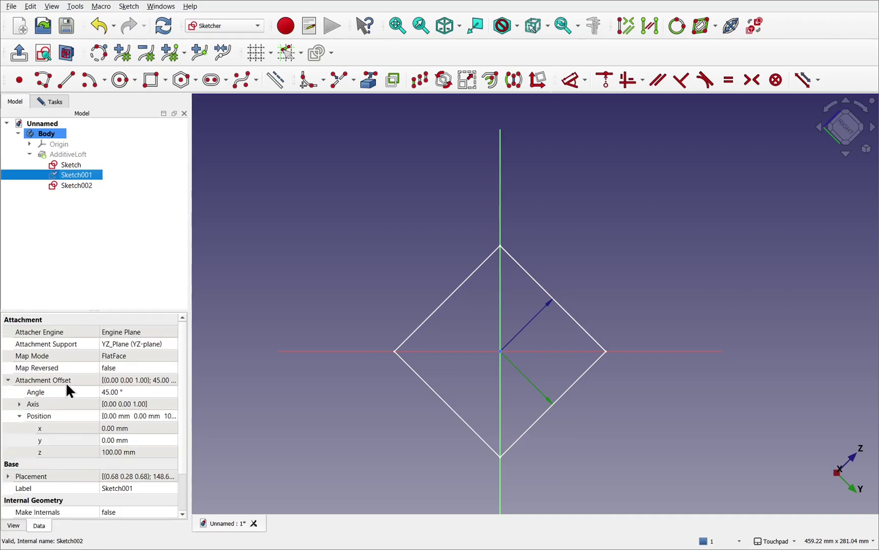
{"action": "left_click", "coordinate": [122, 393]}
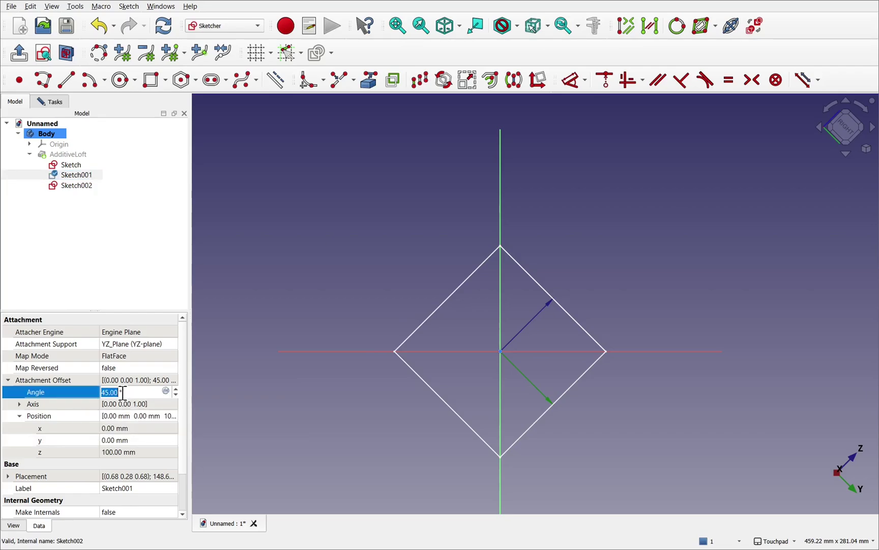
{"action": "type", "text": "0"}
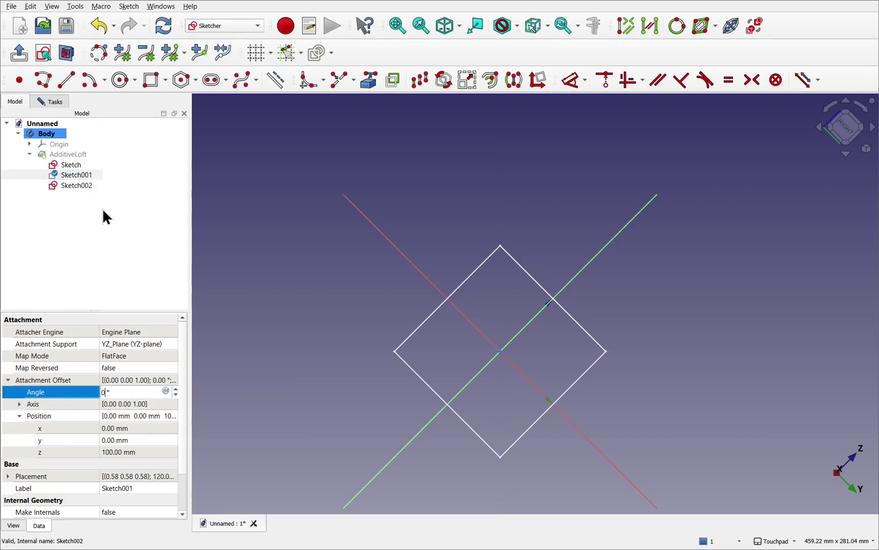
Draw a rectangle in Sketch001, viewed straight onto the sketch plane
{"action": "left_click", "coordinate": [53, 101]}
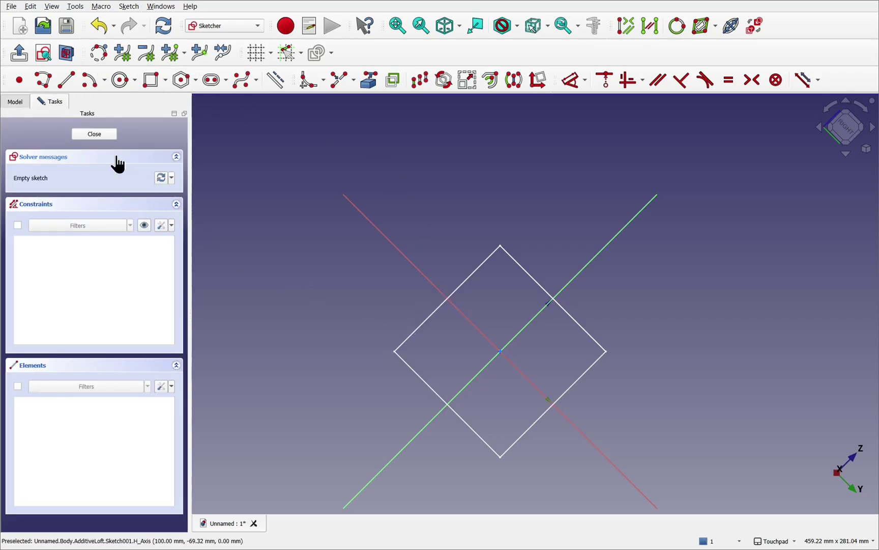
{"action": "left_click", "coordinate": [45, 60]}
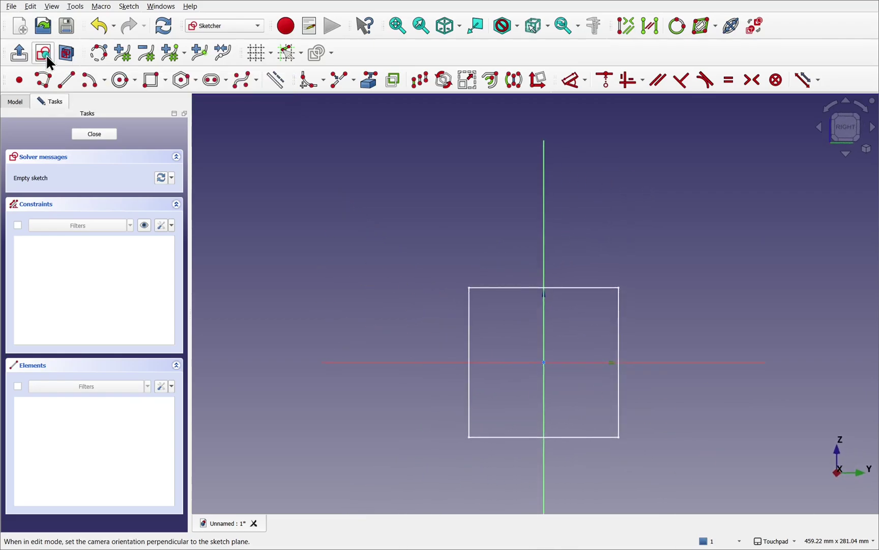
{"action": "left_click", "coordinate": [152, 81]}
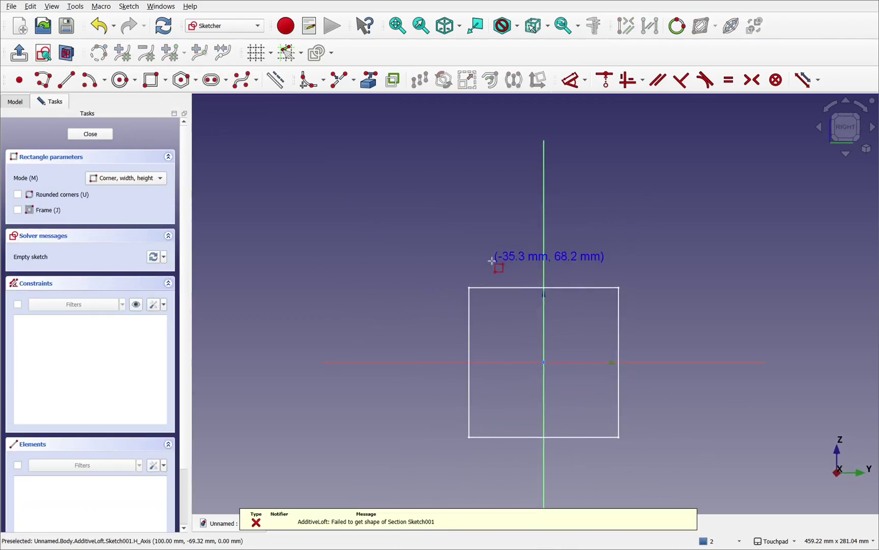
{"action": "left_click", "coordinate": [469, 287]}
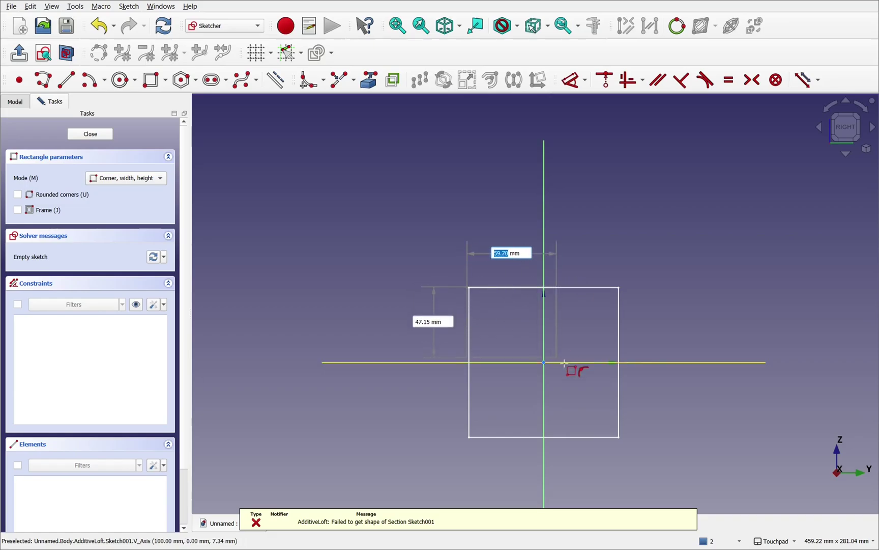
{"action": "left_click", "coordinate": [625, 444]}
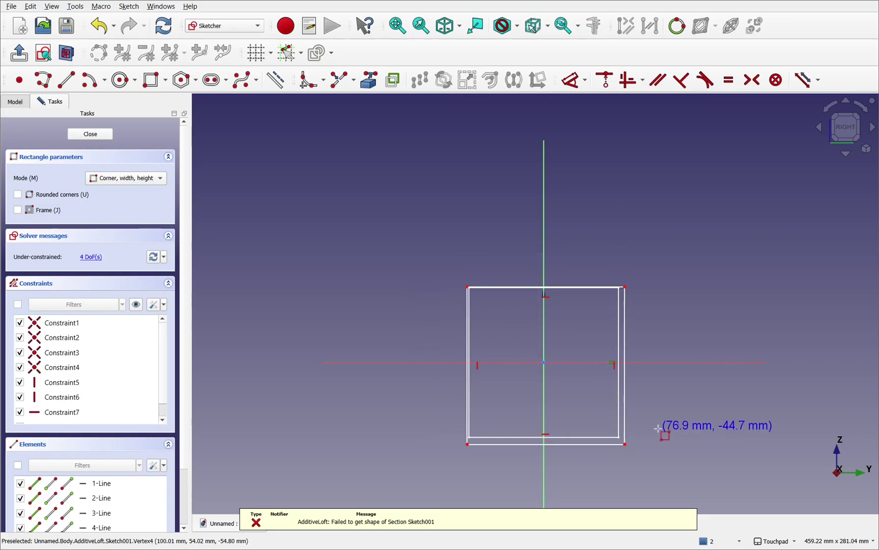
{"action": "right_click", "coordinate": [657, 432]}
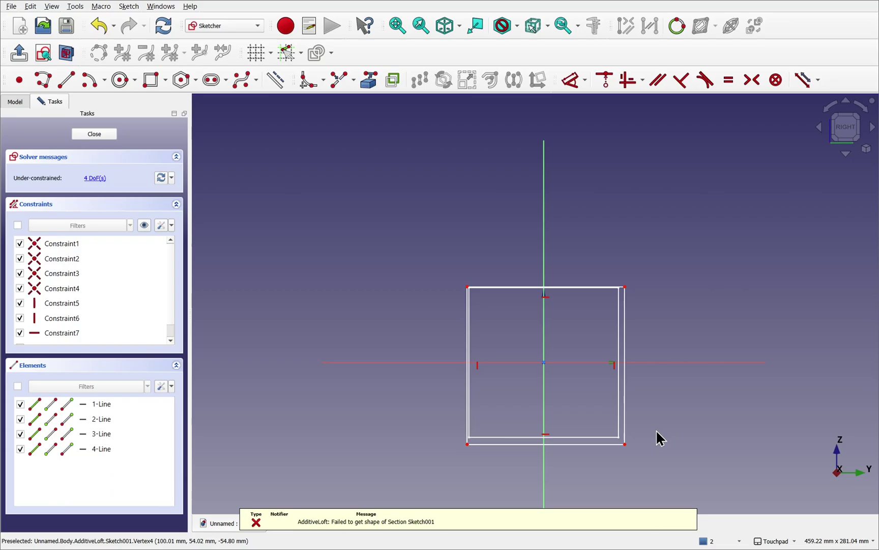
{"action": "left_click_drag", "start_coordinate": [485, 289], "coordinate": [505, 263]}
Constrain the rectangle symmetric about the origin with equal top and right edges
{"action": "left_click", "coordinate": [487, 255]}
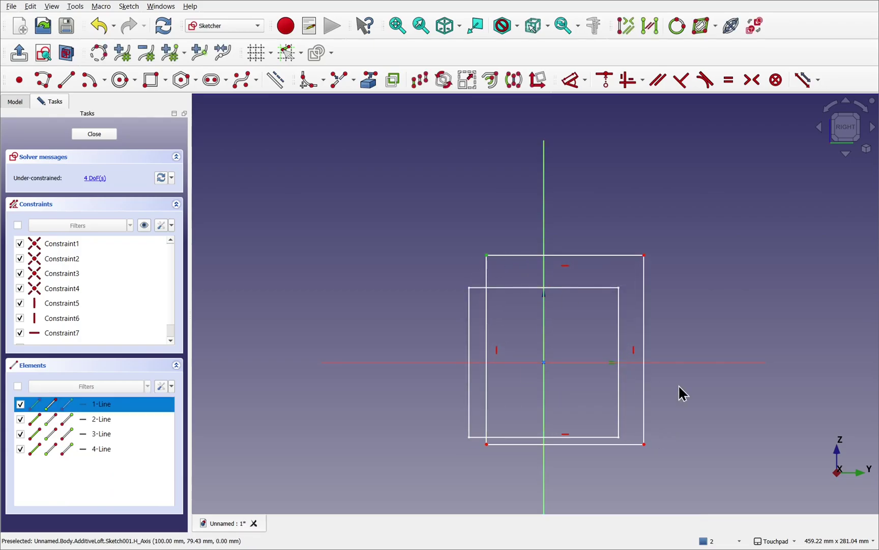
{"action": "left_click", "coordinate": [644, 445]}
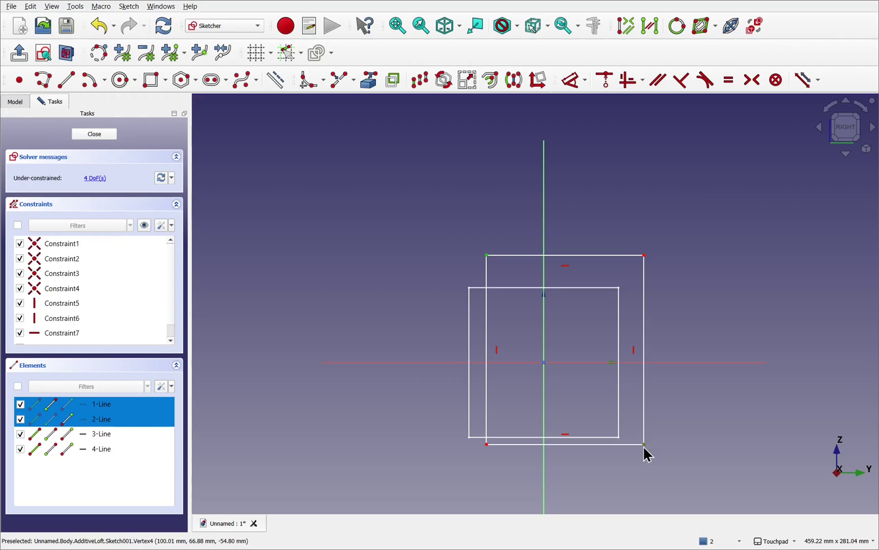
{"action": "left_click", "coordinate": [544, 362]}
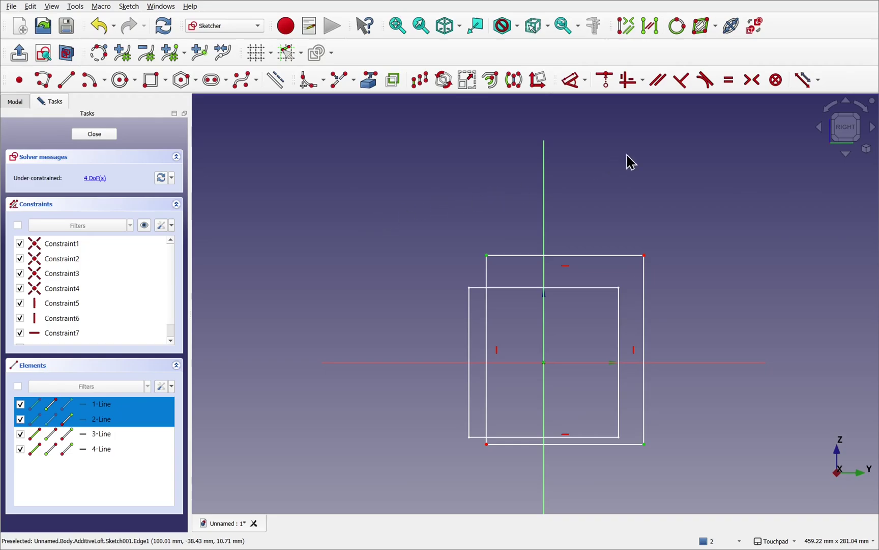
{"action": "left_click", "coordinate": [754, 81]}
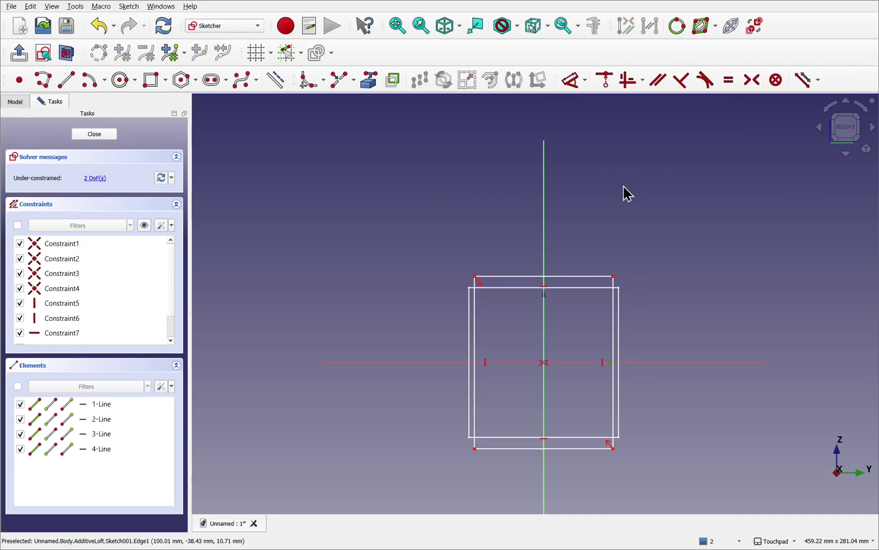
{"action": "left_click", "coordinate": [574, 276]}
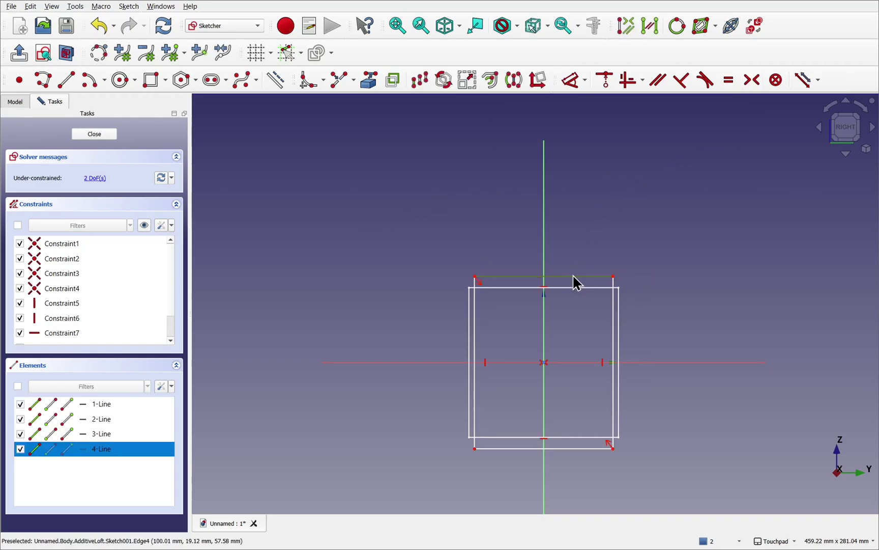
{"action": "left_click", "coordinate": [611, 327]}
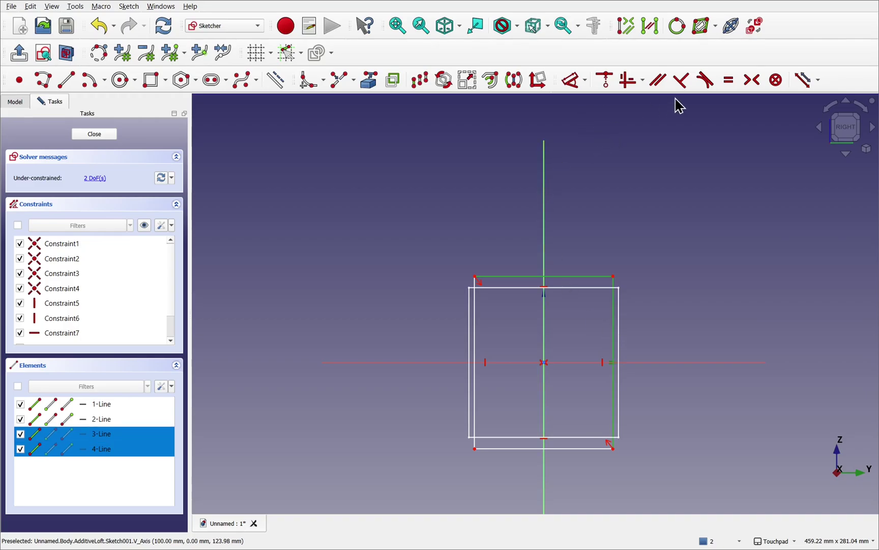
{"action": "left_click", "coordinate": [737, 85]}
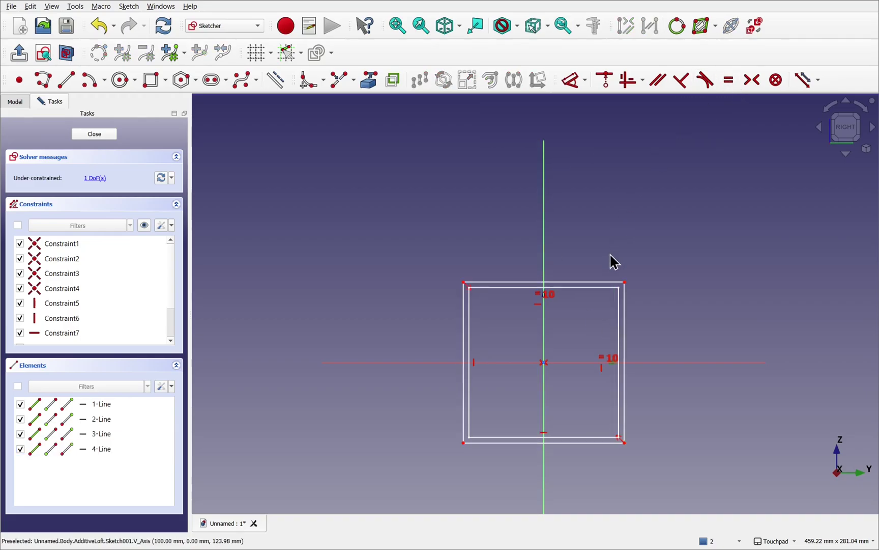
Give the top edge a horizontal length of 100 mm
{"action": "left_click", "coordinate": [590, 284]}
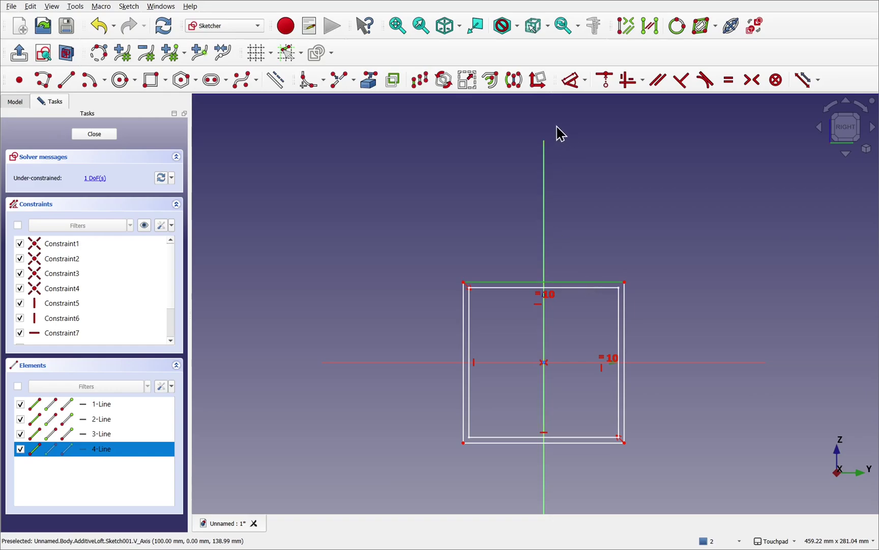
{"action": "left_click", "coordinate": [570, 83]}
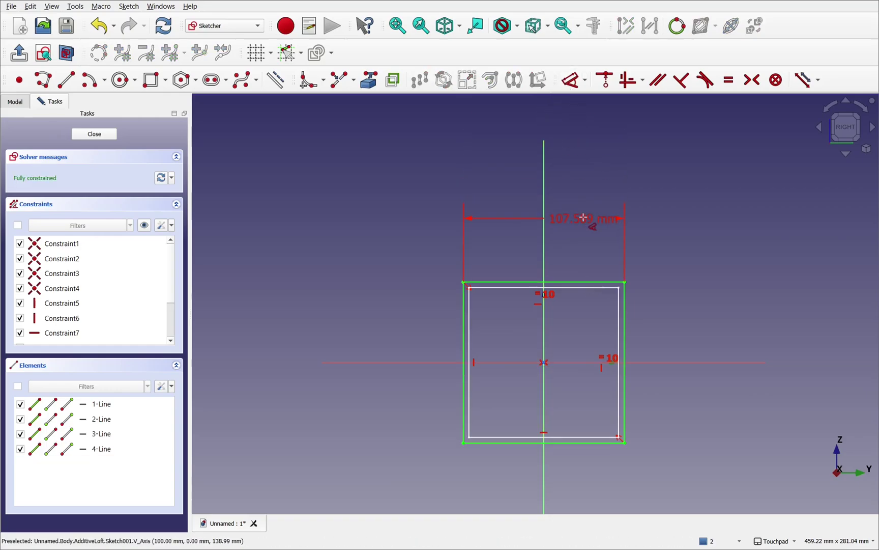
{"action": "left_click", "coordinate": [587, 224]}
{"action": "type", "text": "100"}
{"action": "key", "text": "Return"}
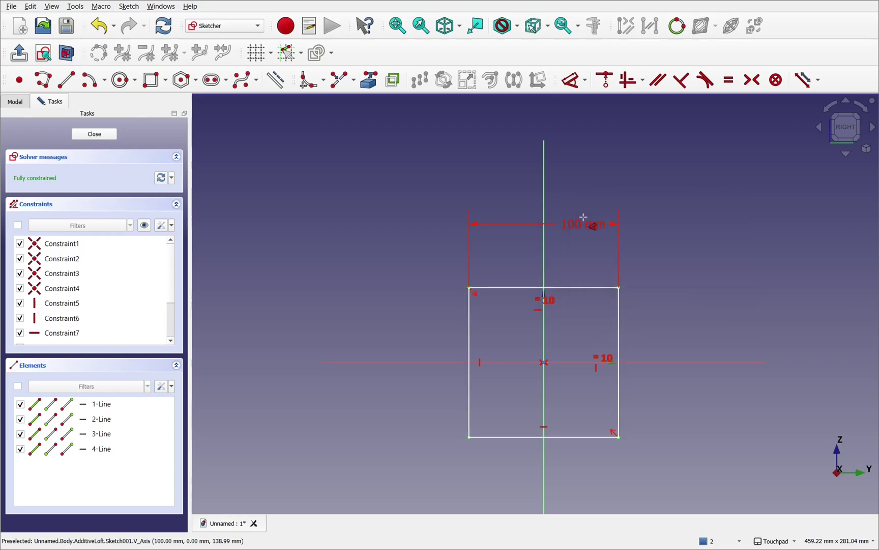
Close the sketch and set Sketch001's Attachment Offset Angle to 45°
{"action": "left_click", "coordinate": [94, 134]}
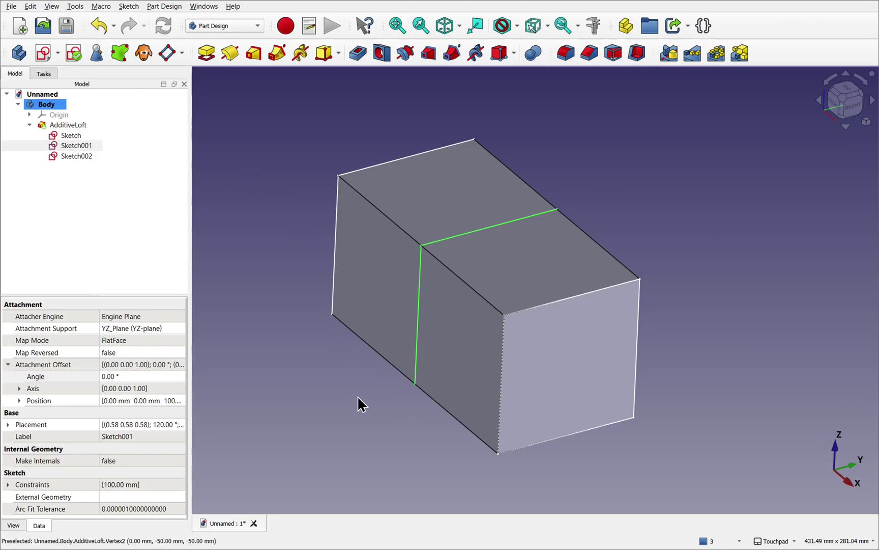
{"action": "left_click", "coordinate": [77, 146]}
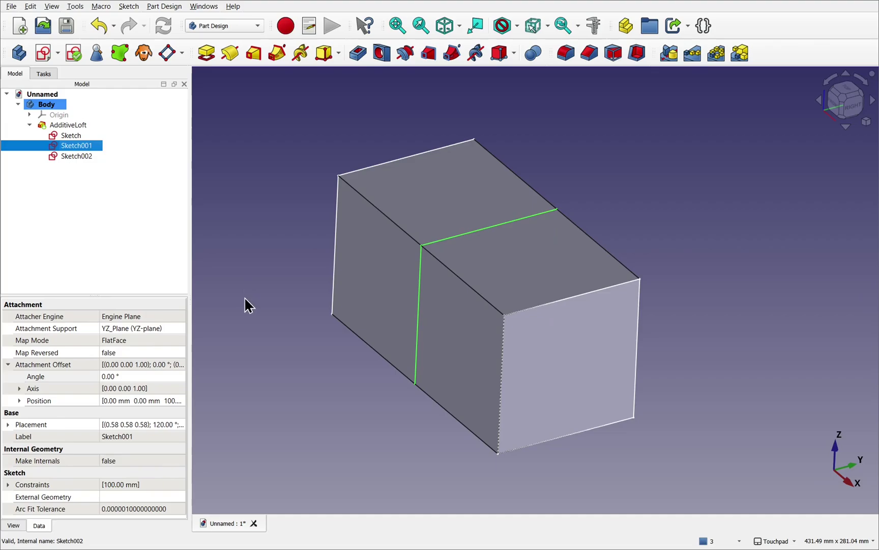
{"action": "left_click", "coordinate": [128, 375]}
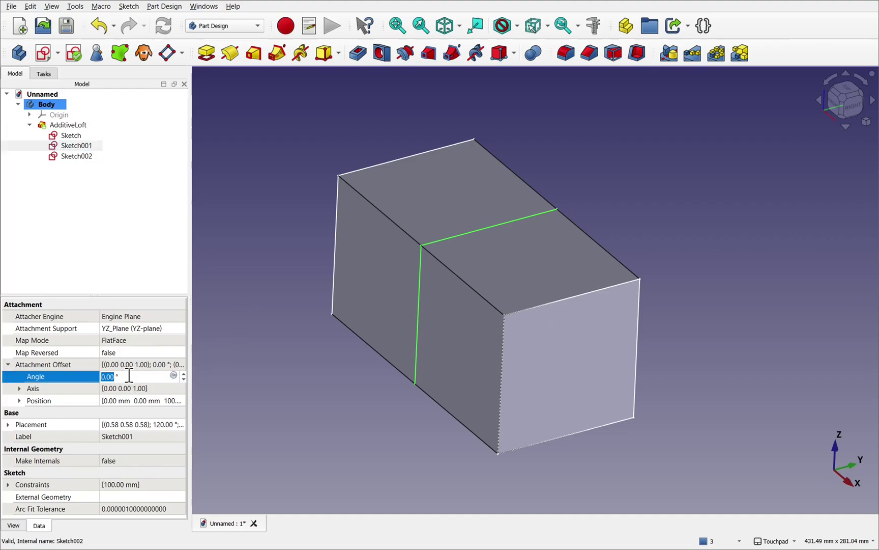
{"action": "type", "text": "45"}
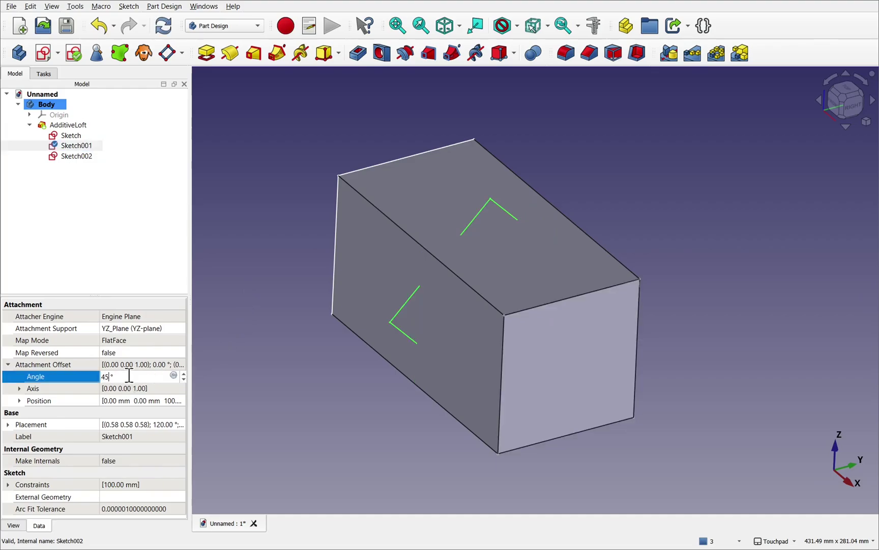
{"action": "key", "text": "Return"}
{"action": "middle_click_drag", "start_coordinate": [416, 363], "coordinate": [377, 343]}
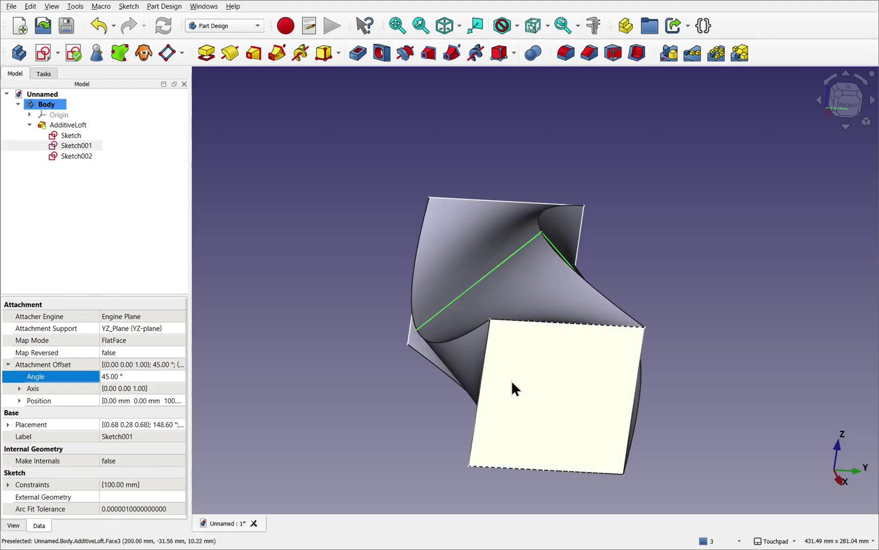
Set Sketch002's Attachment Offset Angle to 90° and view the twisted loft
{"action": "left_click", "coordinate": [69, 156]}
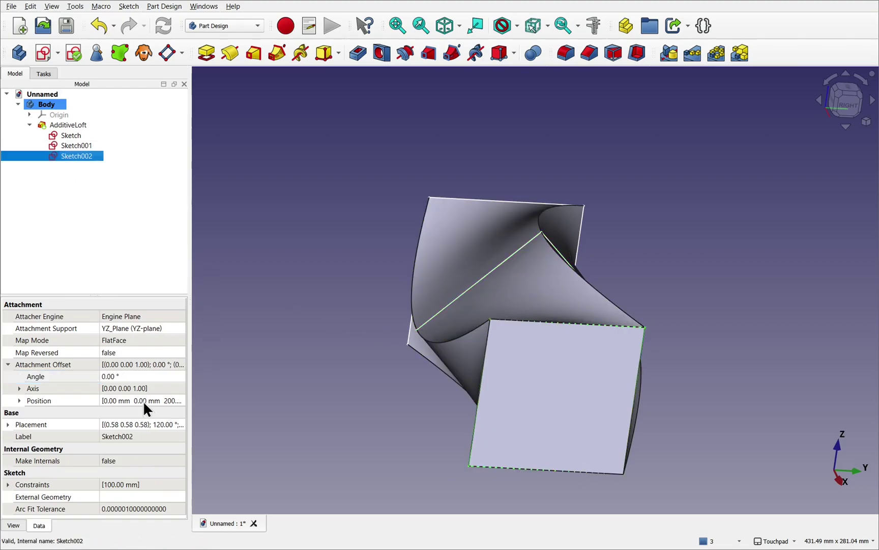
{"action": "left_click", "coordinate": [135, 376]}
{"action": "type", "text": "90"}
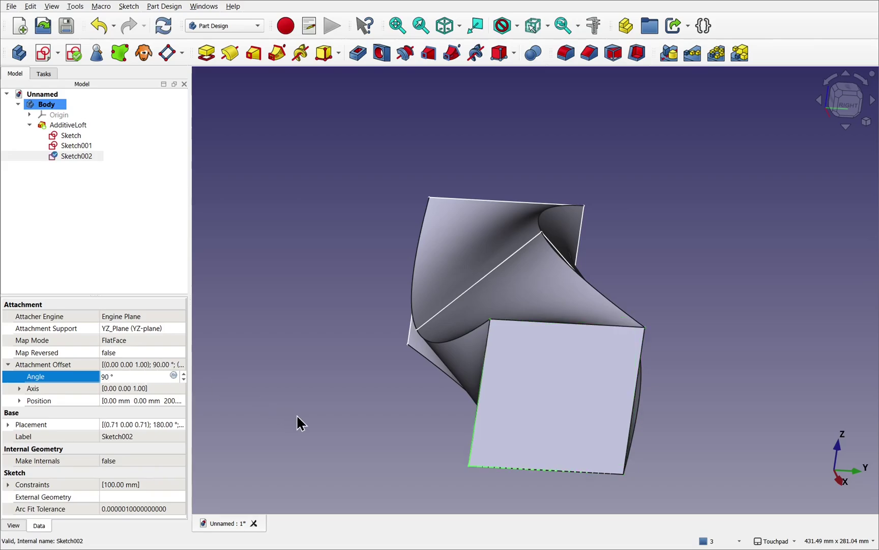
{"action": "left_click", "coordinate": [306, 417]}
{"action": "left_click_drag", "start_coordinate": [488, 386], "coordinate": [720, 268], "text": "alt"}
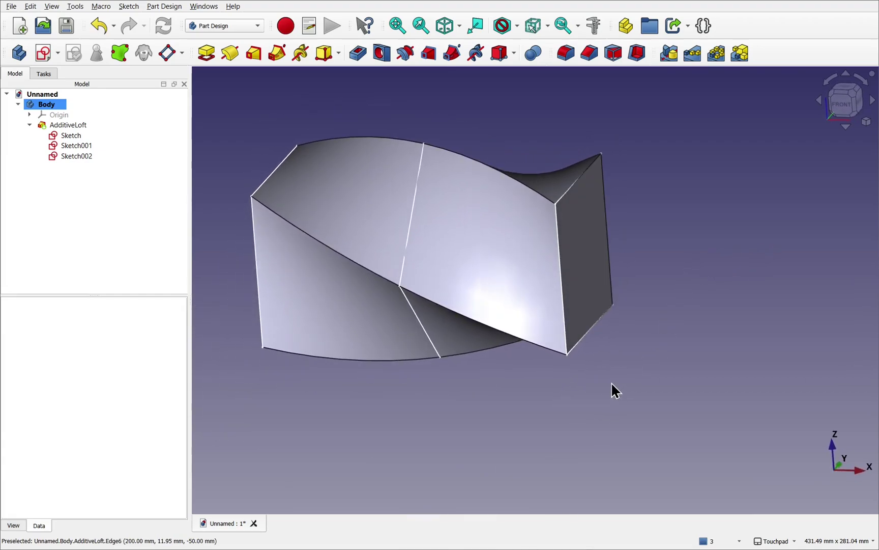
Move Sketch001's z position offset up by 25 to 125 mm
{"action": "left_click_drag", "start_coordinate": [457, 373], "coordinate": [547, 326], "text": "alt"}
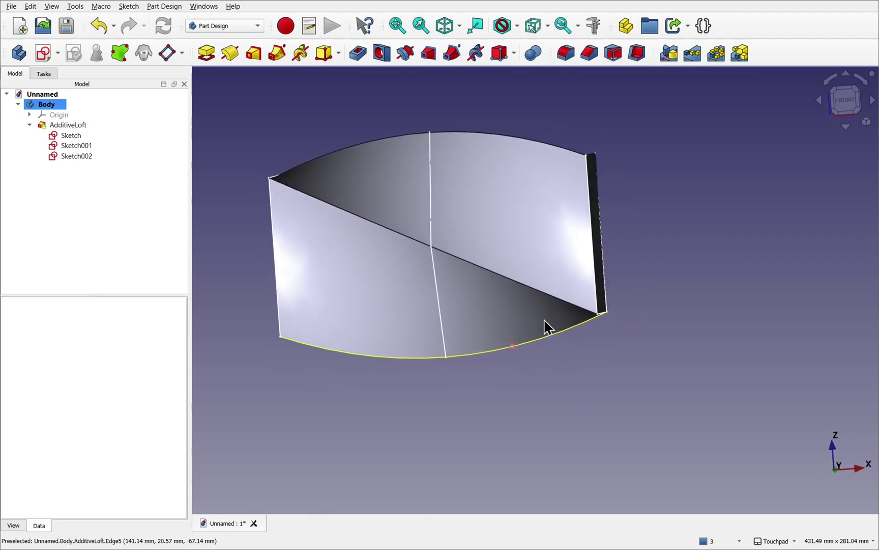
{"action": "left_click", "coordinate": [73, 146]}
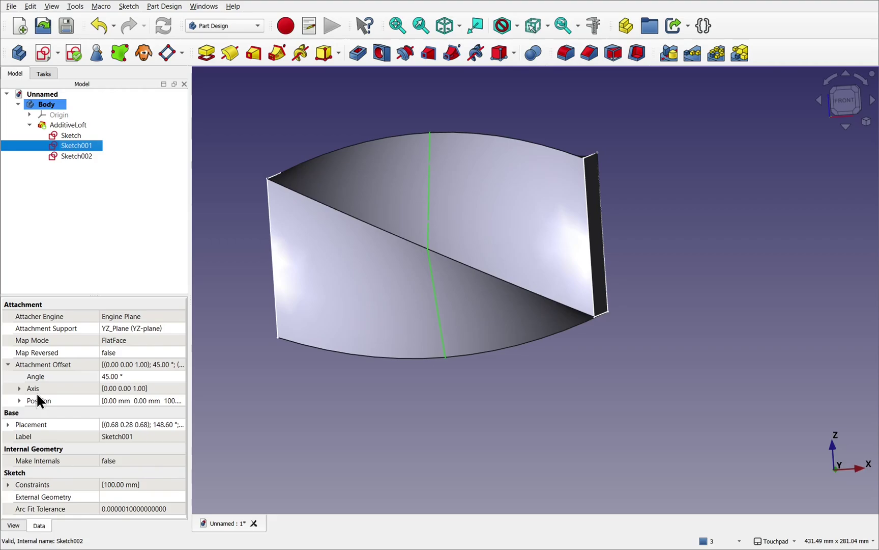
{"action": "left_click", "coordinate": [15, 401]}
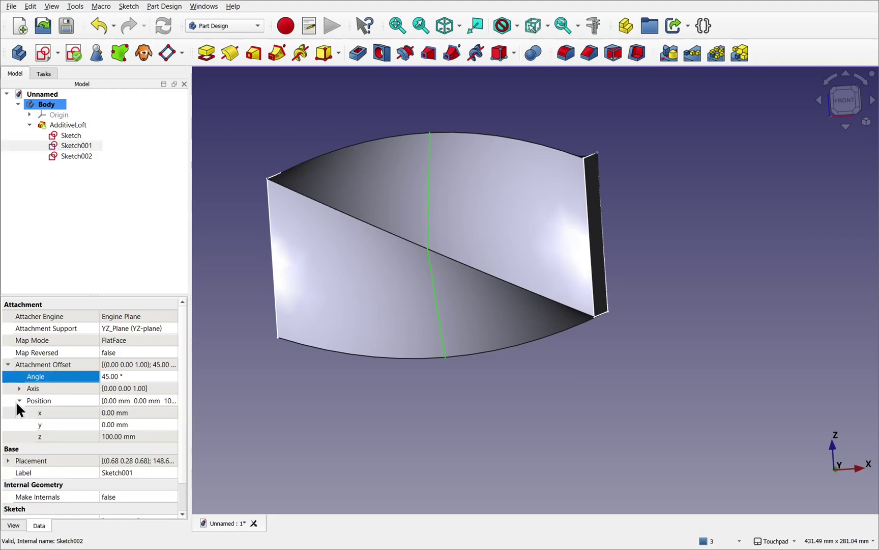
{"action": "left_click", "coordinate": [162, 438]}
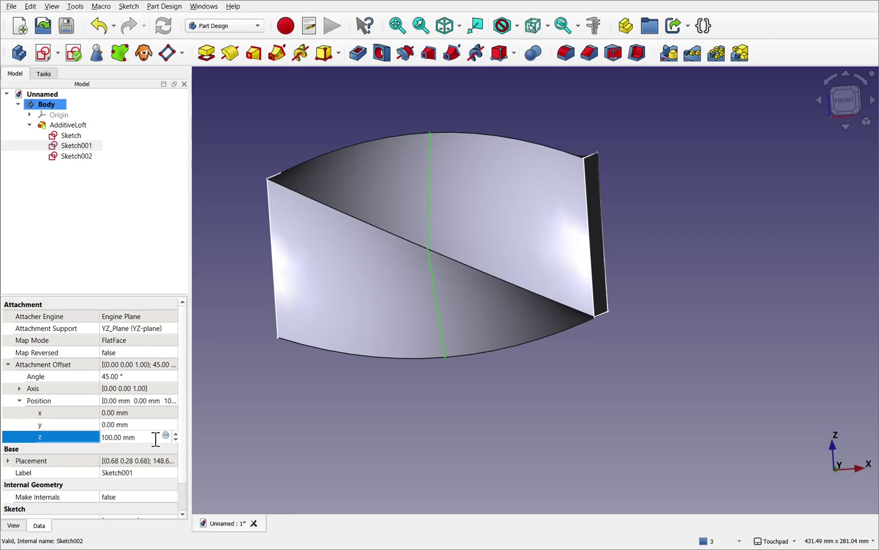
{"action": "type", "text": "+25"}
{"action": "key", "text": "Return"}
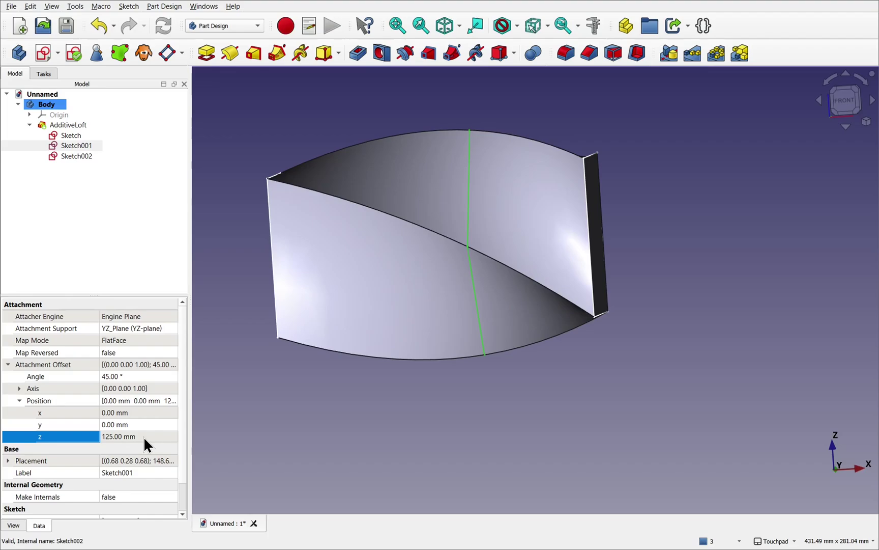
Move Sketch002's z position offset up by 25 to 225 mm
{"action": "left_click", "coordinate": [71, 157]}
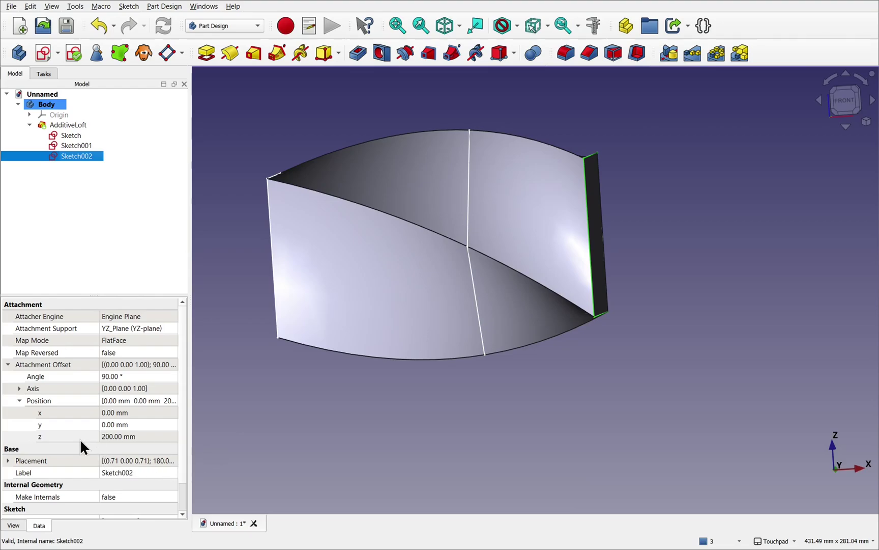
{"action": "left_click", "coordinate": [158, 437]}
{"action": "left_click", "coordinate": [145, 437]}
{"action": "type", "text": "+25"}
{"action": "key", "text": "Return"}
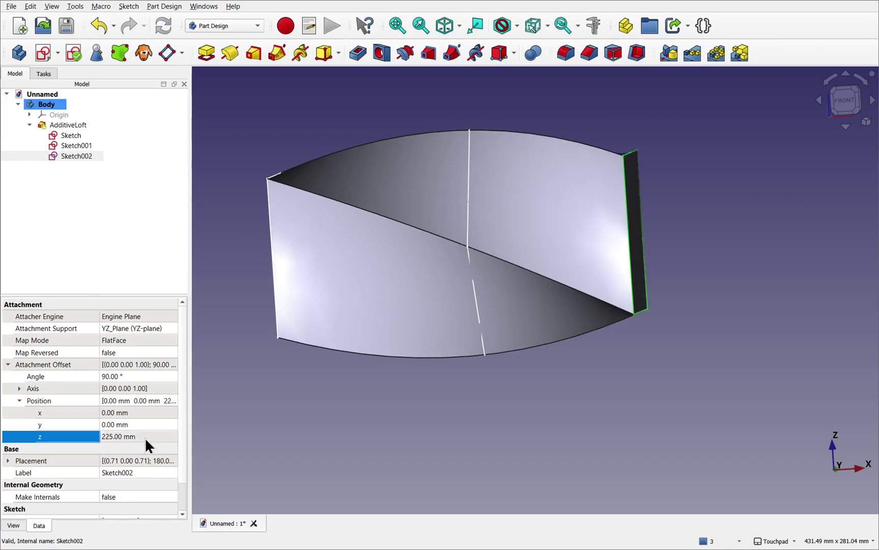
{"action": "mouse_move", "coordinate": [507, 334]}
{"action": "left_mouse_down", "text": "alt"}
{"action": "mouse_move", "coordinate": [565, 314]}
{"action": "mouse_move", "coordinate": [469, 351]}
{"action": "mouse_move", "coordinate": [361, 327]}
{"action": "mouse_move", "coordinate": [418, 305]}
{"action": "mouse_move", "coordinate": [520, 316]}
{"action": "mouse_move", "coordinate": [542, 332]}
{"action": "mouse_move", "coordinate": [524, 336]}
{"action": "left_mouse_up", "text": "alt"}
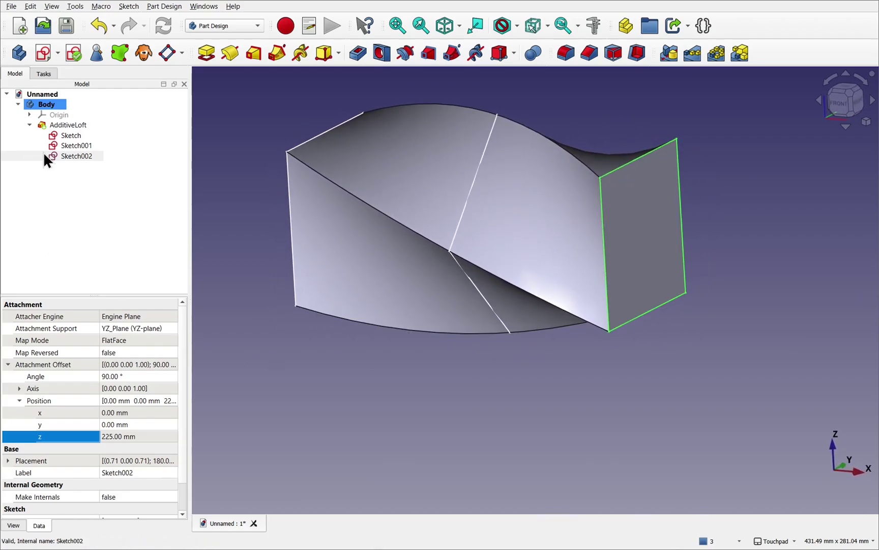
Raise Sketch001's z offset by 50 to 175 mm
{"action": "left_click", "coordinate": [80, 147]}
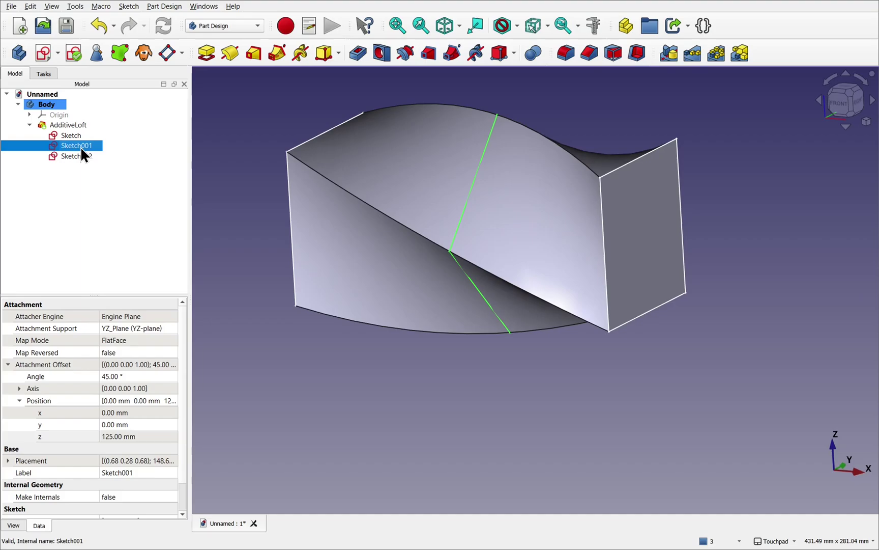
{"action": "left_click", "coordinate": [155, 436]}
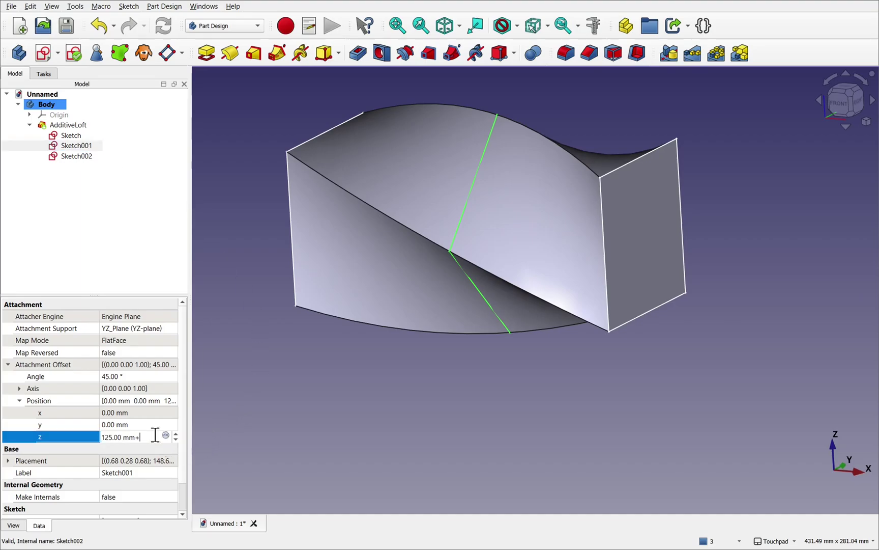
{"action": "type", "text": "+50"}
{"action": "key", "text": "Return"}
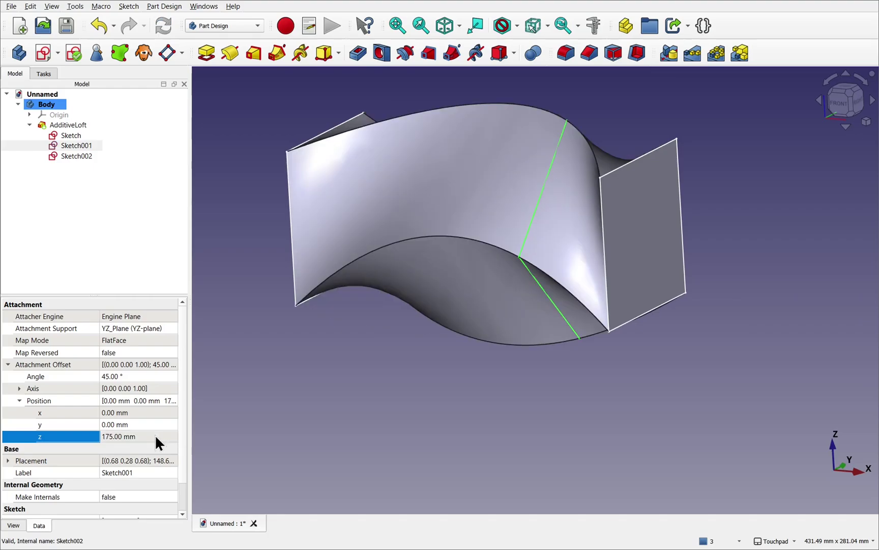
Raise Sketch002's z offset by 50 to 275 mm
{"action": "left_click", "coordinate": [78, 158]}
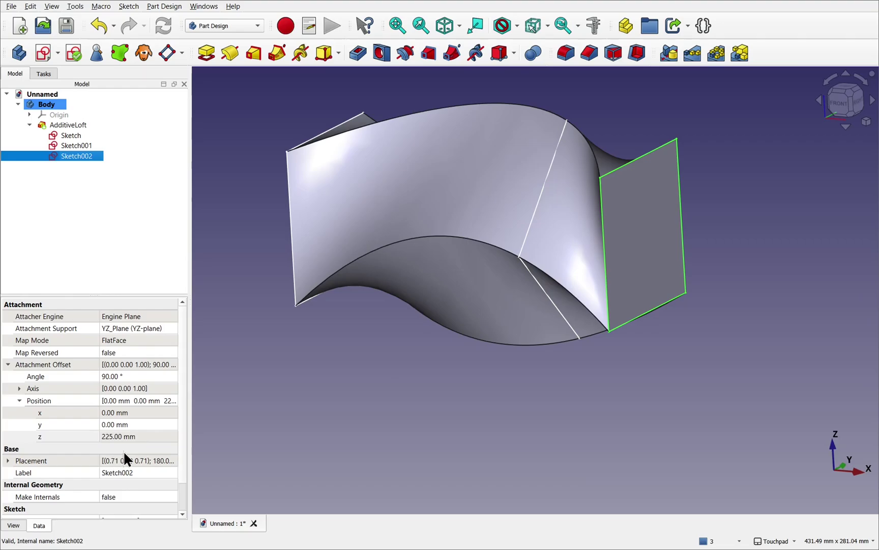
{"action": "left_click", "coordinate": [156, 436]}
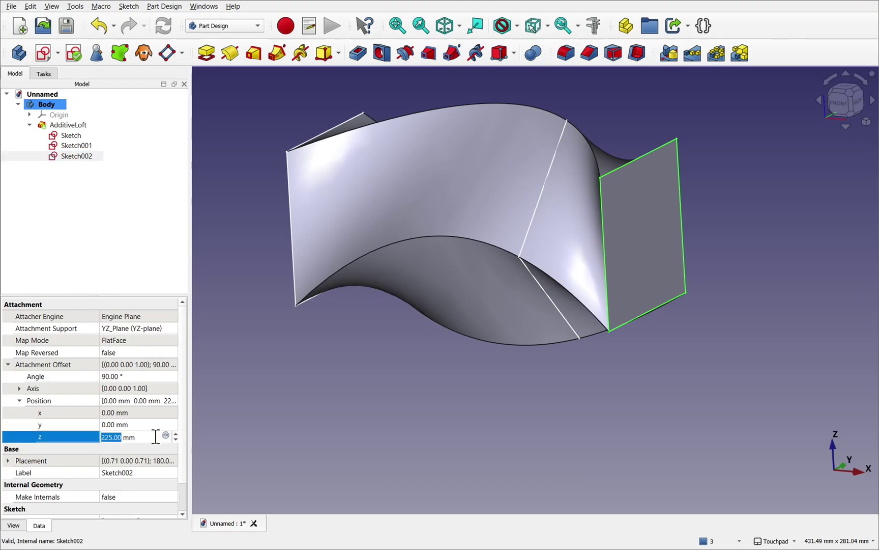
{"action": "left_click", "coordinate": [155, 436]}
{"action": "type", "text": "+50"}
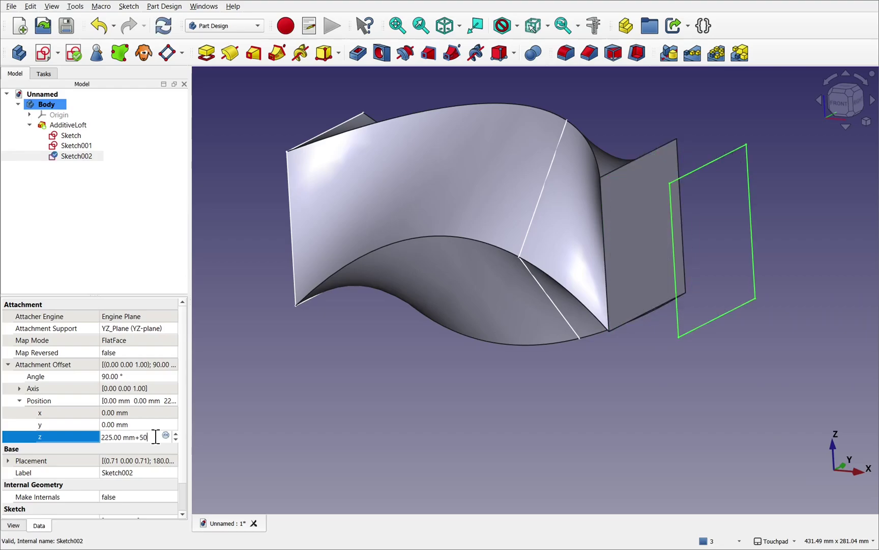
{"action": "key", "text": "Return"}
{"action": "mouse_move", "coordinate": [624, 232]}
{"action": "left_mouse_down", "text": "alt"}
{"action": "mouse_move", "coordinate": [550, 255]}
{"action": "mouse_move", "coordinate": [638, 207]}
{"action": "mouse_move", "coordinate": [662, 167]}
{"action": "mouse_move", "coordinate": [548, 257]}
{"action": "mouse_move", "coordinate": [585, 233]}
{"action": "mouse_move", "coordinate": [564, 353]}
{"action": "mouse_move", "coordinate": [581, 327]}
{"action": "mouse_move", "coordinate": [456, 367]}
{"action": "left_mouse_up", "text": "alt"}
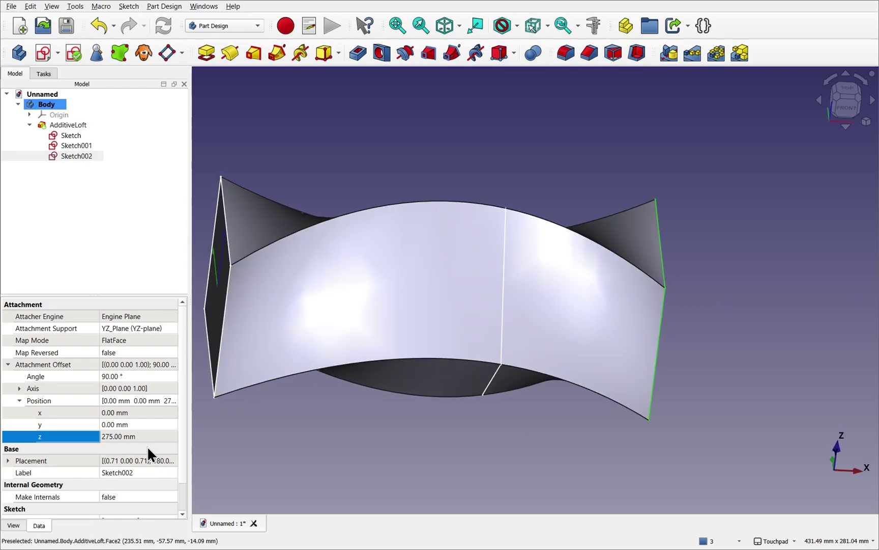
Push Sketch002's z offset further in two +25 increments to 325 mm
{"action": "left_click", "coordinate": [153, 436]}
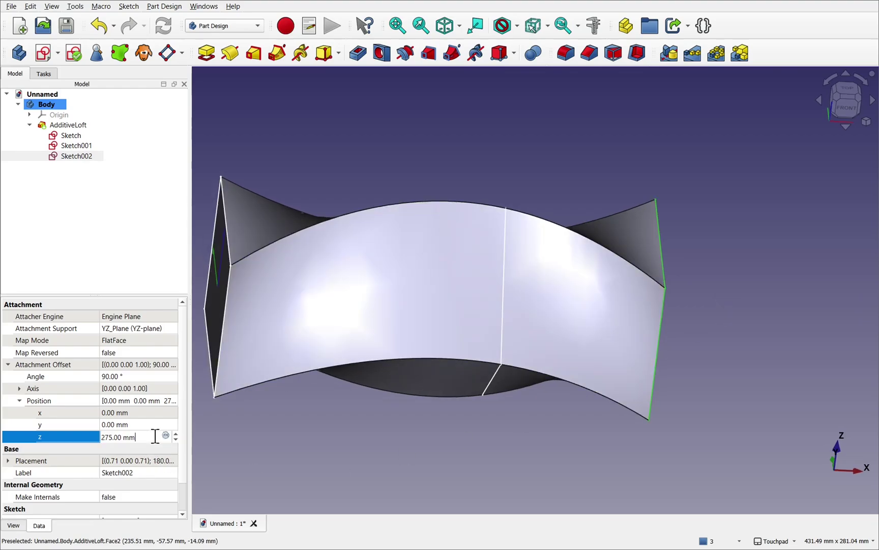
{"action": "type", "text": "+25"}
{"action": "key", "text": "Return"}
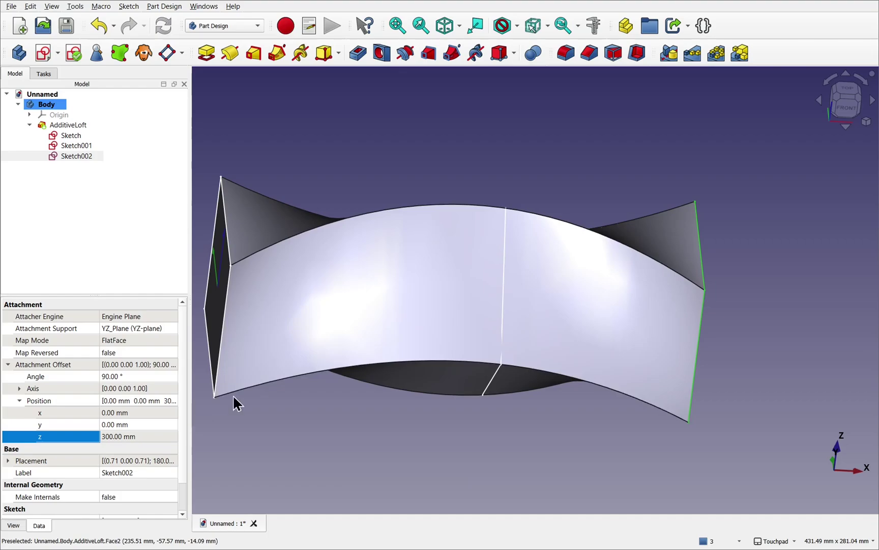
{"action": "left_click_drag", "start_coordinate": [559, 377], "coordinate": [520, 368], "text": "alt"}
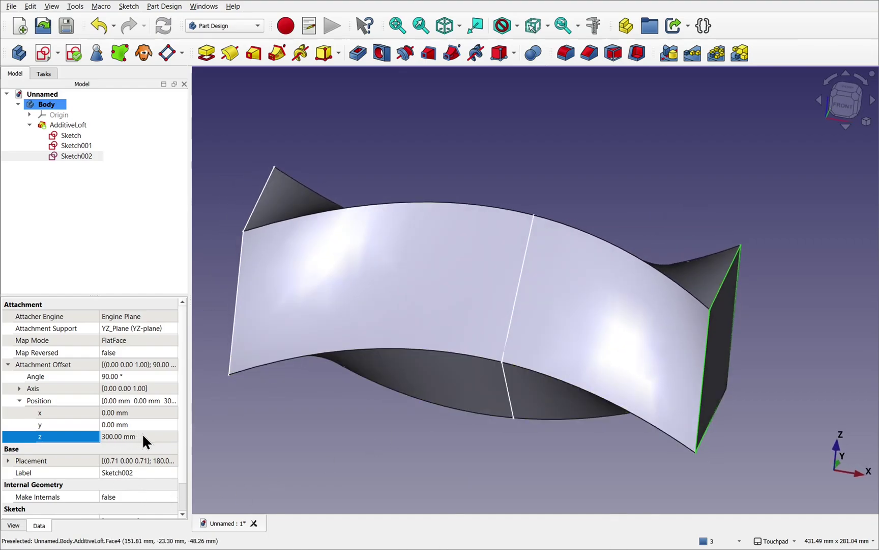
{"action": "left_click", "coordinate": [158, 436]}
{"action": "left_click", "coordinate": [158, 436]}
{"action": "type", "text": "+25"}
{"action": "key", "text": "Return"}
{"action": "left_click_drag", "start_coordinate": [576, 359], "coordinate": [544, 373], "text": "alt"}
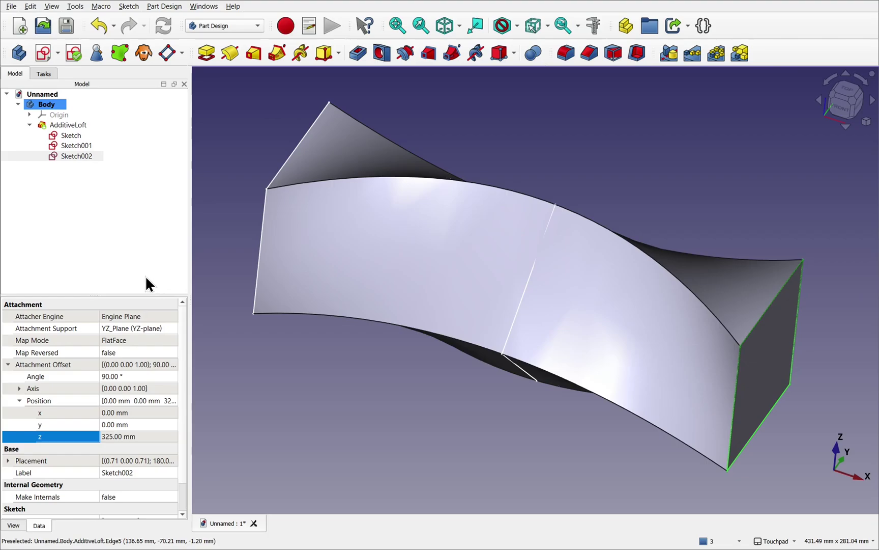
Duplicate the base Sketch via Edit > Duplicate, excluding its YZ-plane from the copy
{"action": "left_click", "coordinate": [71, 135]}
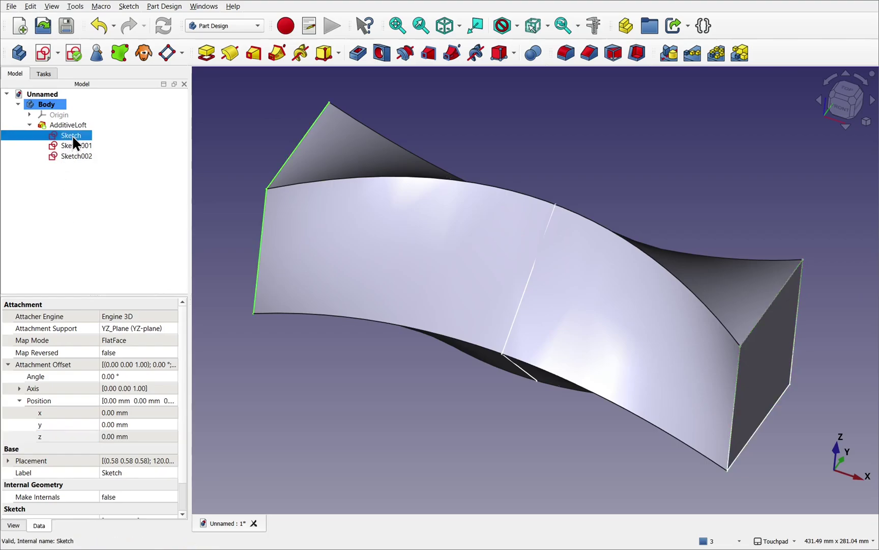
{"action": "left_click", "coordinate": [30, 6]}
{"action": "left_click", "coordinate": [76, 91]}
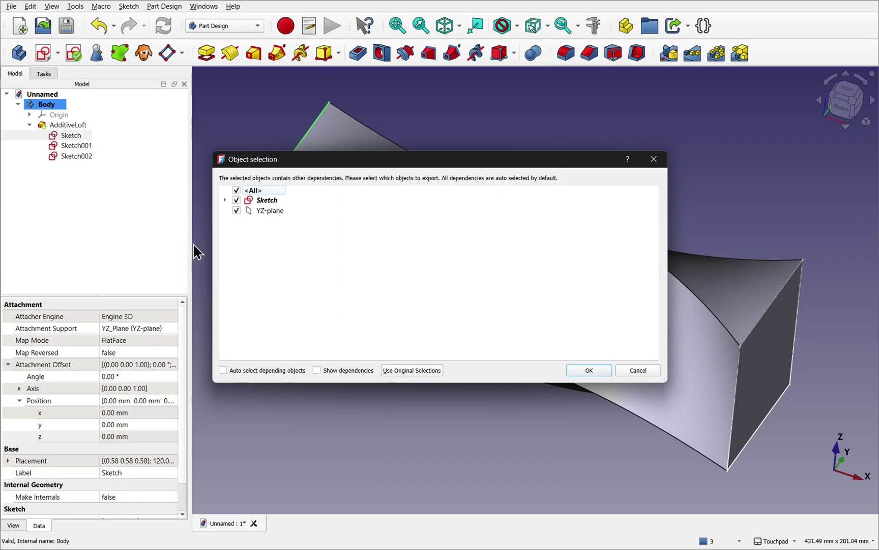
{"action": "left_click", "coordinate": [237, 210]}
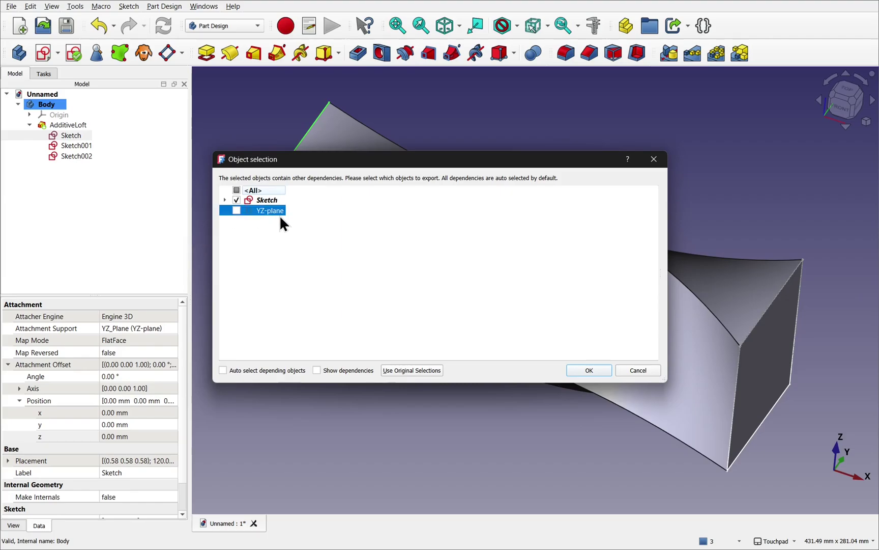
{"action": "left_click", "coordinate": [593, 367]}
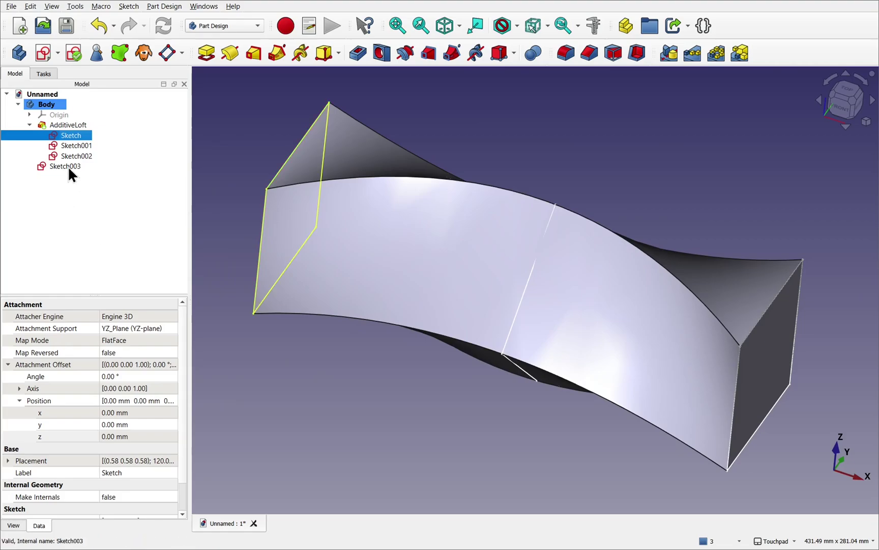
Add Sketch003 to the AdditiveLoft's sections and inspect the updated loft
{"action": "left_click", "coordinate": [83, 127]}
{"action": "double_click", "coordinate": [82, 124]}
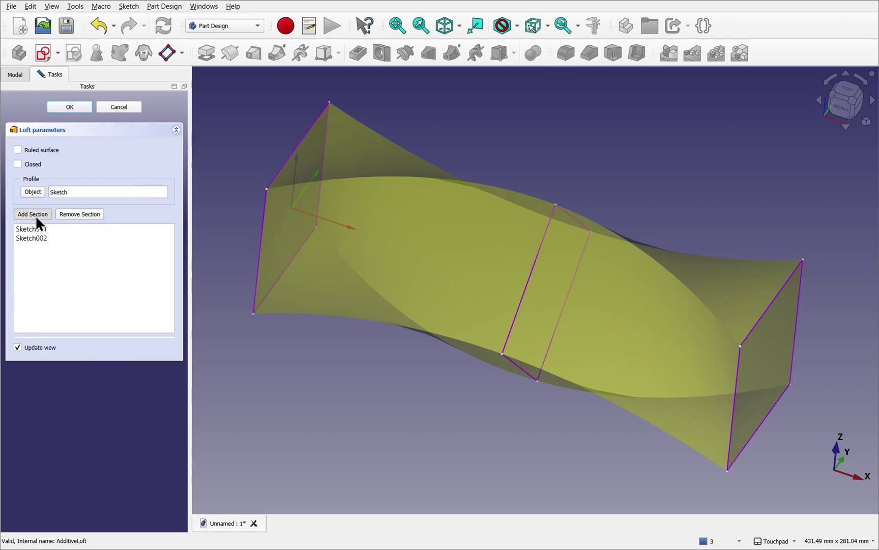
{"action": "left_click", "coordinate": [15, 75]}
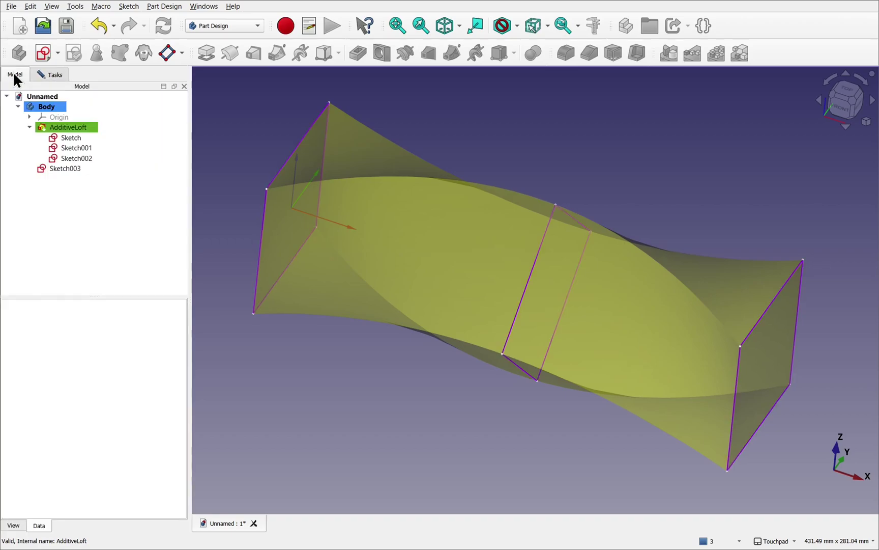
{"action": "left_click", "coordinate": [66, 169]}
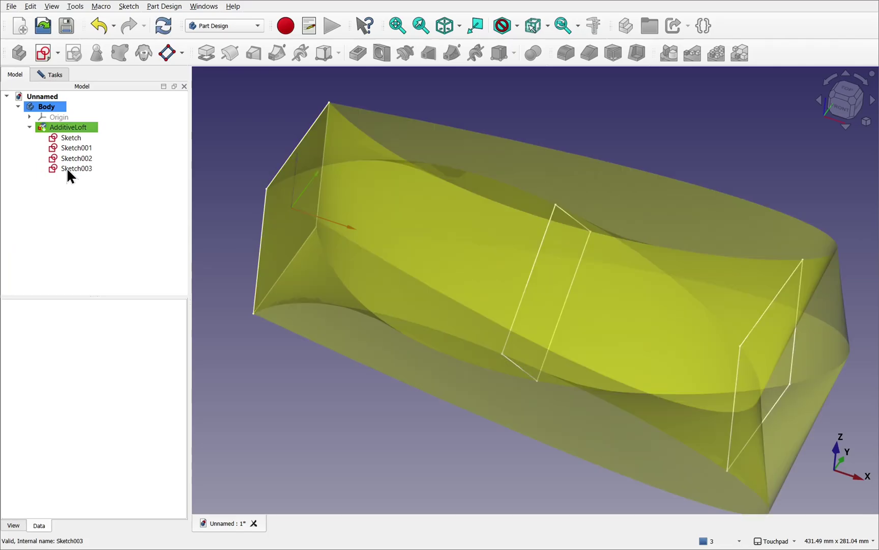
{"action": "middle_click_drag", "start_coordinate": [359, 220], "coordinate": [360, 289]}
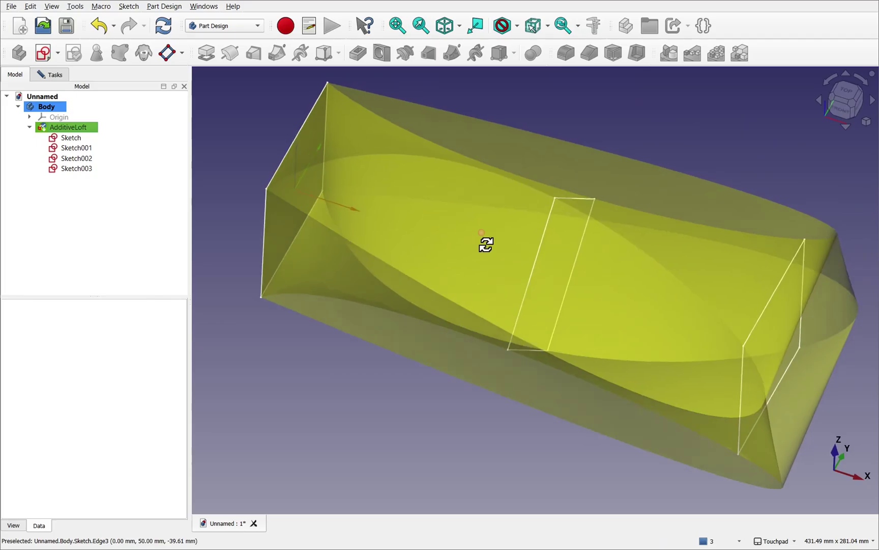
{"action": "left_click_drag", "start_coordinate": [486, 243], "coordinate": [456, 238], "text": "alt"}
{"action": "left_click", "coordinate": [75, 168]}
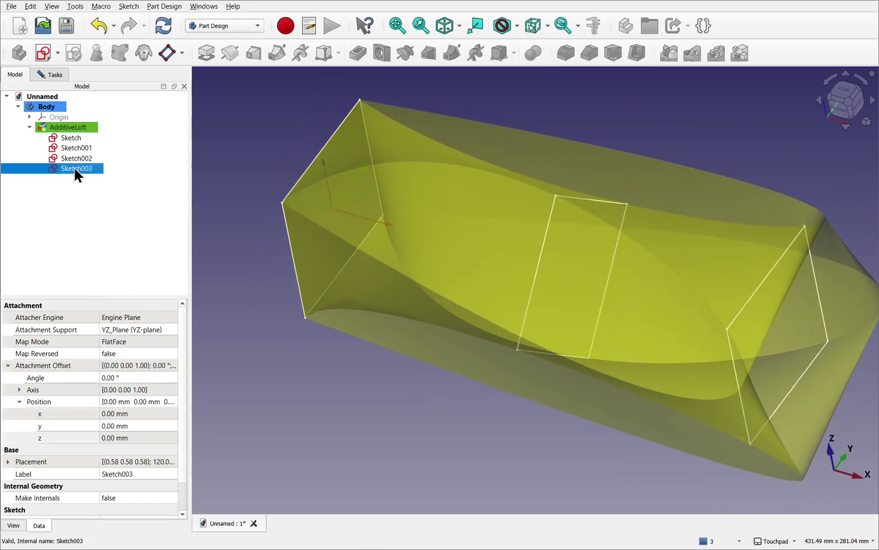
{"action": "left_click", "coordinate": [41, 77]}
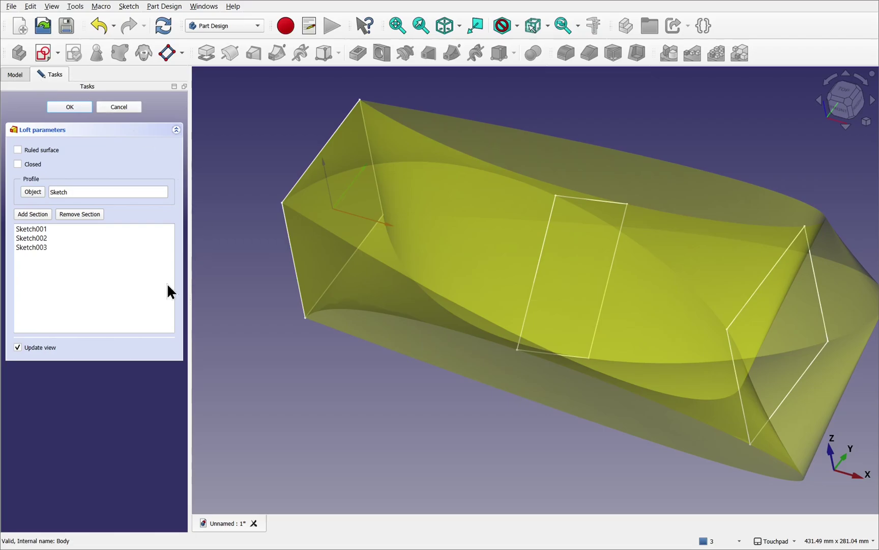
Set Sketch003's z offset to 50 and its attachment angle to 45/2 (22.50°)
{"action": "left_click", "coordinate": [15, 75]}
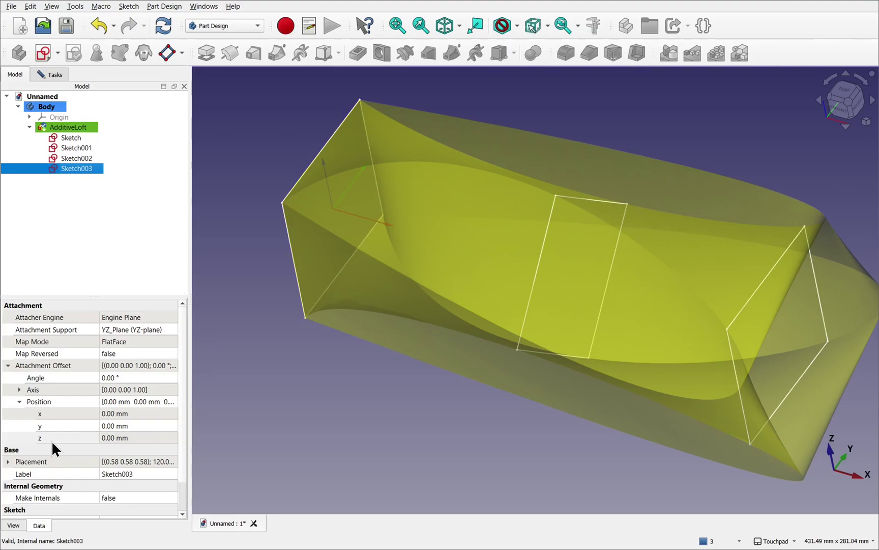
{"action": "left_click", "coordinate": [153, 438]}
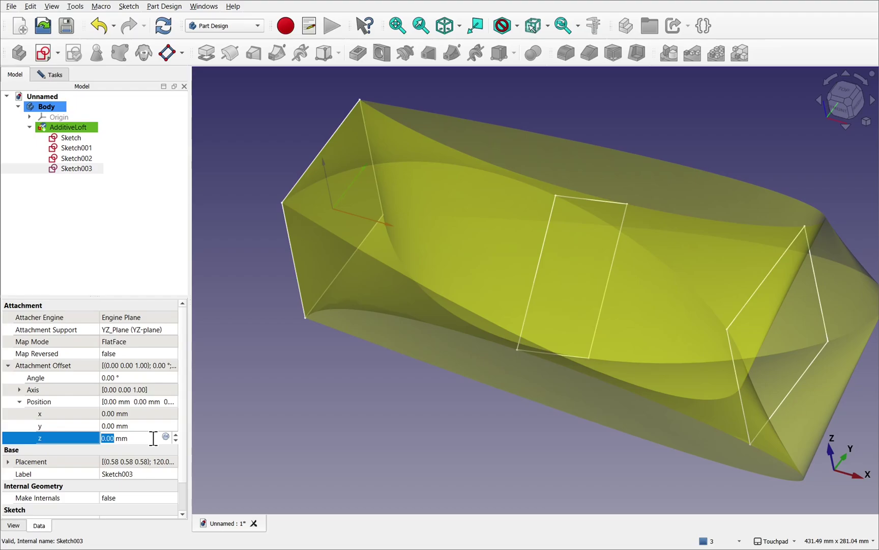
{"action": "type", "text": "50"}
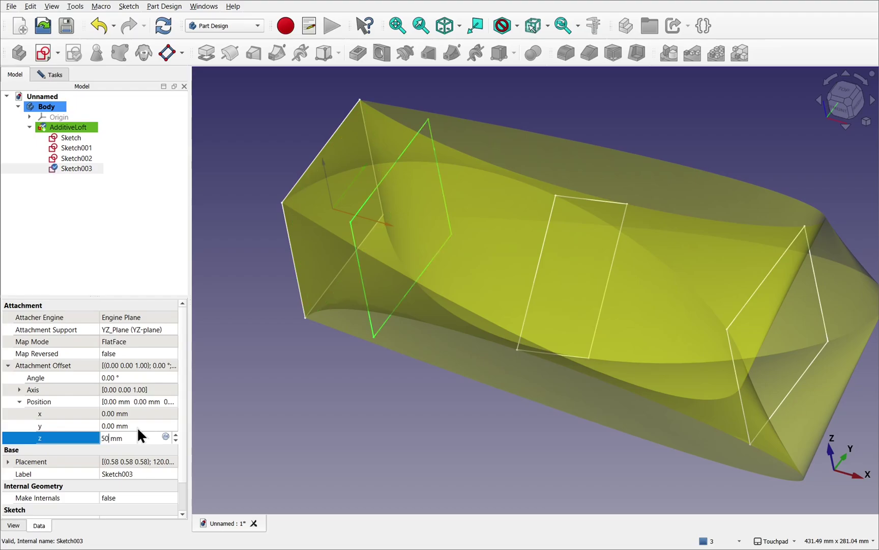
{"action": "left_click", "coordinate": [140, 377]}
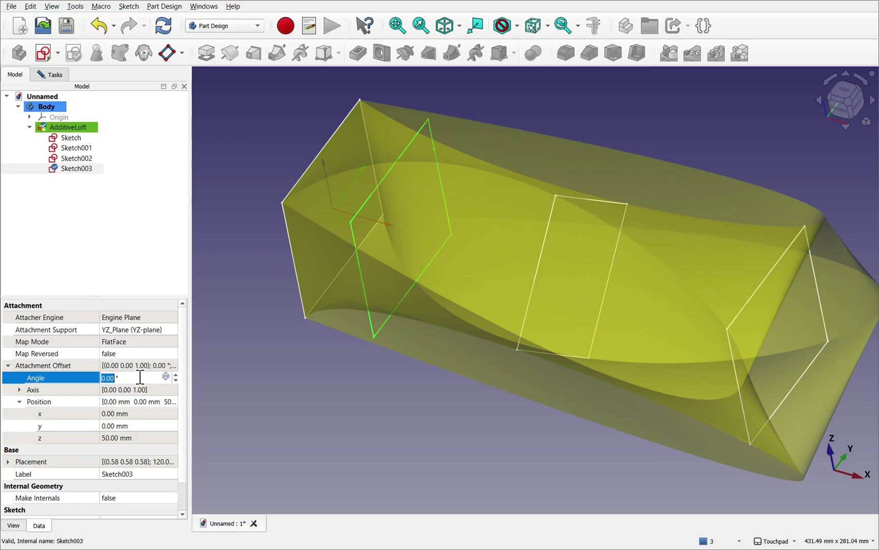
{"action": "type", "text": "45"}
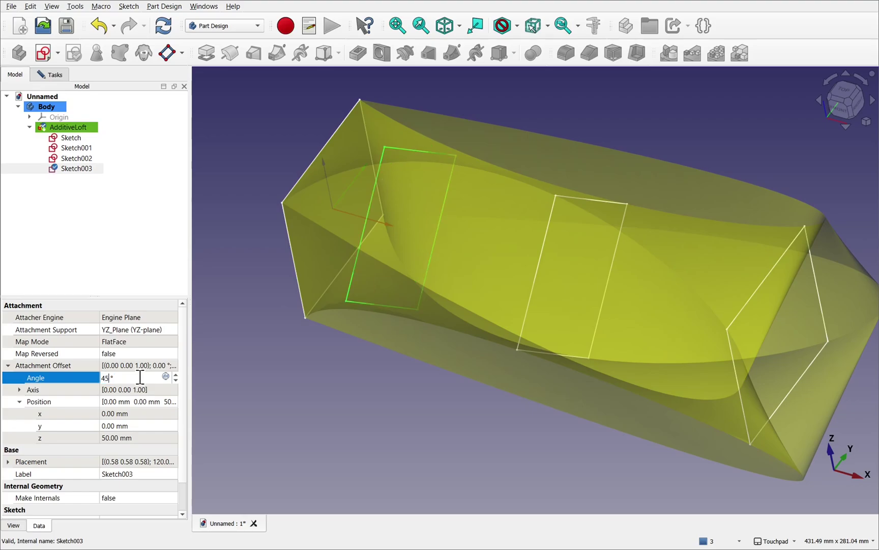
{"action": "type", "text": "/2"}
{"action": "key", "text": "Return"}
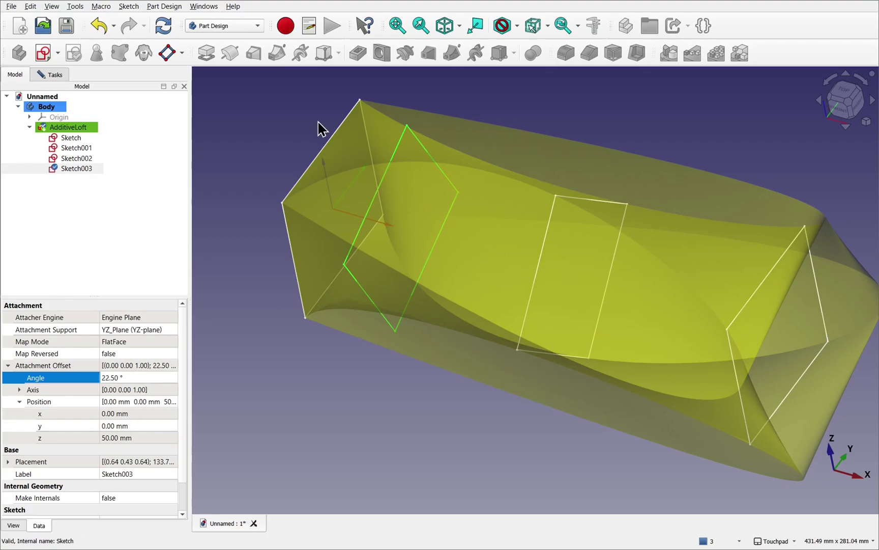
{"action": "left_click", "coordinate": [51, 75]}
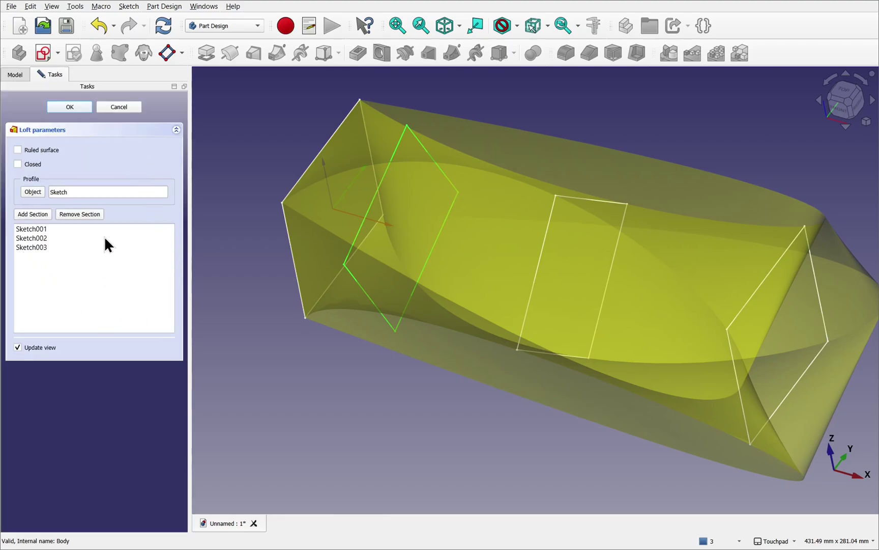
Refresh the loft and move Sketch003 above Sketch001 and Sketch002 in the sections list
{"action": "left_click", "coordinate": [161, 26]}
{"action": "left_click_drag", "start_coordinate": [378, 272], "coordinate": [428, 259], "text": "alt"}
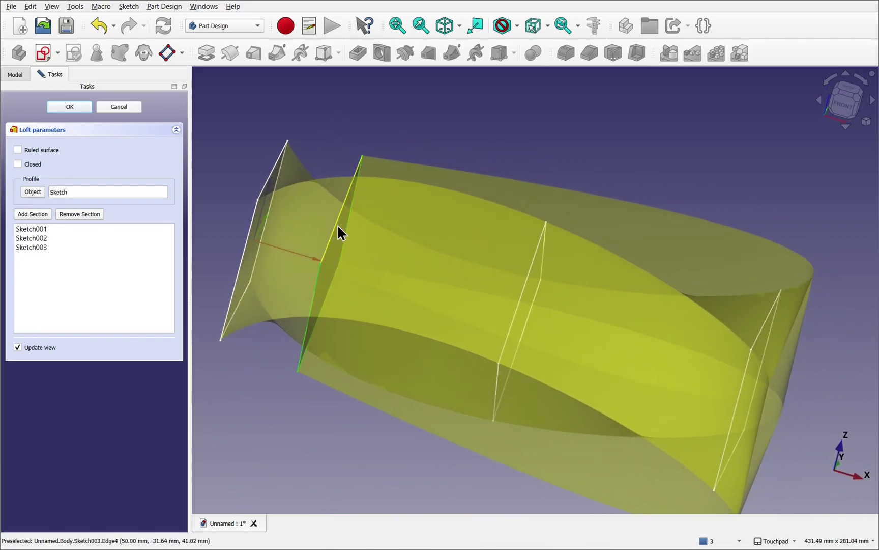
{"action": "left_click", "coordinate": [42, 248]}
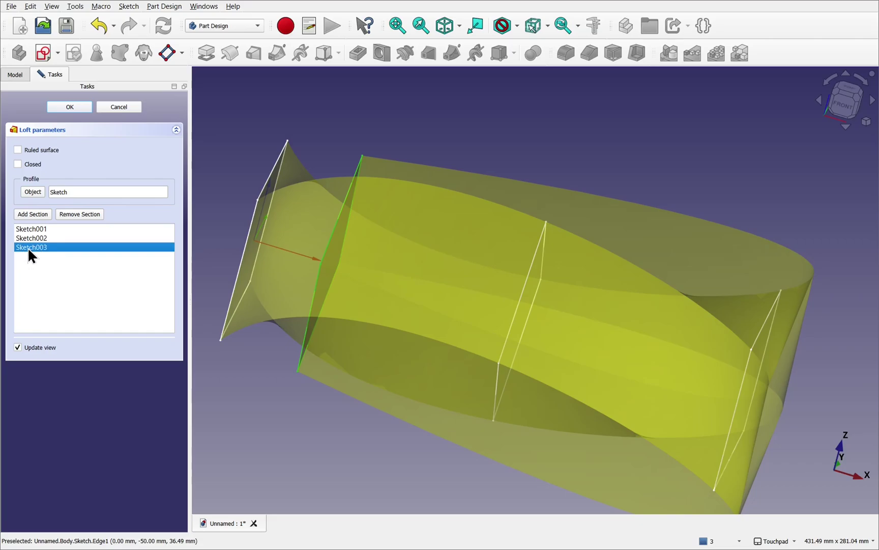
{"action": "left_click_drag", "start_coordinate": [27, 247], "coordinate": [39, 229]}
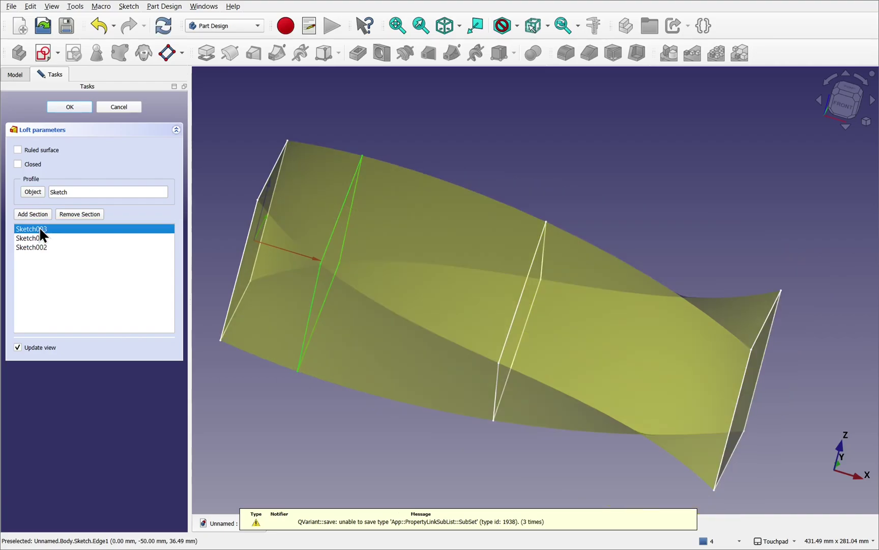
{"action": "left_click_drag", "start_coordinate": [491, 257], "coordinate": [328, 257], "text": "alt"}
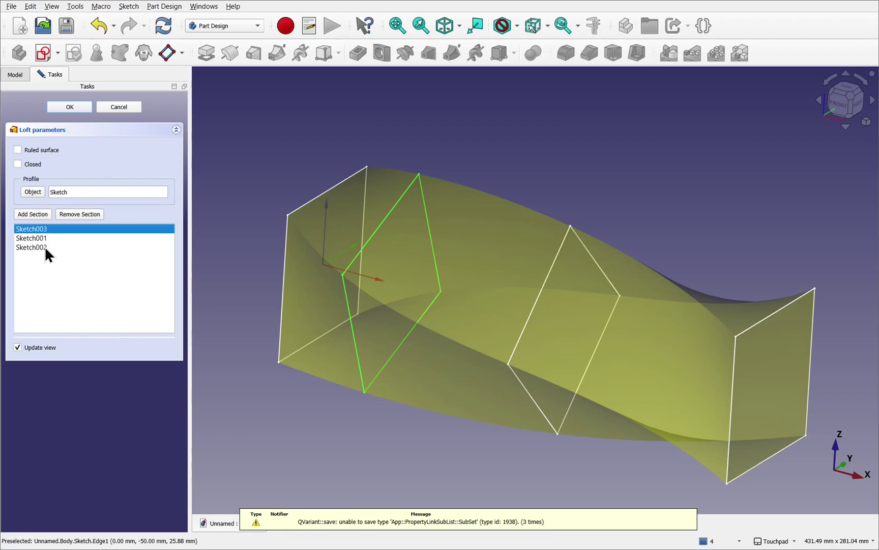
{"action": "left_click", "coordinate": [70, 107]}
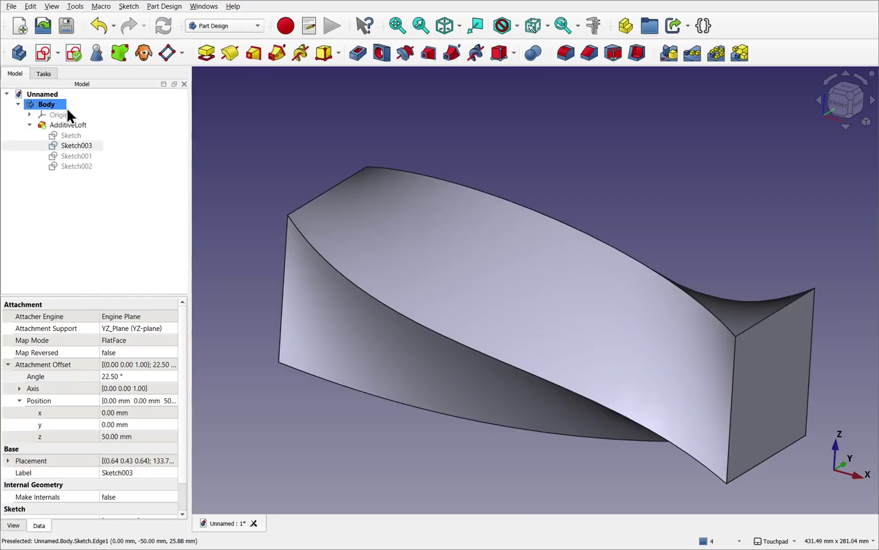
{"action": "middle_click_drag", "start_coordinate": [576, 300], "coordinate": [584, 326]}
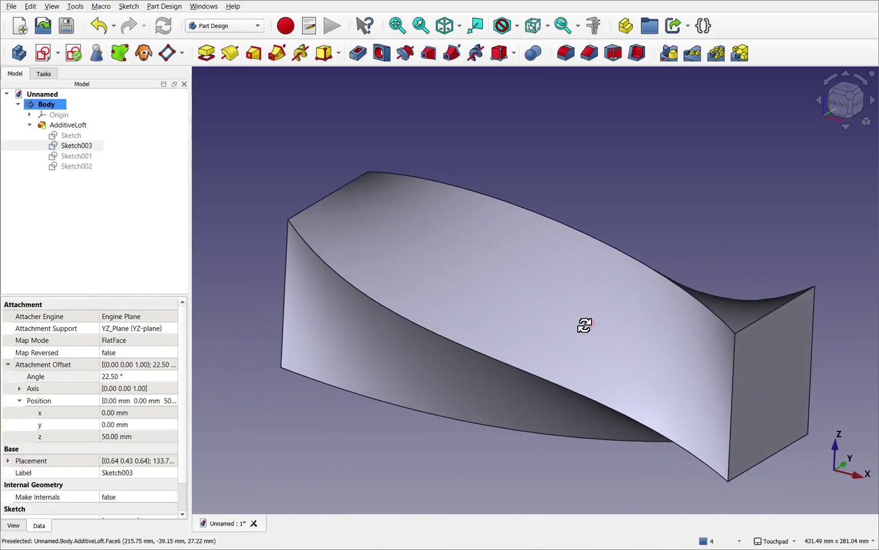
{"action": "double_click", "coordinate": [73, 125]}
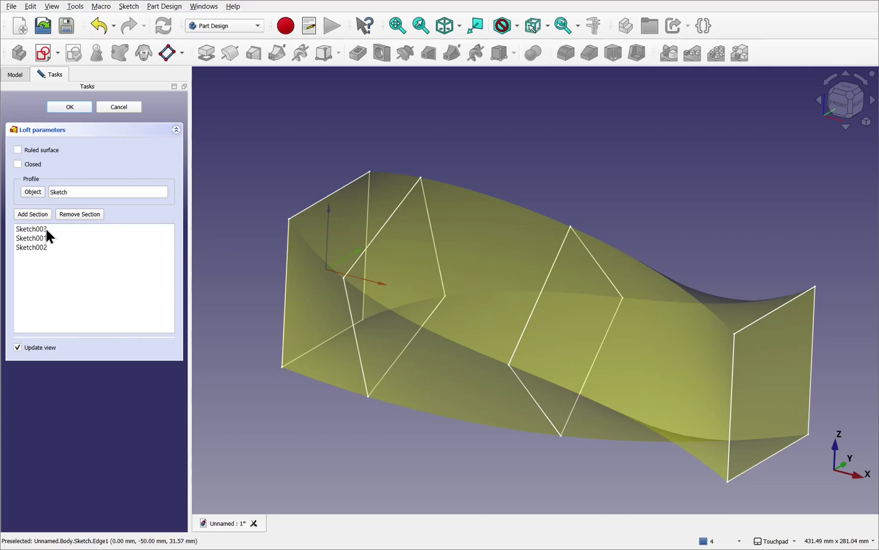
{"action": "mouse_move", "coordinate": [46, 229]}
{"action": "left_mouse_down"}
{"action": "mouse_move", "coordinate": [20, 235]}
{"action": "mouse_move", "coordinate": [46, 230]}
{"action": "mouse_move", "coordinate": [39, 228]}
{"action": "left_mouse_up"}
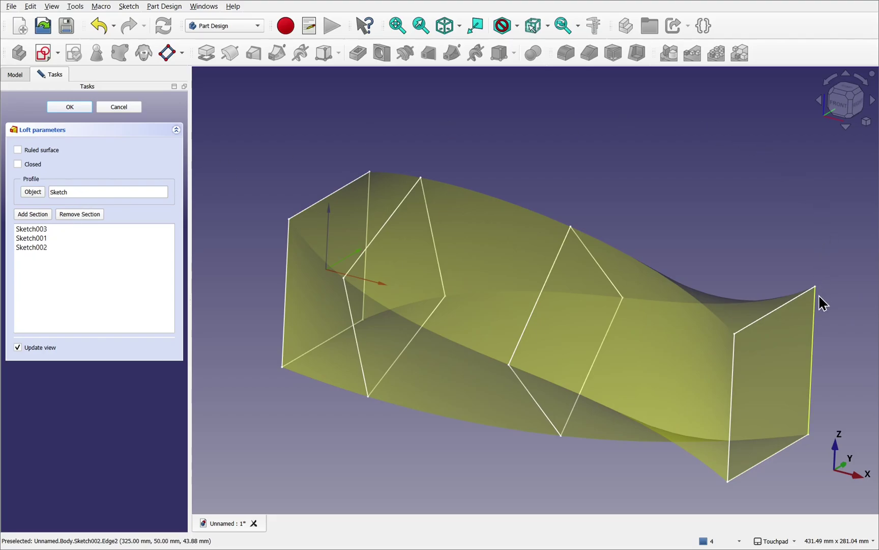
{"action": "left_click", "coordinate": [68, 108]}
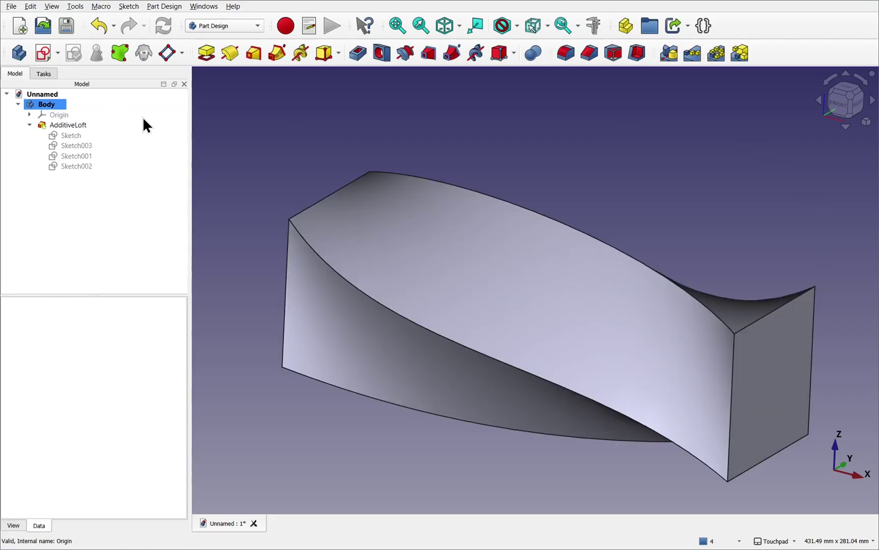
{"action": "mouse_move", "coordinate": [571, 296]}
{"action": "left_mouse_down", "text": "alt"}
{"action": "mouse_move", "coordinate": [626, 293]}
{"action": "mouse_move", "coordinate": [665, 247]}
{"action": "mouse_move", "coordinate": [683, 185]}
{"action": "mouse_move", "coordinate": [593, 285]}
{"action": "mouse_move", "coordinate": [556, 300]}
{"action": "left_mouse_up", "text": "alt"}
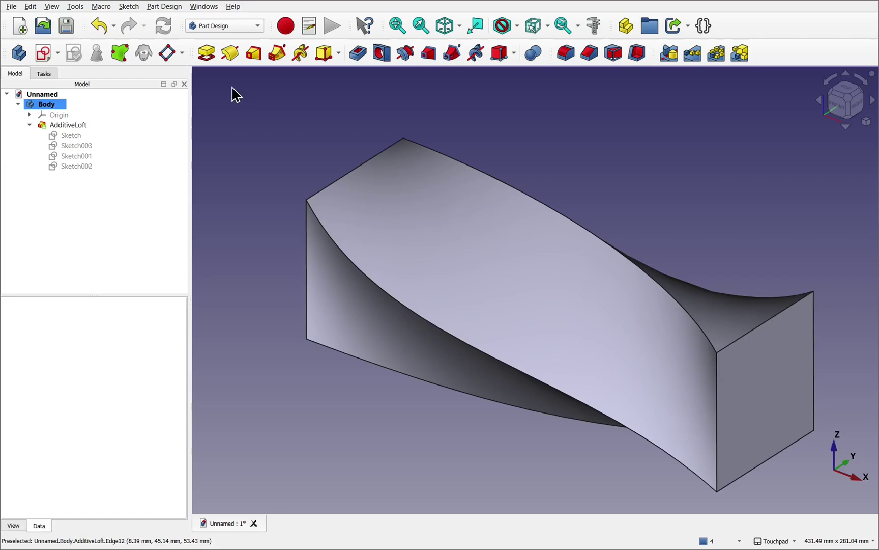
Change Sketch003's z position from 50 mm to 75 mm by appending +25
{"action": "left_click", "coordinate": [74, 146]}
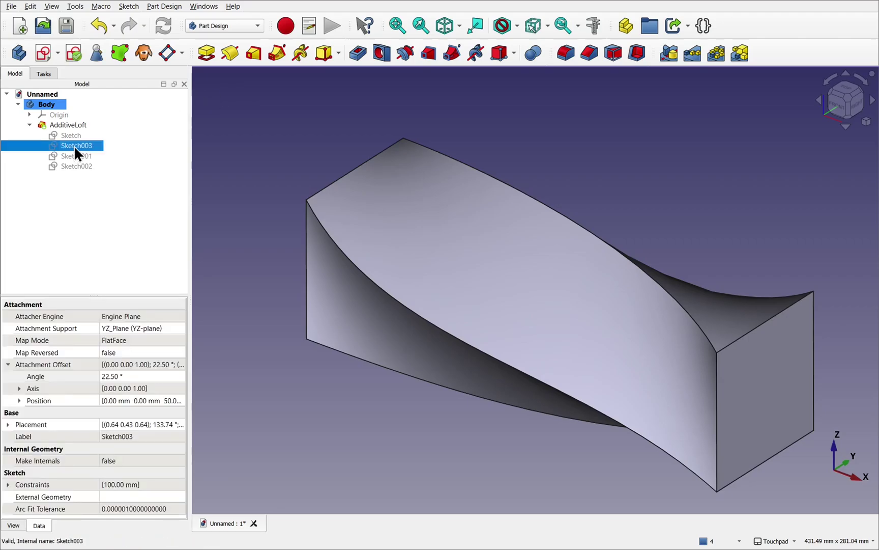
{"action": "left_click", "coordinate": [85, 156]}
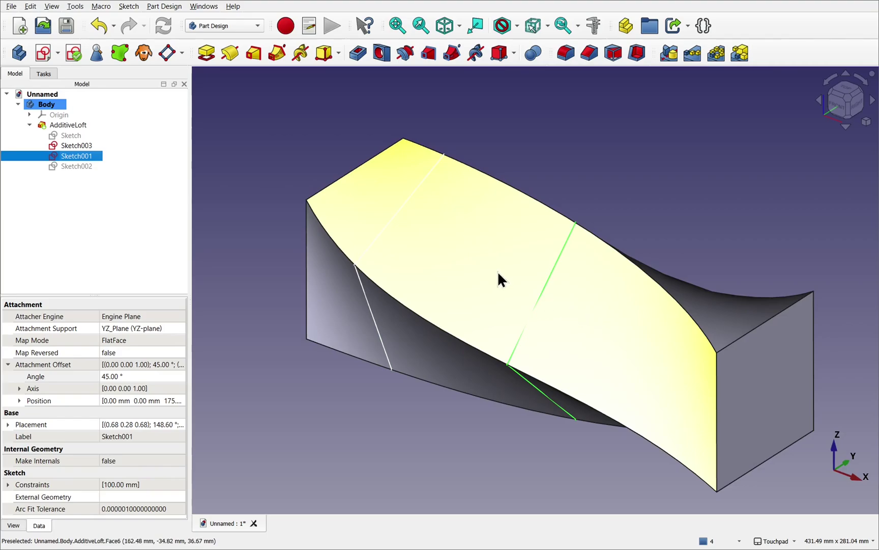
{"action": "left_click", "coordinate": [80, 148]}
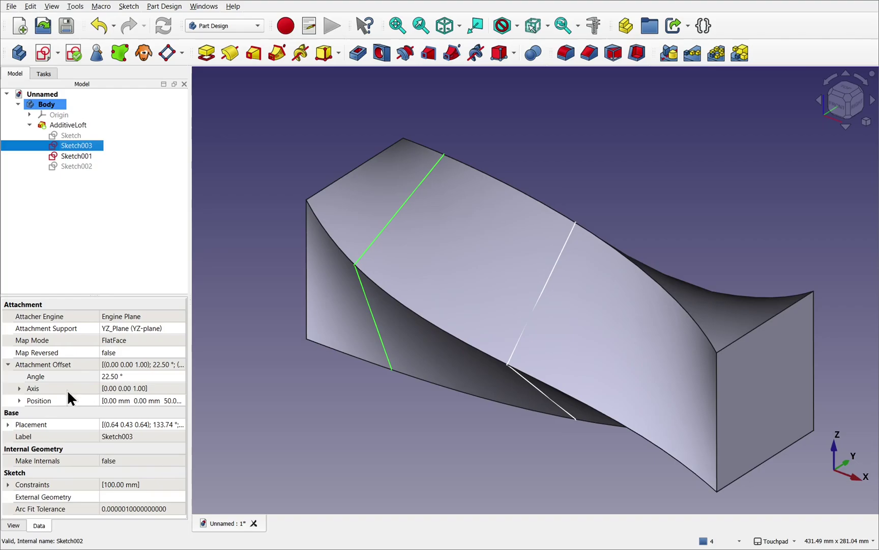
{"action": "left_click", "coordinate": [18, 400]}
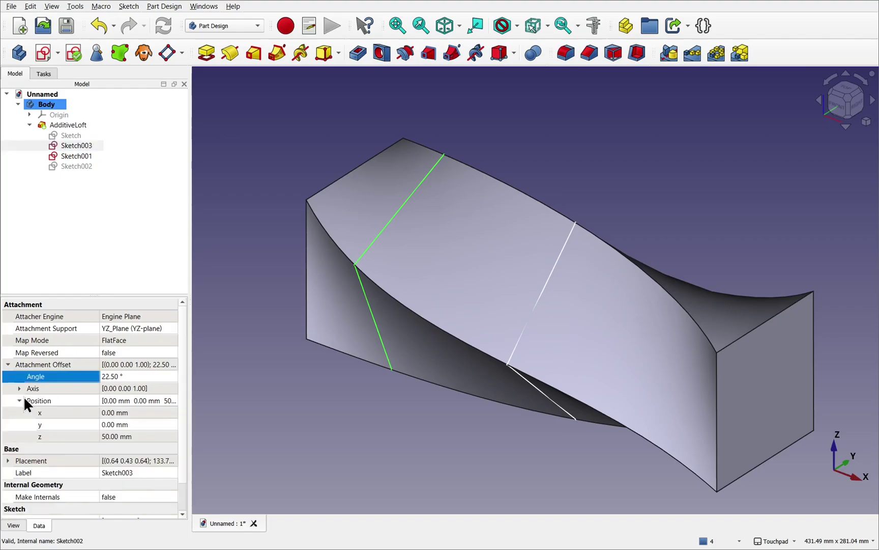
{"action": "left_click", "coordinate": [158, 437]}
{"action": "key", "text": "End"}
{"action": "type", "text": "+25"}
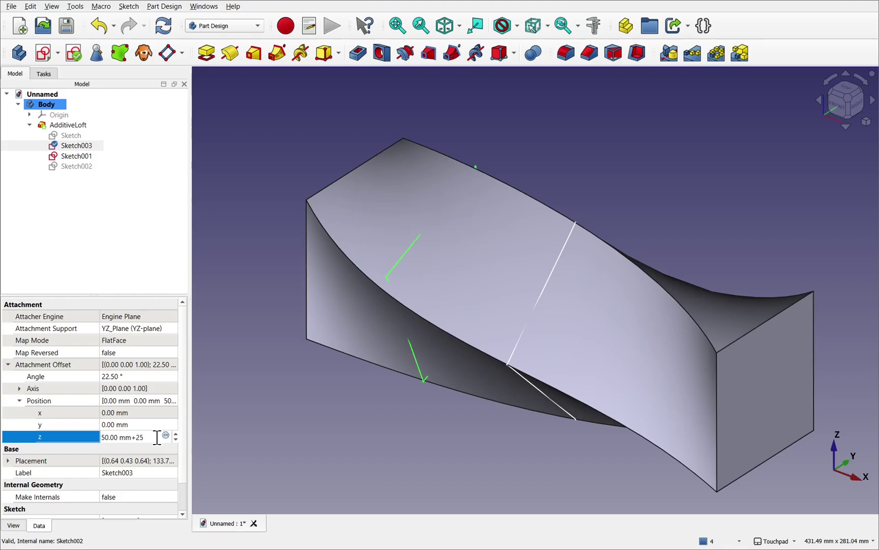
{"action": "key", "text": "Return"}
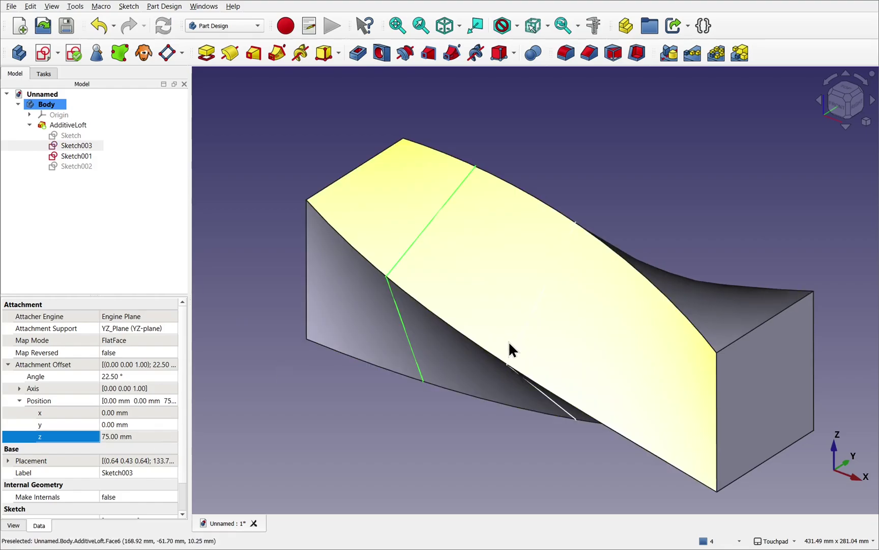
{"action": "mouse_move", "coordinate": [507, 341]}
{"action": "middle_mouse_down"}
{"action": "mouse_move", "coordinate": [540, 356]}
{"action": "mouse_move", "coordinate": [599, 340]}
{"action": "mouse_move", "coordinate": [733, 255]}
{"action": "mouse_move", "coordinate": [515, 359]}
{"action": "middle_mouse_up"}
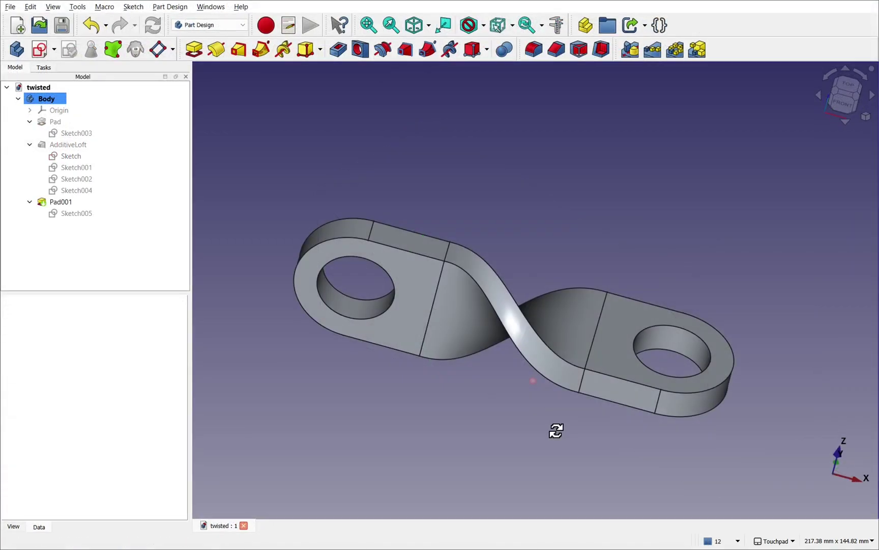
Orbit the twisted bracket to view it from several angles, including its underside
{"action": "mouse_move", "coordinate": [555, 428]}
{"action": "middle_mouse_down"}
{"action": "mouse_move", "coordinate": [529, 343]}
{"action": "mouse_move", "coordinate": [534, 230]}
{"action": "mouse_move", "coordinate": [525, 314]}
{"action": "mouse_move", "coordinate": [476, 337]}
{"action": "mouse_move", "coordinate": [340, 337]}
{"action": "mouse_move", "coordinate": [385, 375]}
{"action": "mouse_move", "coordinate": [504, 415]}
{"action": "mouse_move", "coordinate": [546, 416]}
{"action": "middle_mouse_up"}
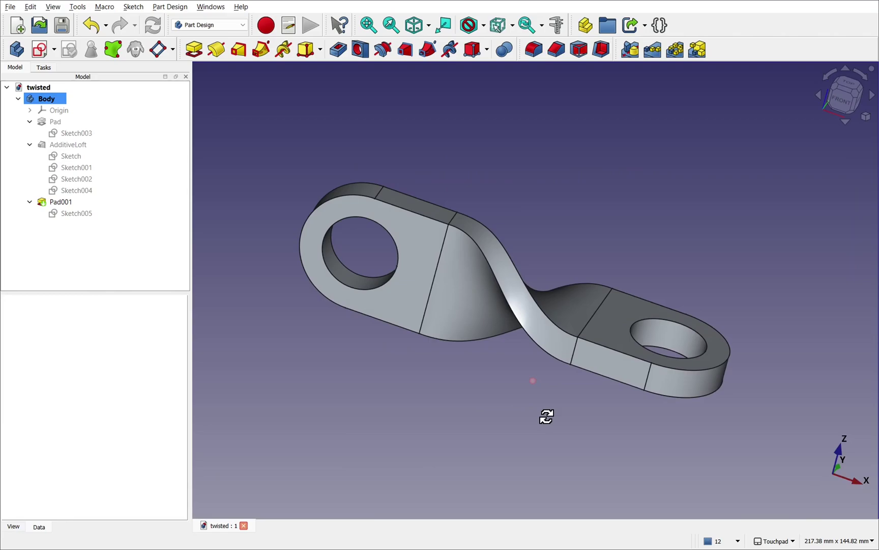
{"action": "middle_click_drag", "start_coordinate": [546, 417], "coordinate": [509, 279]}
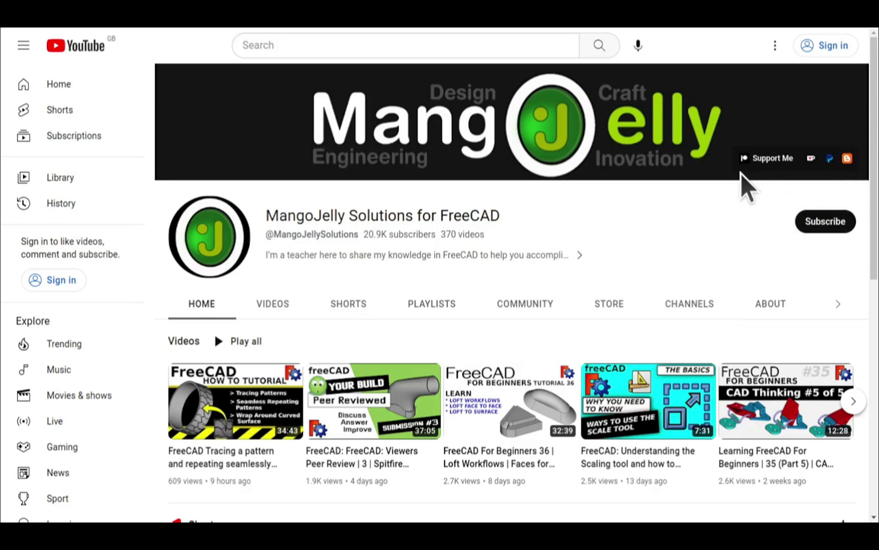
Open the channel's About page and highlight the three donation links in its description
{"action": "left_click", "coordinate": [768, 304]}
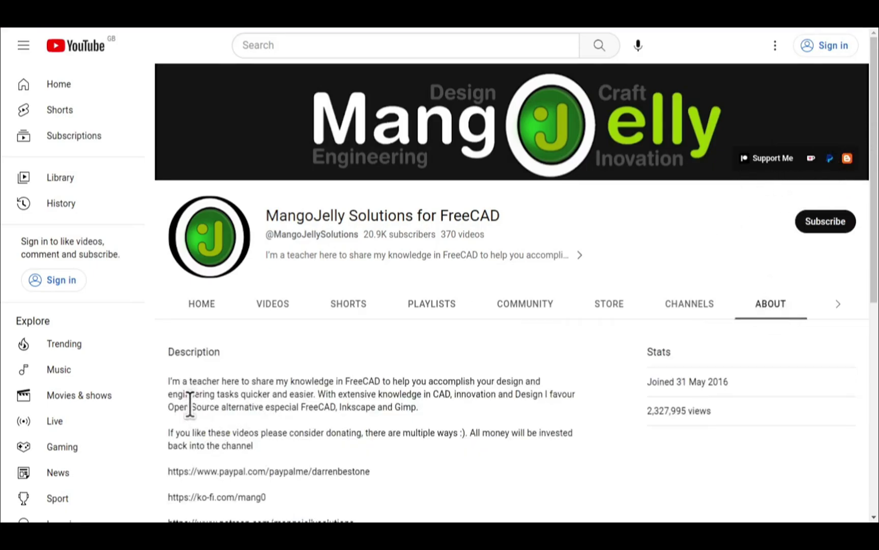
{"action": "scroll", "coordinate": [191, 404], "scroll_direction": "down", "scroll_amount": 3}
{"action": "left_click_drag", "start_coordinate": [368, 375], "coordinate": [172, 314]}
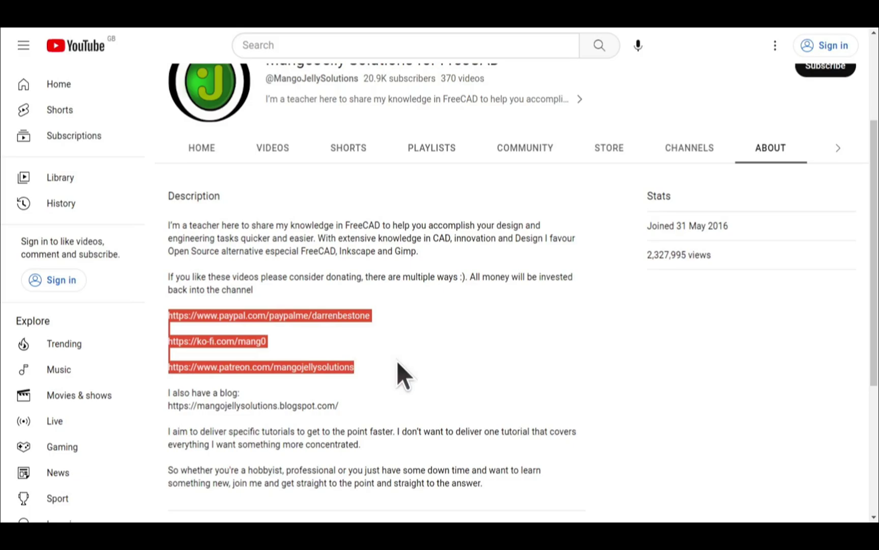
{"action": "left_click", "coordinate": [397, 362]}
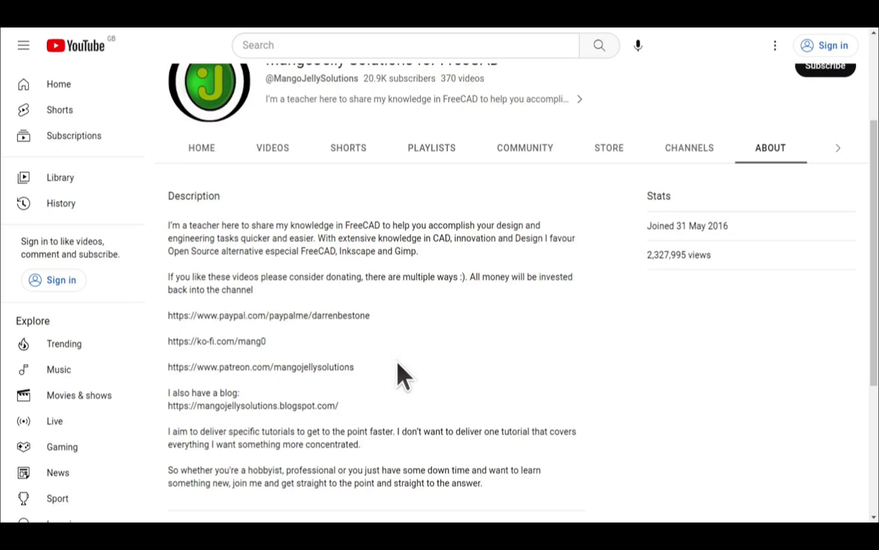